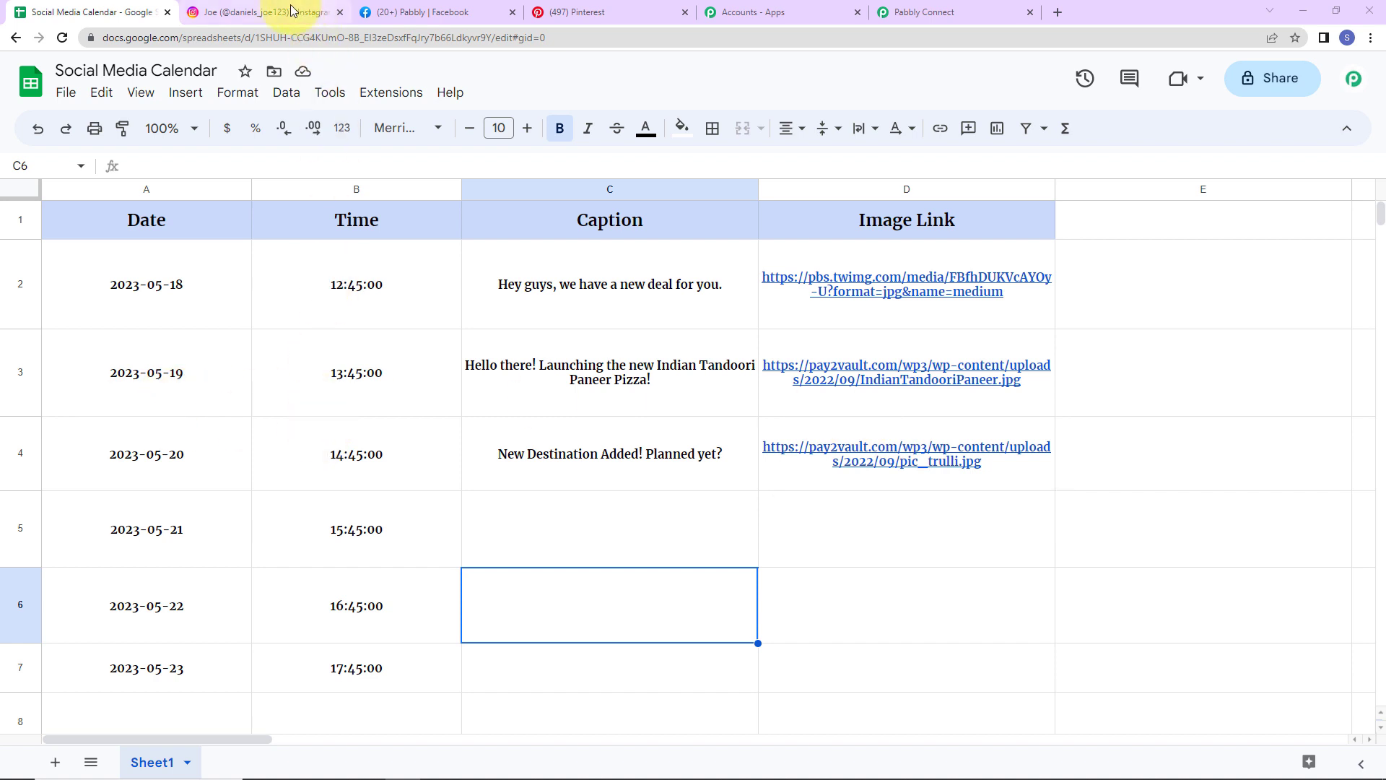
# - Review the published posts on the Instagram, Facebook and Pinterest pages
pyautogui.click(266, 14)
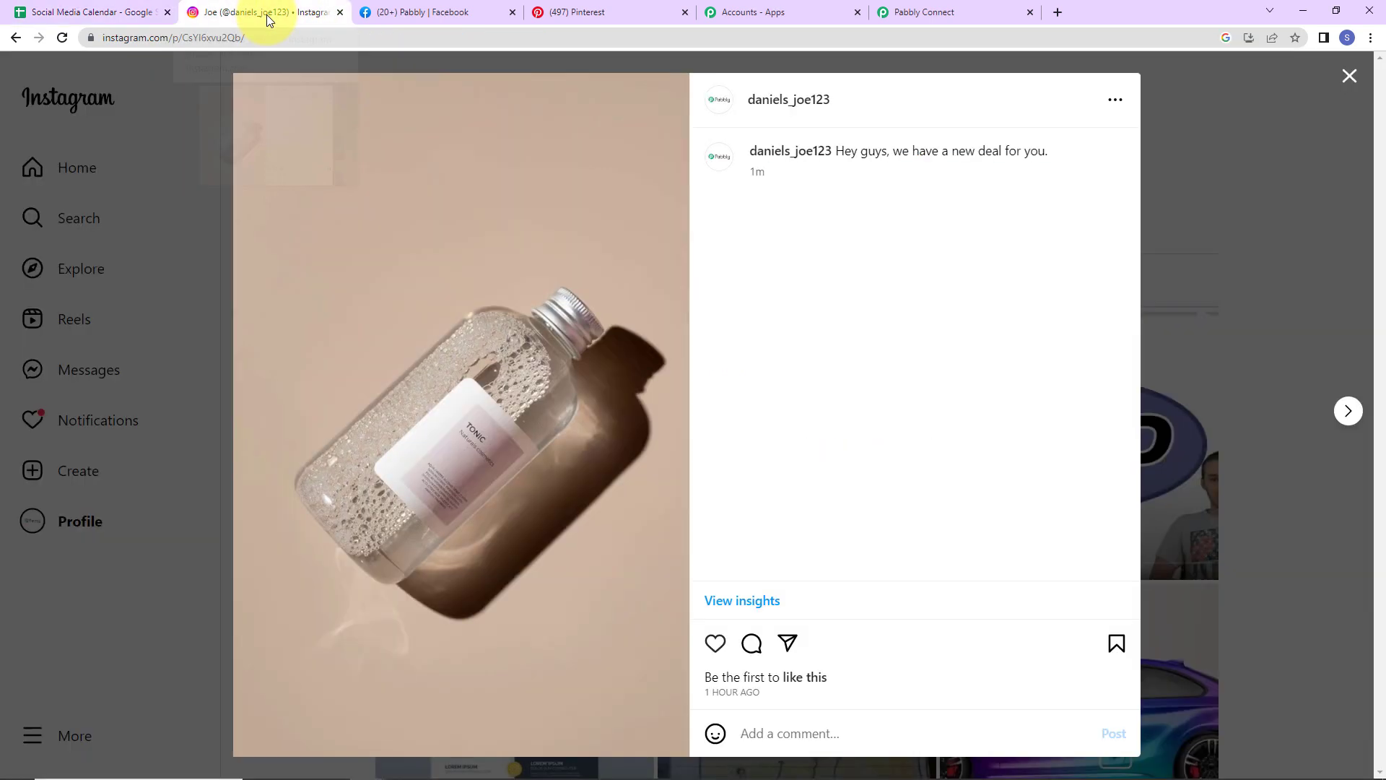
pyautogui.click(438, 14)
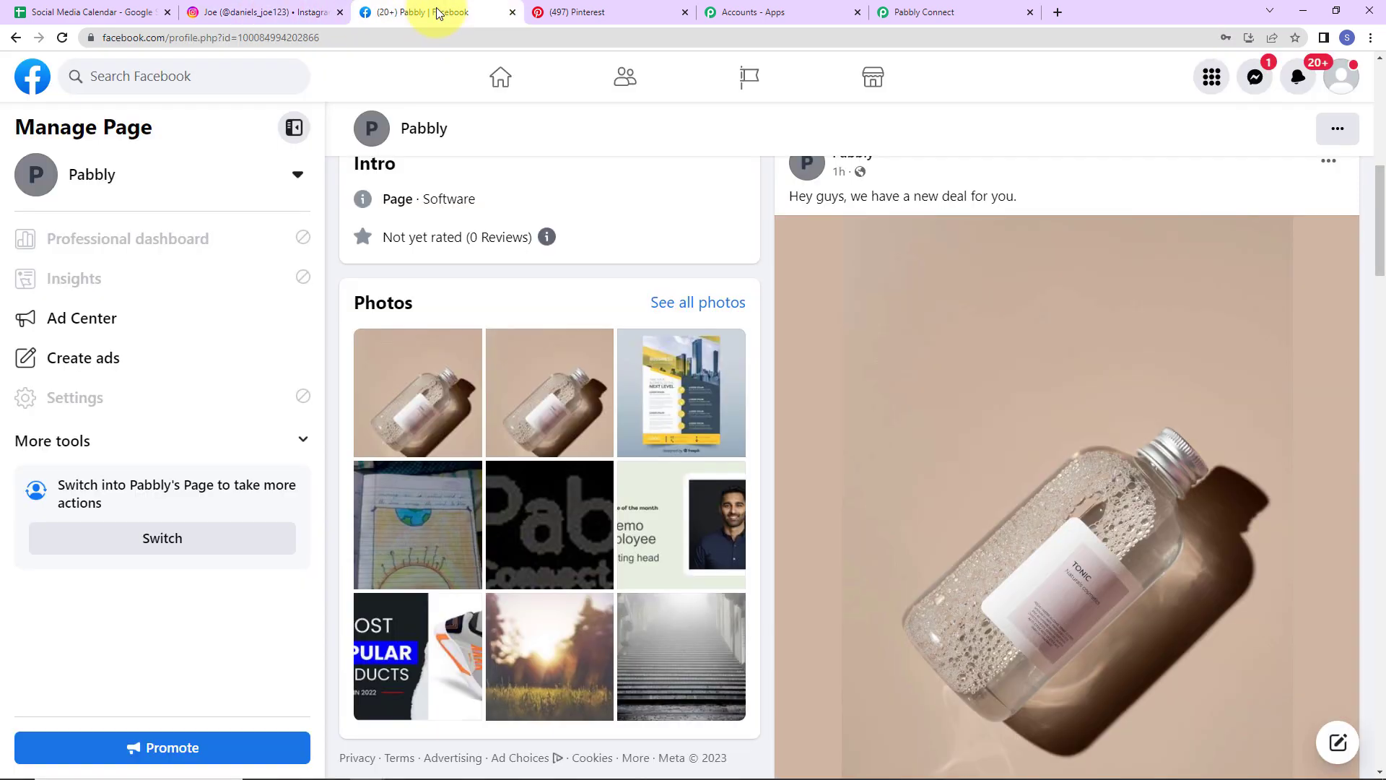
pyautogui.click(642, 15)
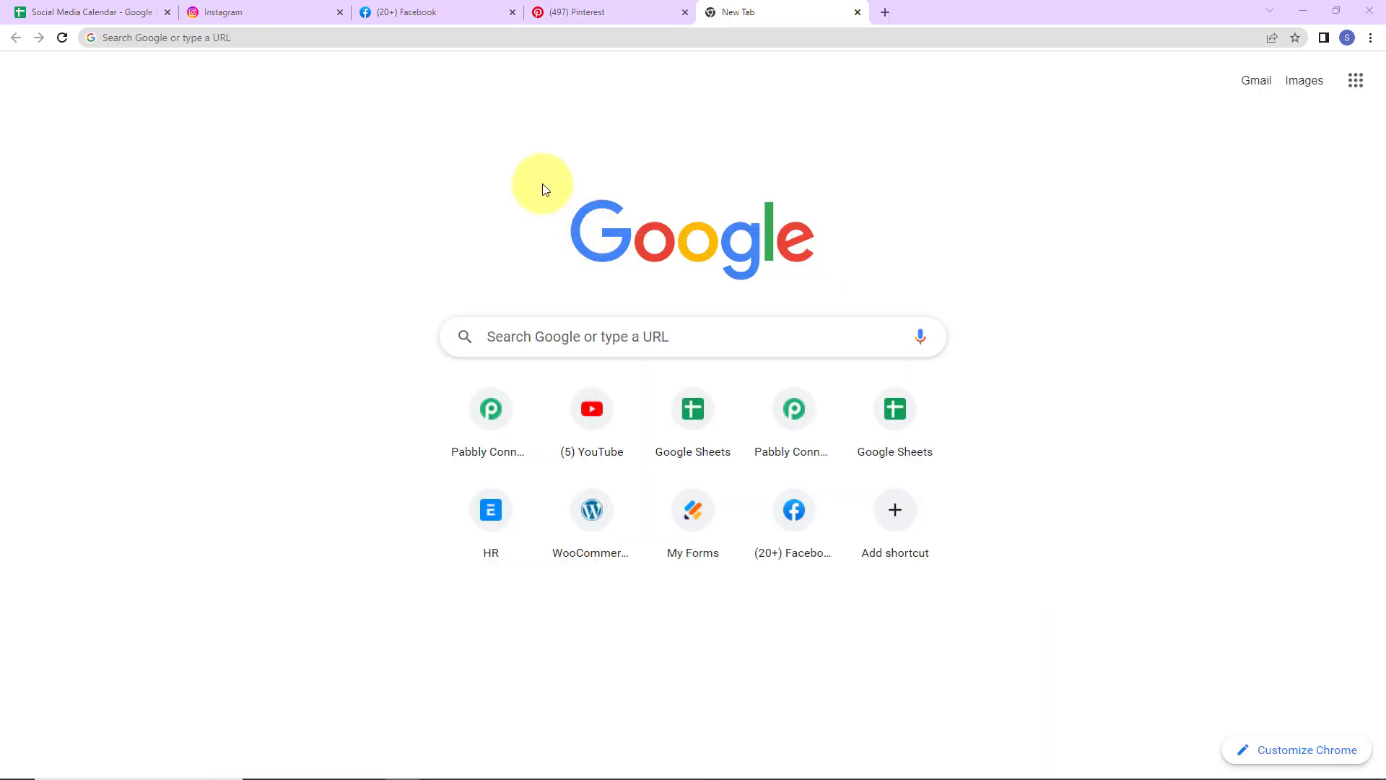
# - Go to pabbly.com/connect, sign in and access the Pabbly Connect dashboard
pyautogui.click(288, 44)
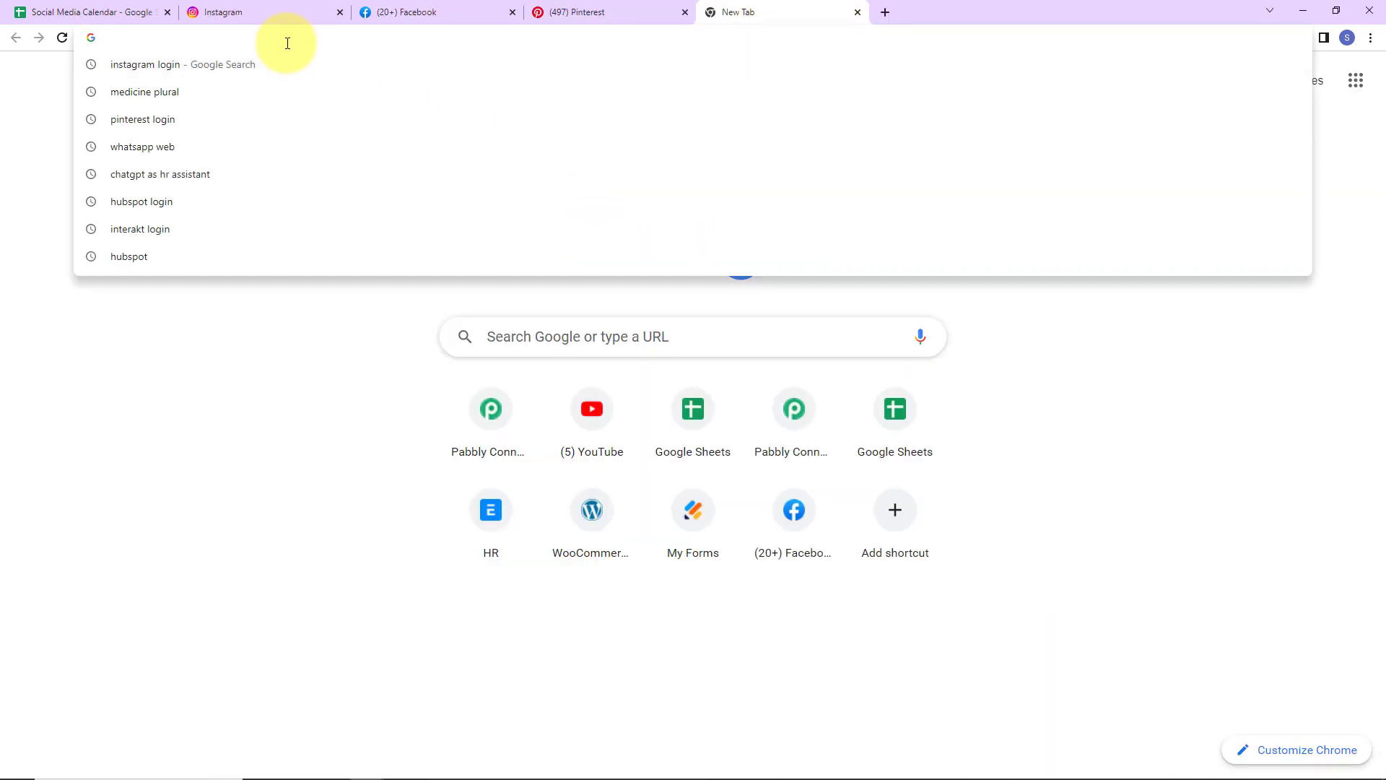
pyautogui.write('pabbly.com/connect')
pyautogui.press('Return')
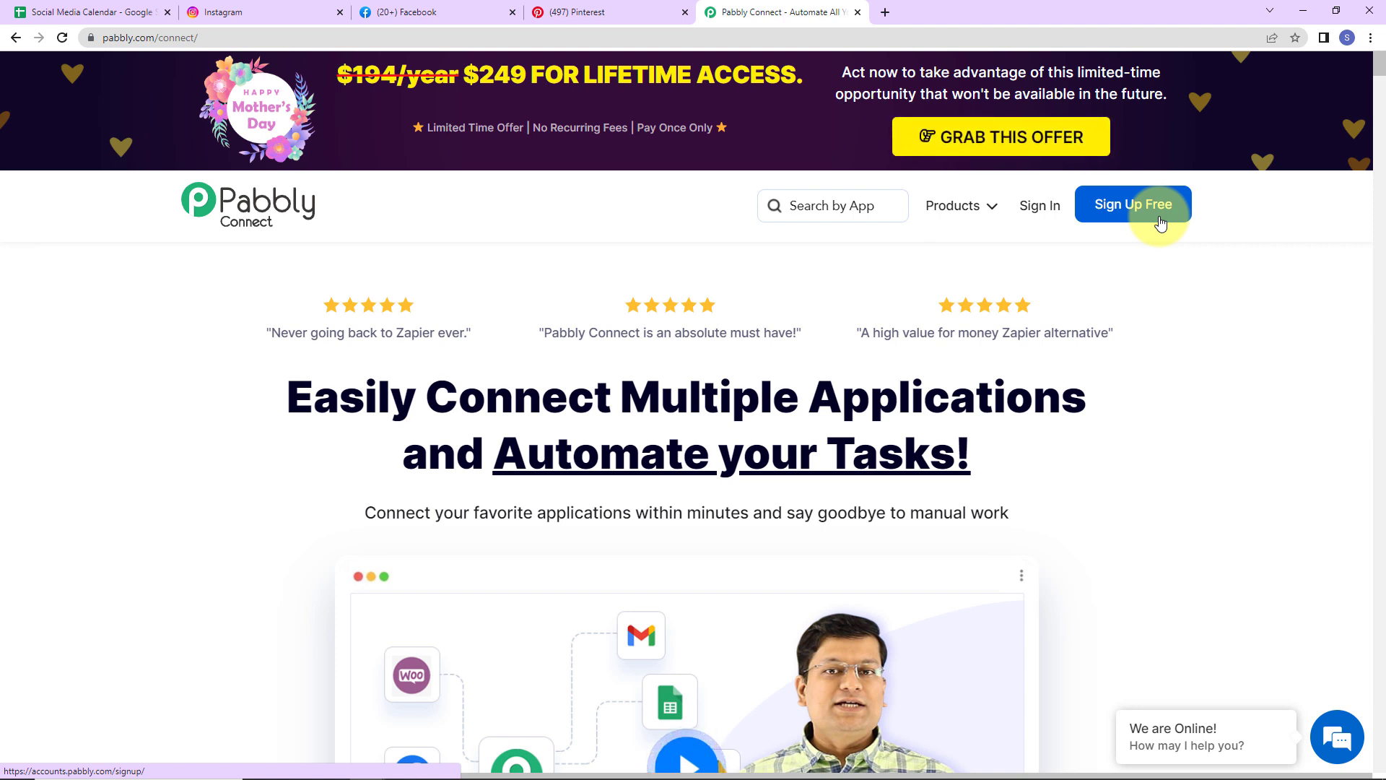
pyautogui.click(1048, 209)
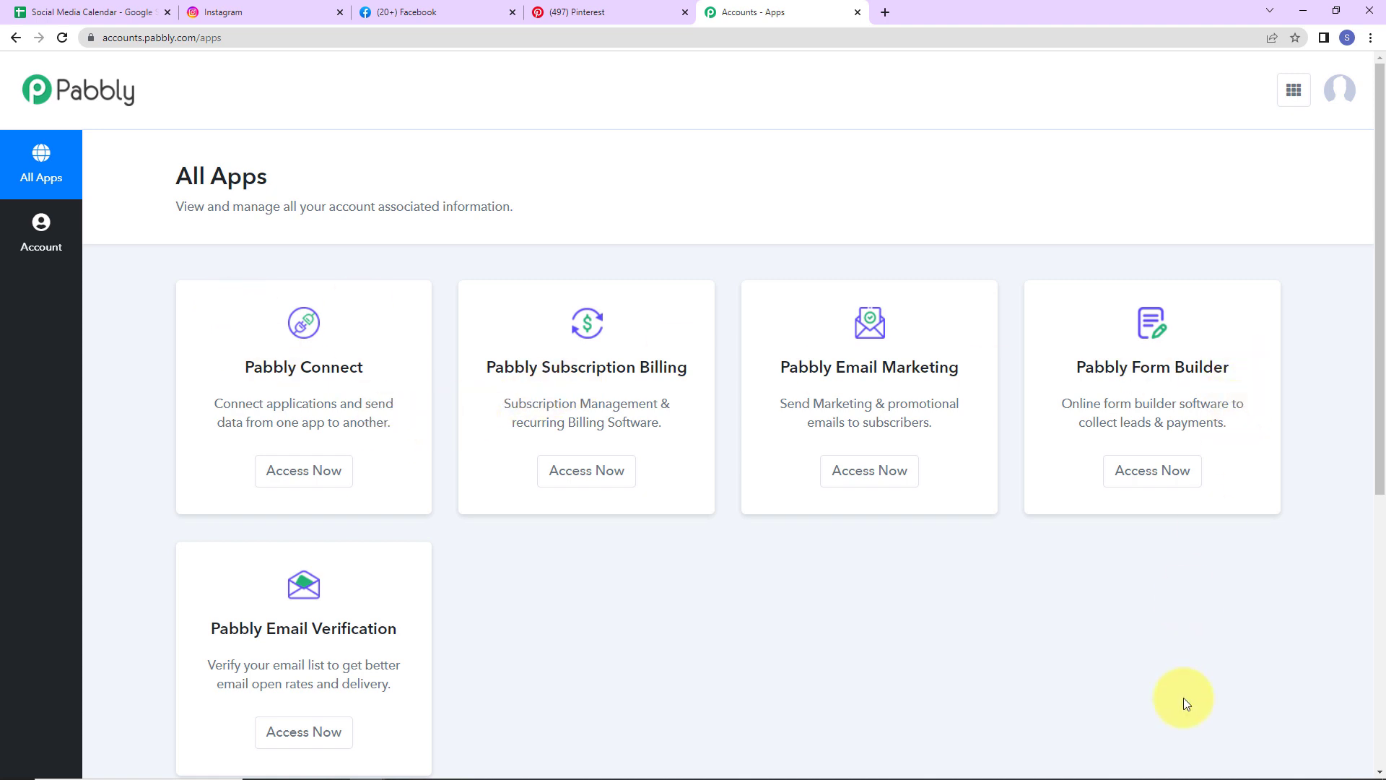
pyautogui.click(325, 471)
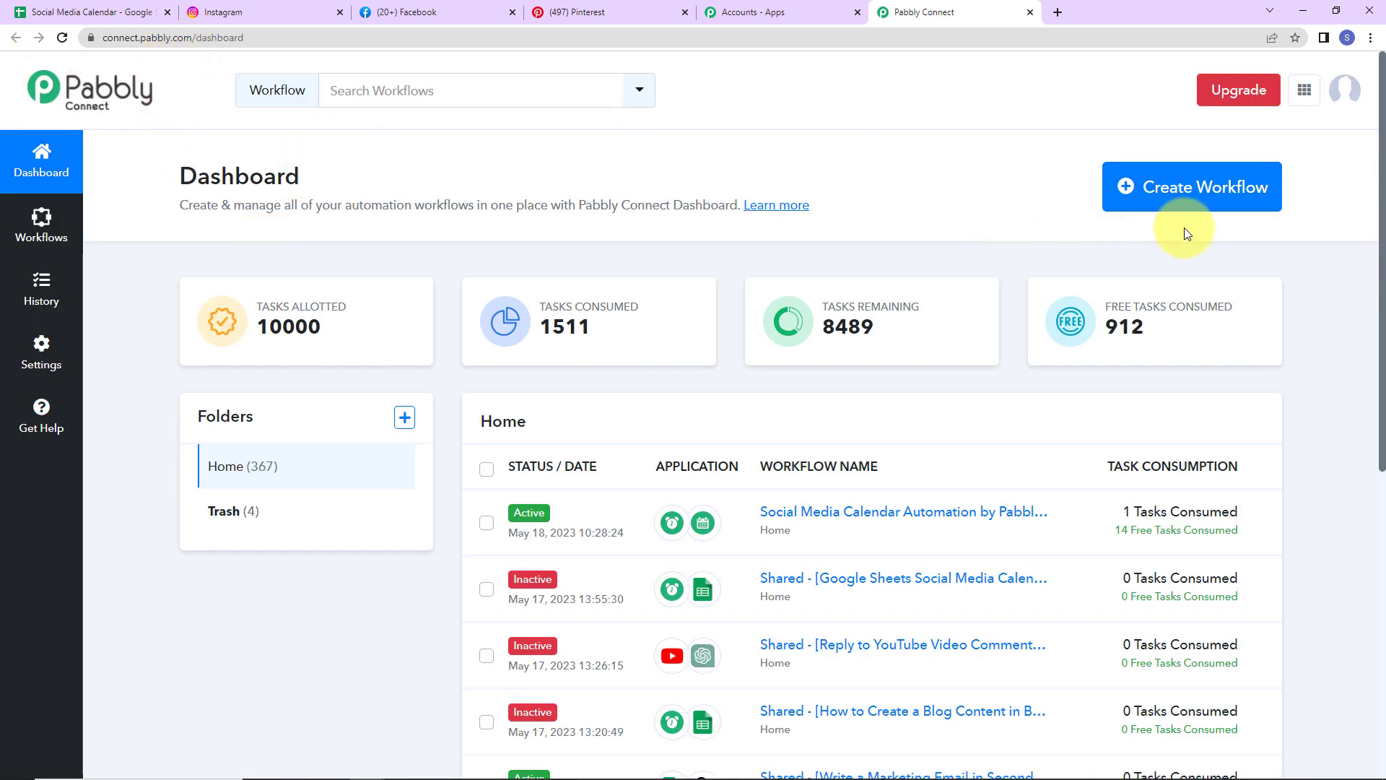
# - Create a workflow named "Create Google Sheets Social Media Calendar & Auto Post on Social Media"
pyautogui.click(1187, 195)
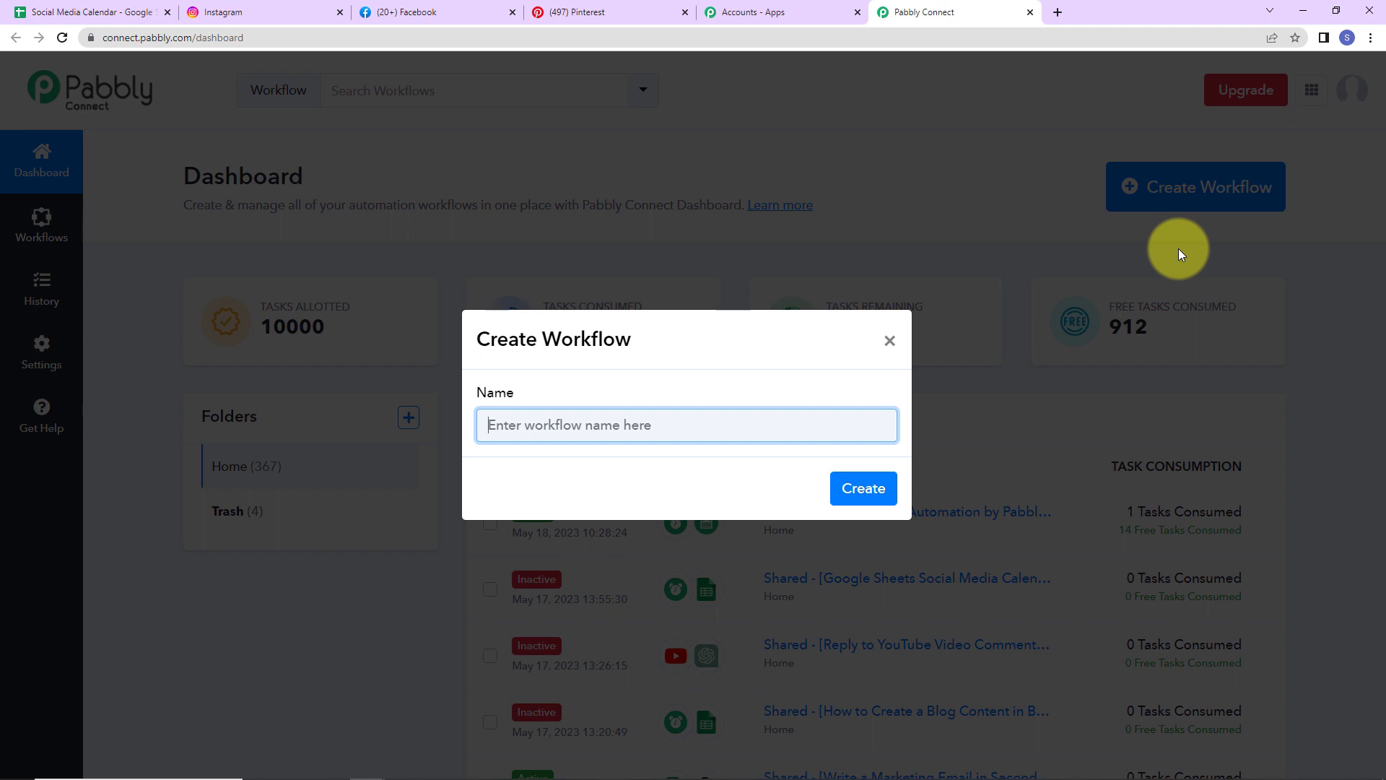
pyautogui.hotkey('ctrl', 'v')
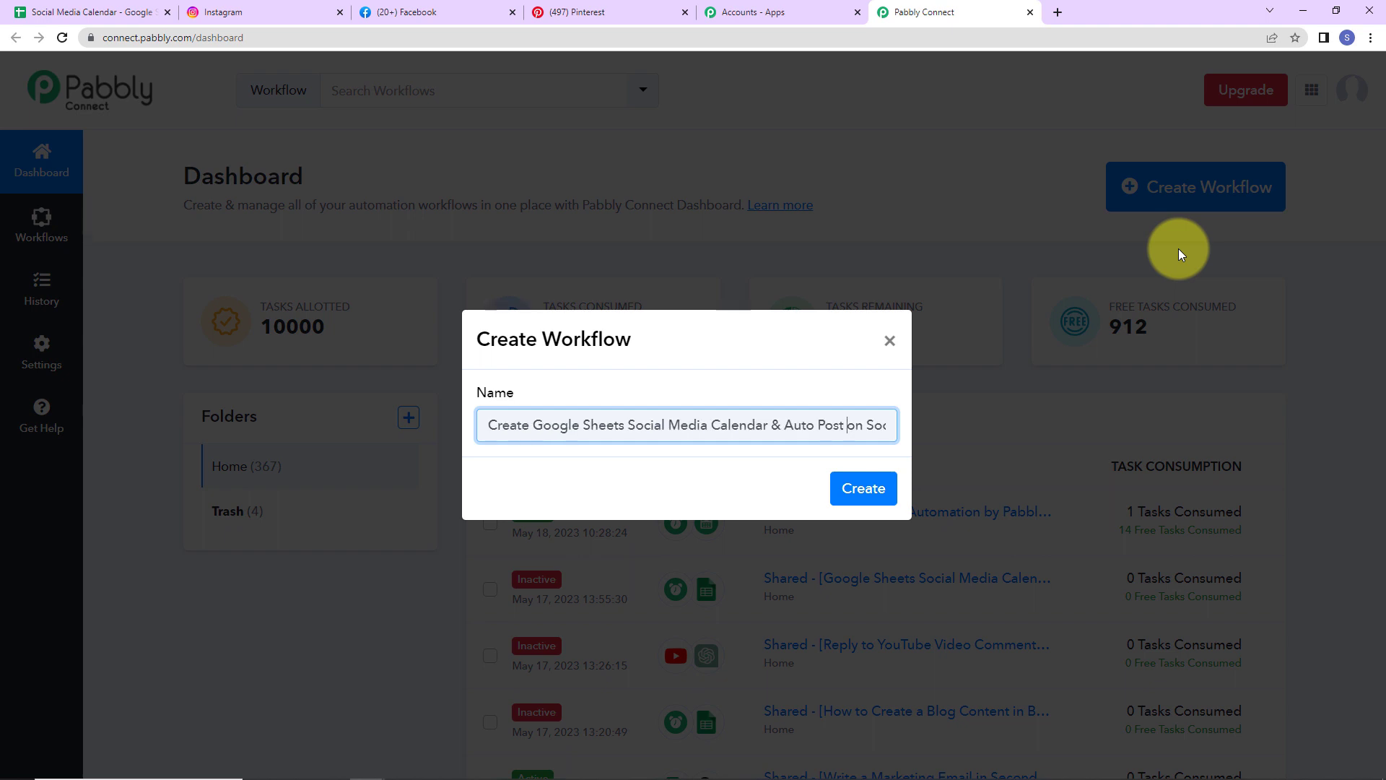
pyautogui.press('Right')
pyautogui.press('Right')
pyautogui.press('Right')
pyautogui.press('Right')
pyautogui.press('Right')
pyautogui.press('Right')
pyautogui.press('Right')
pyautogui.press('Right')
pyautogui.press('Right')
pyautogui.press('Right')
pyautogui.press('Right')
pyautogui.press('Right')
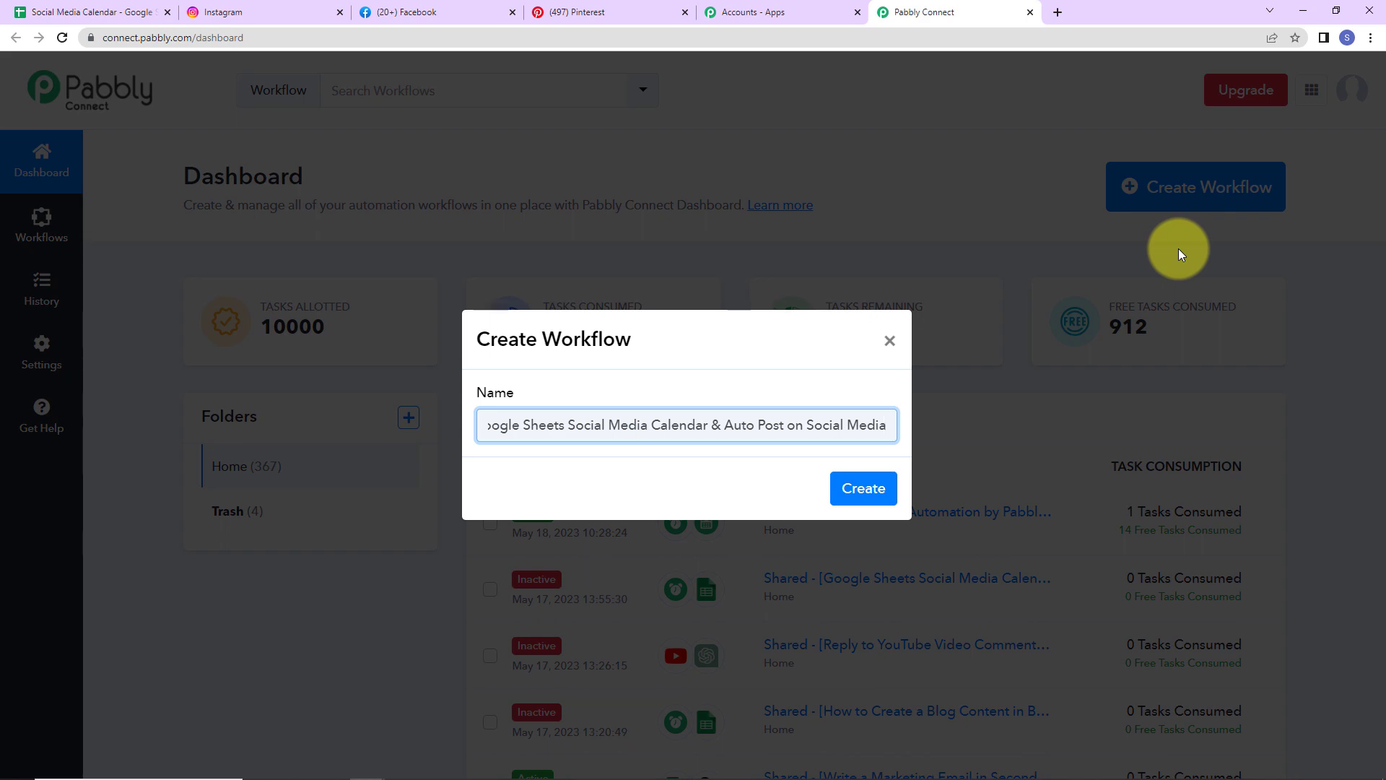
pyautogui.click(852, 498)
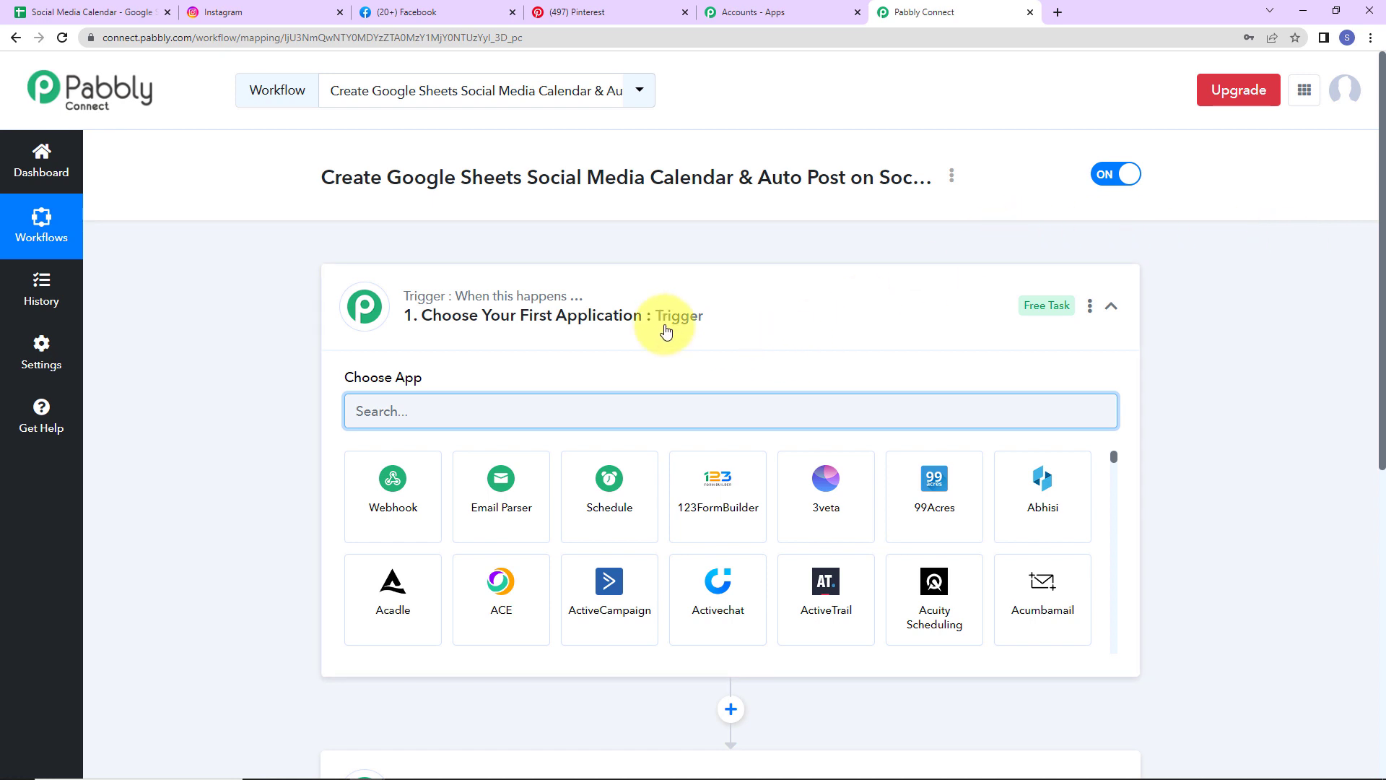
# - Choose Schedule by Pabbly as the workflow's trigger application
pyautogui.scroll(-2, 665, 332)
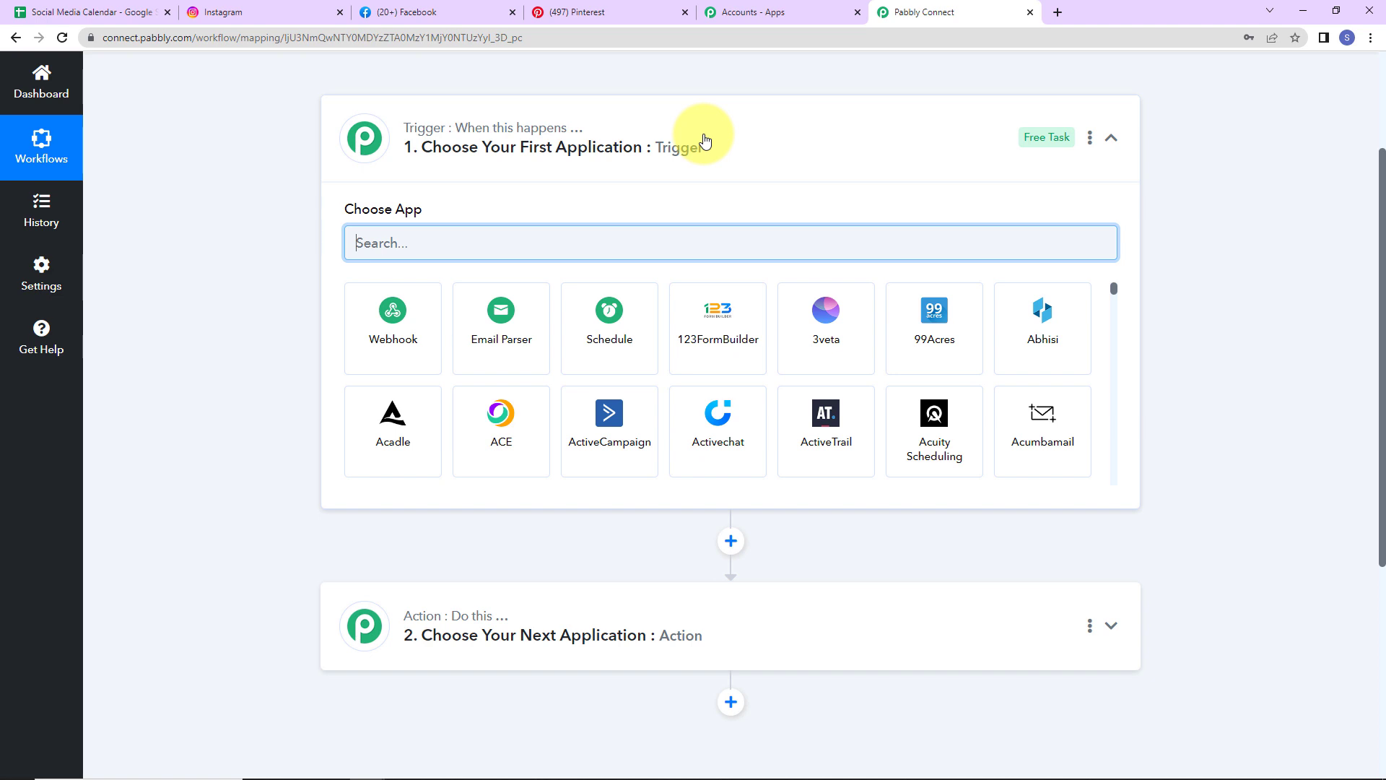
pyautogui.write('sce')
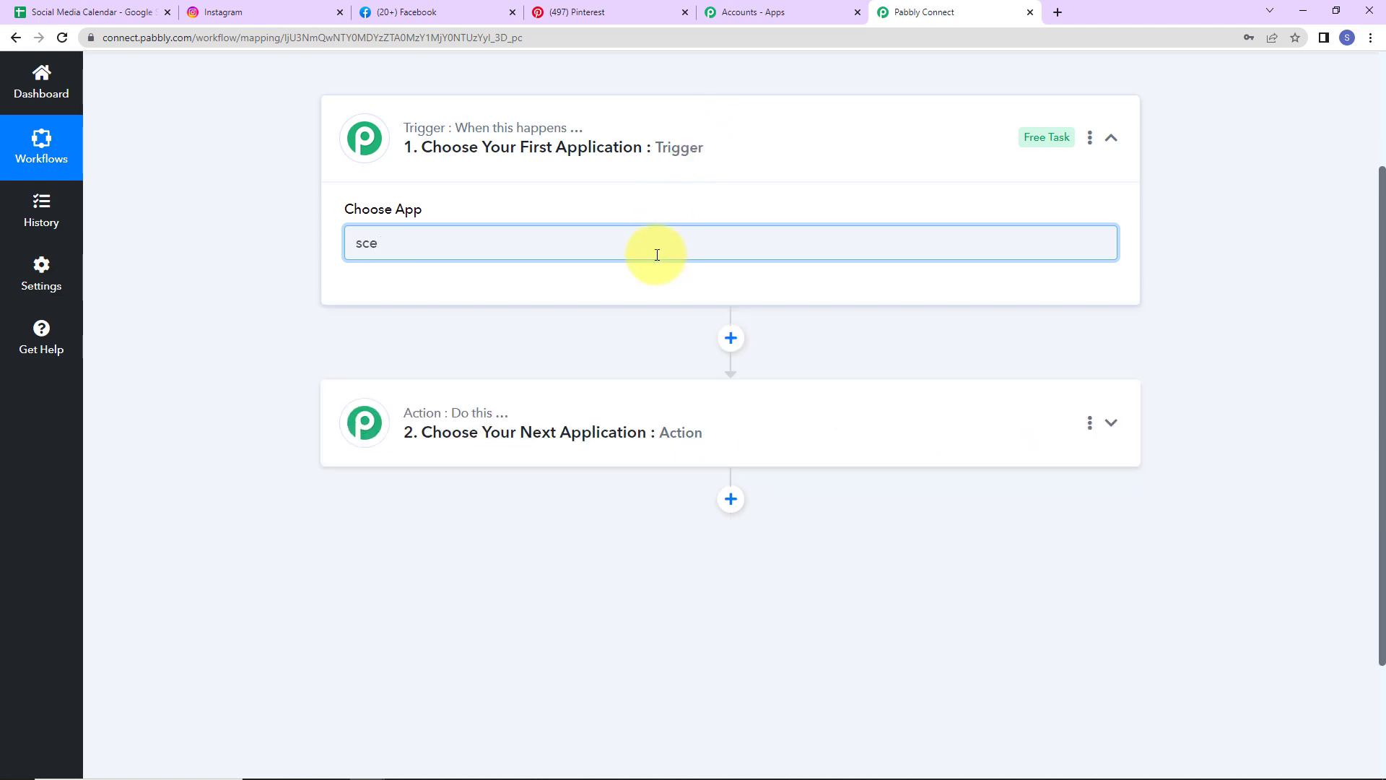
pyautogui.press('BackSpace')
pyautogui.write('h')
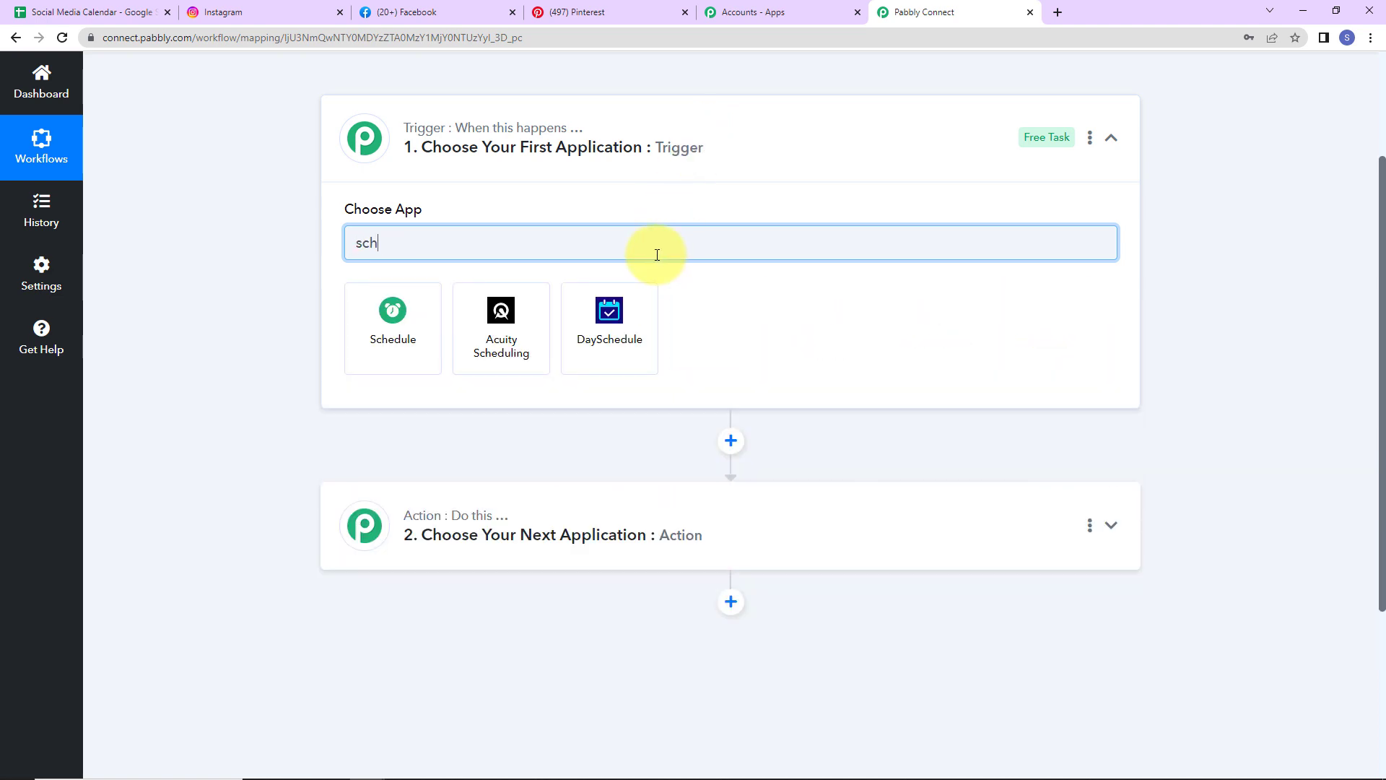
pyautogui.write('e')
pyautogui.click(434, 338)
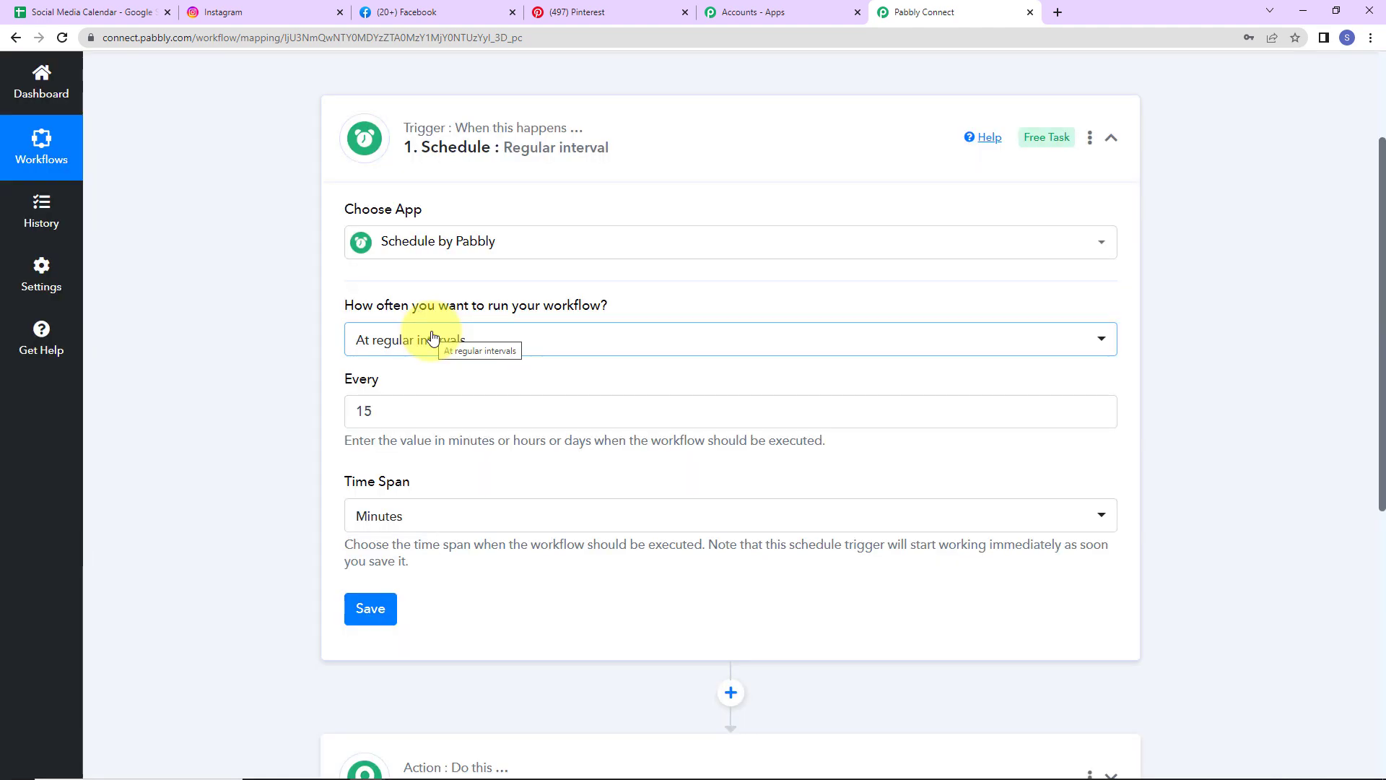
# - Schedule the workflow to run every day at 10:00 AM and save the trigger
pyautogui.click(525, 345)
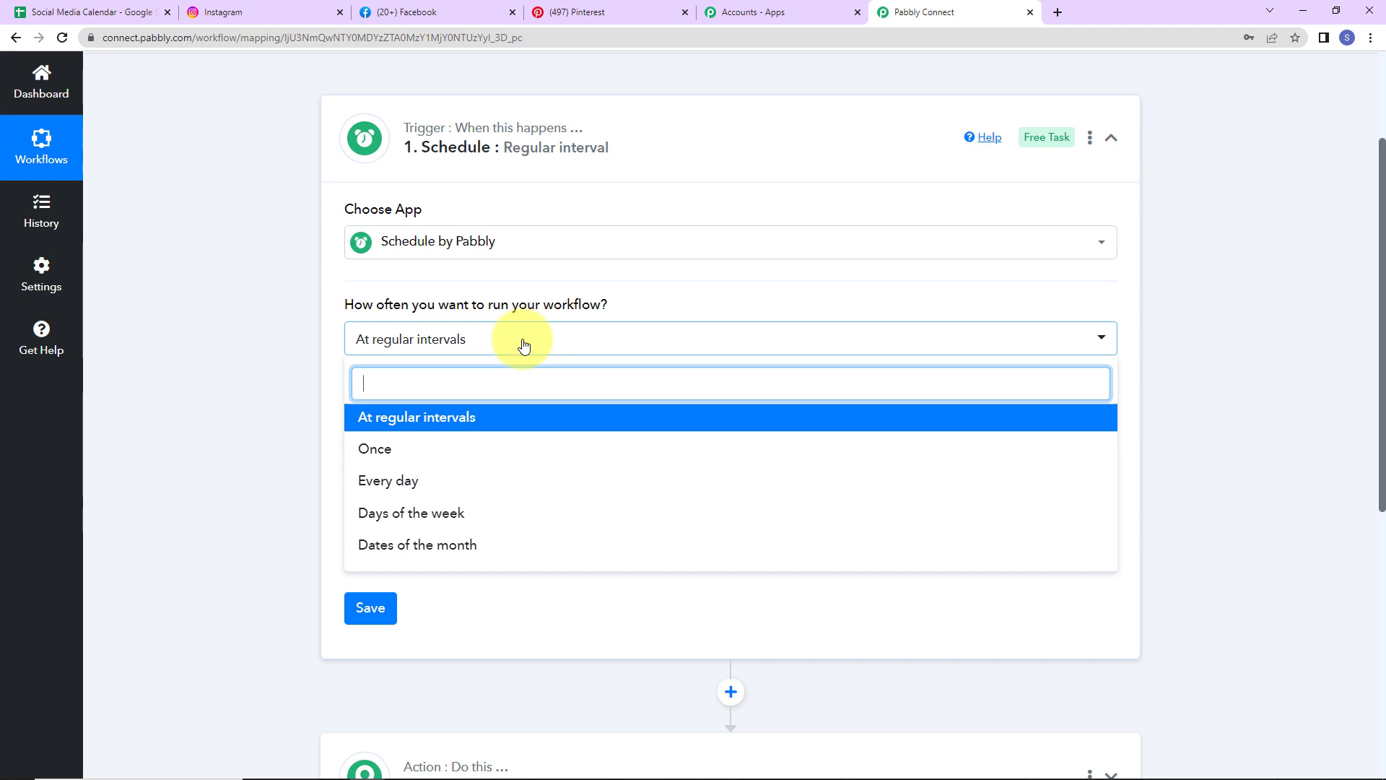
pyautogui.click(376, 490)
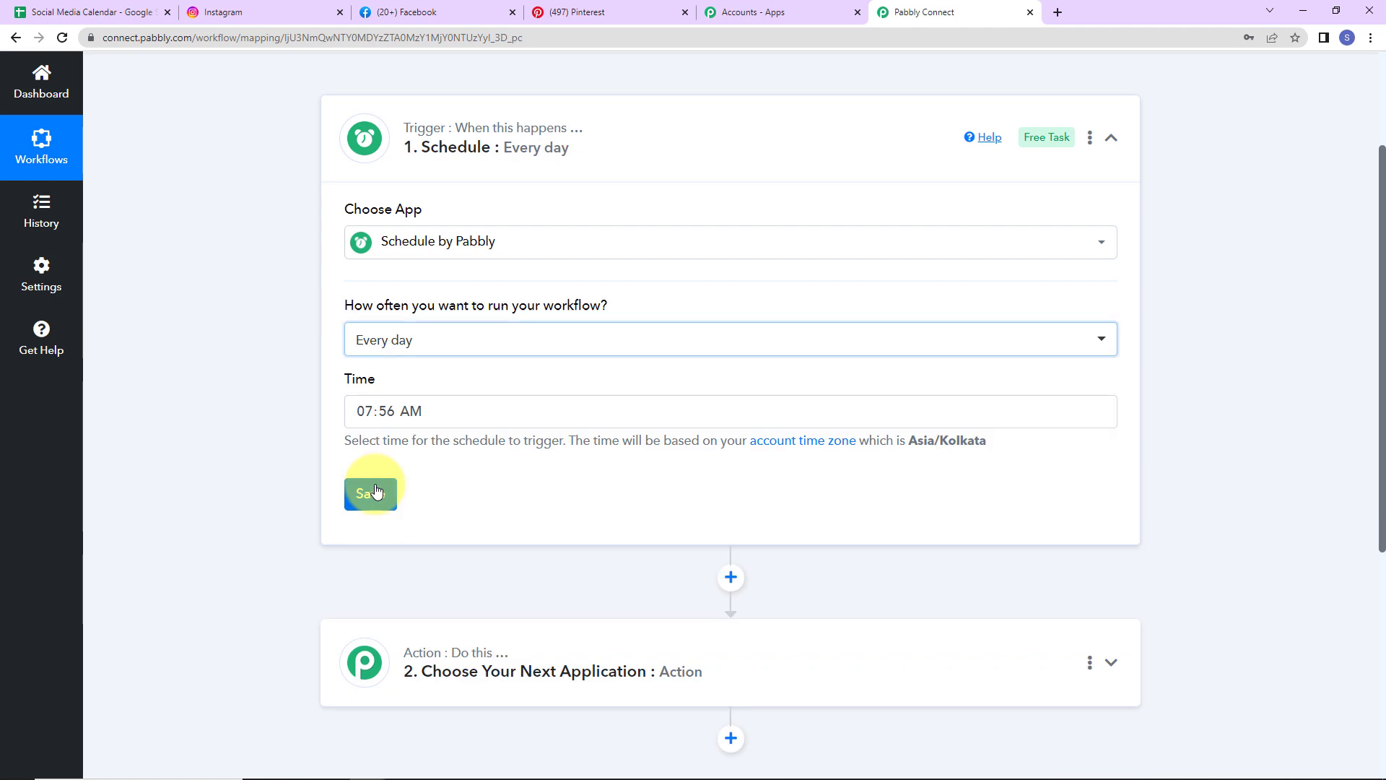
pyautogui.click(365, 413)
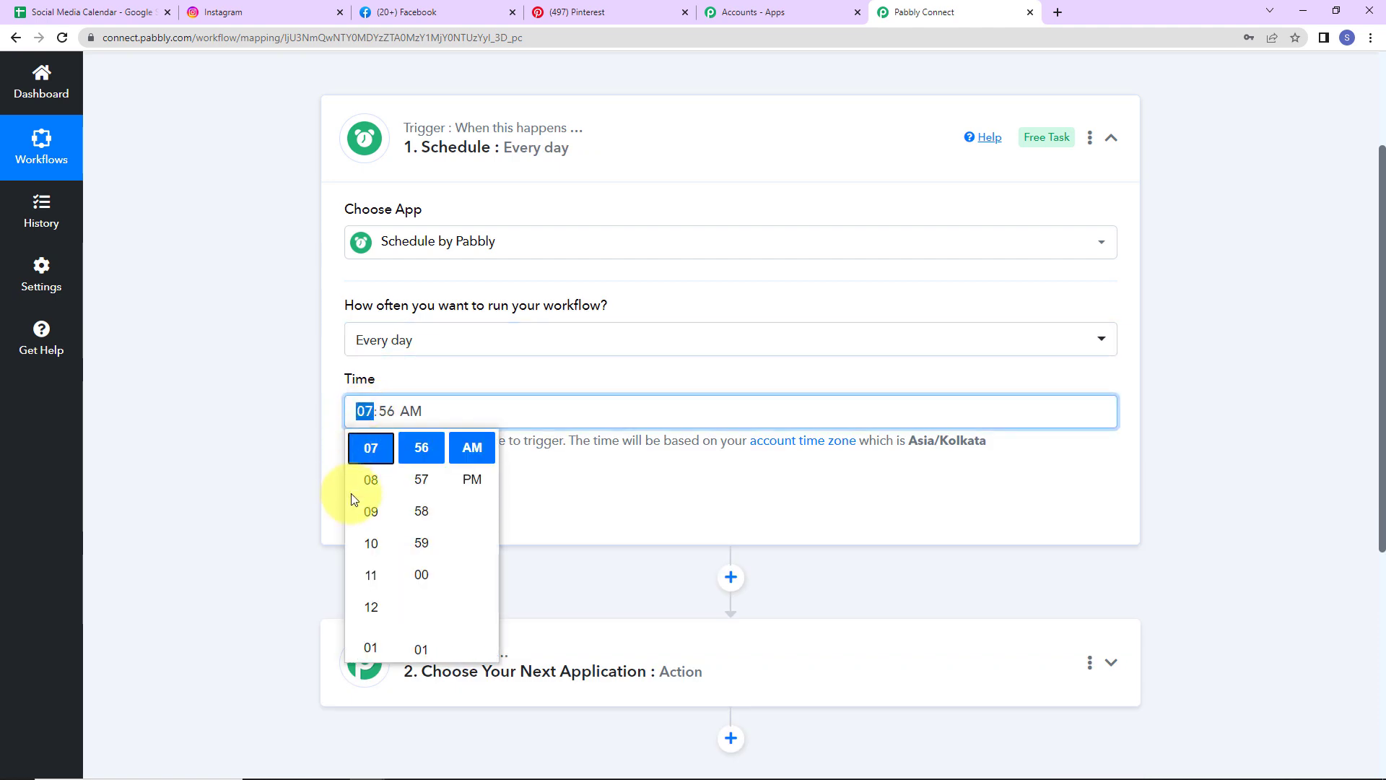
pyautogui.click(369, 549)
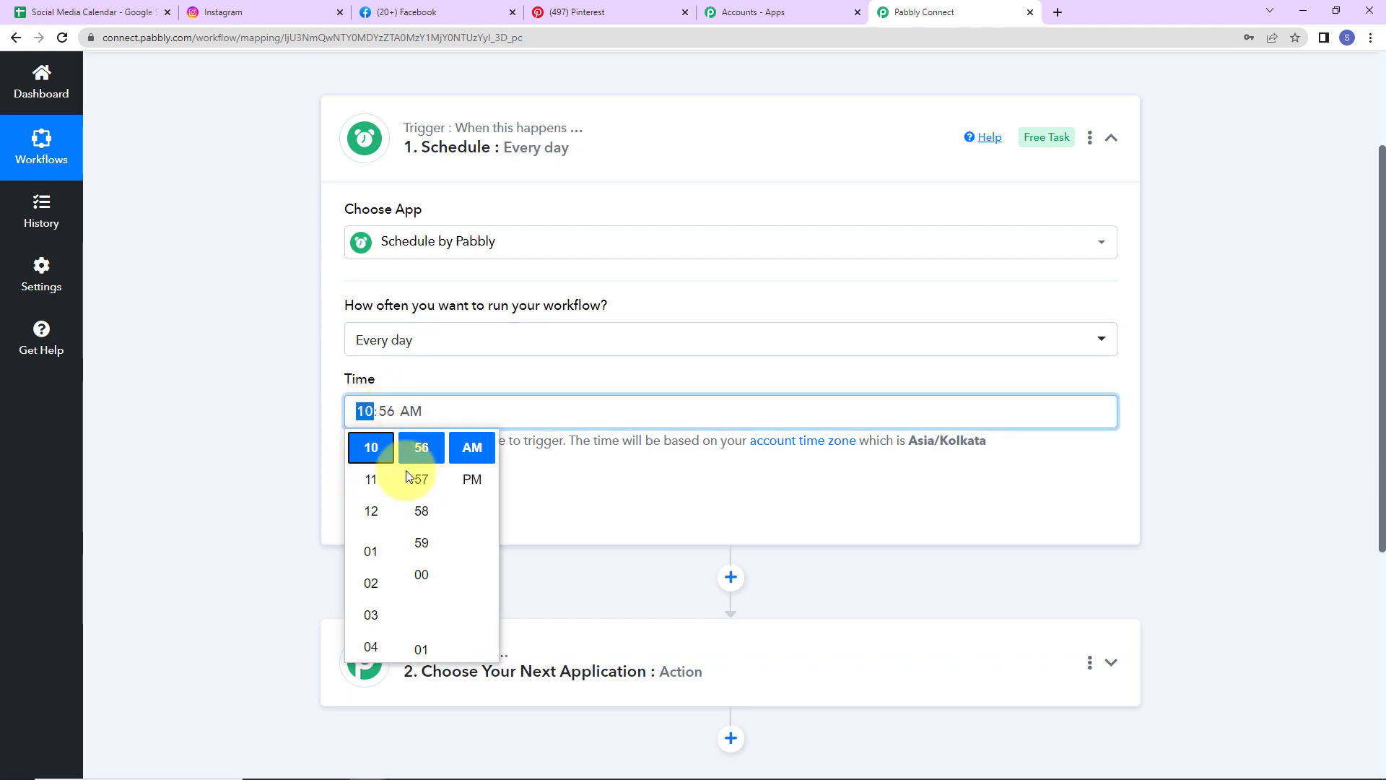
pyautogui.click(428, 566)
pyautogui.click(363, 494)
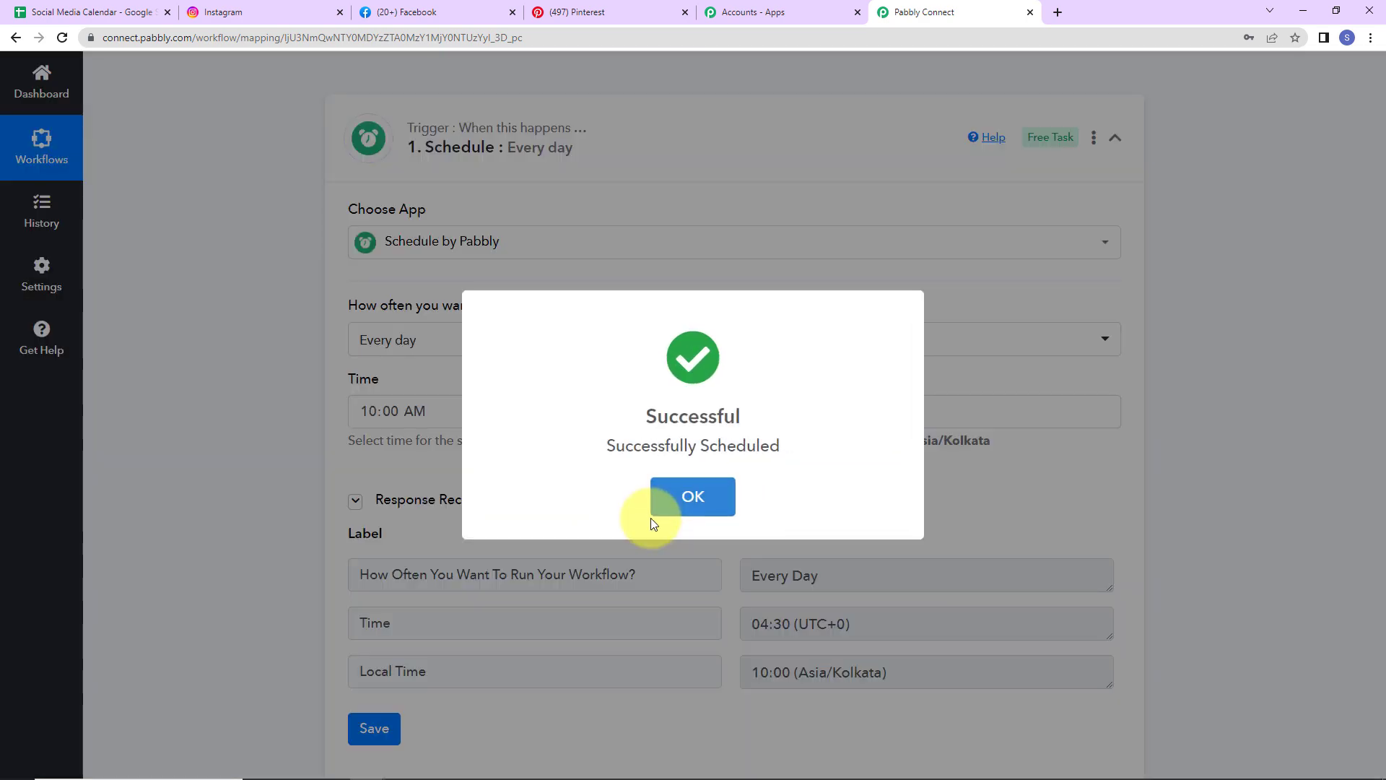
pyautogui.click(686, 509)
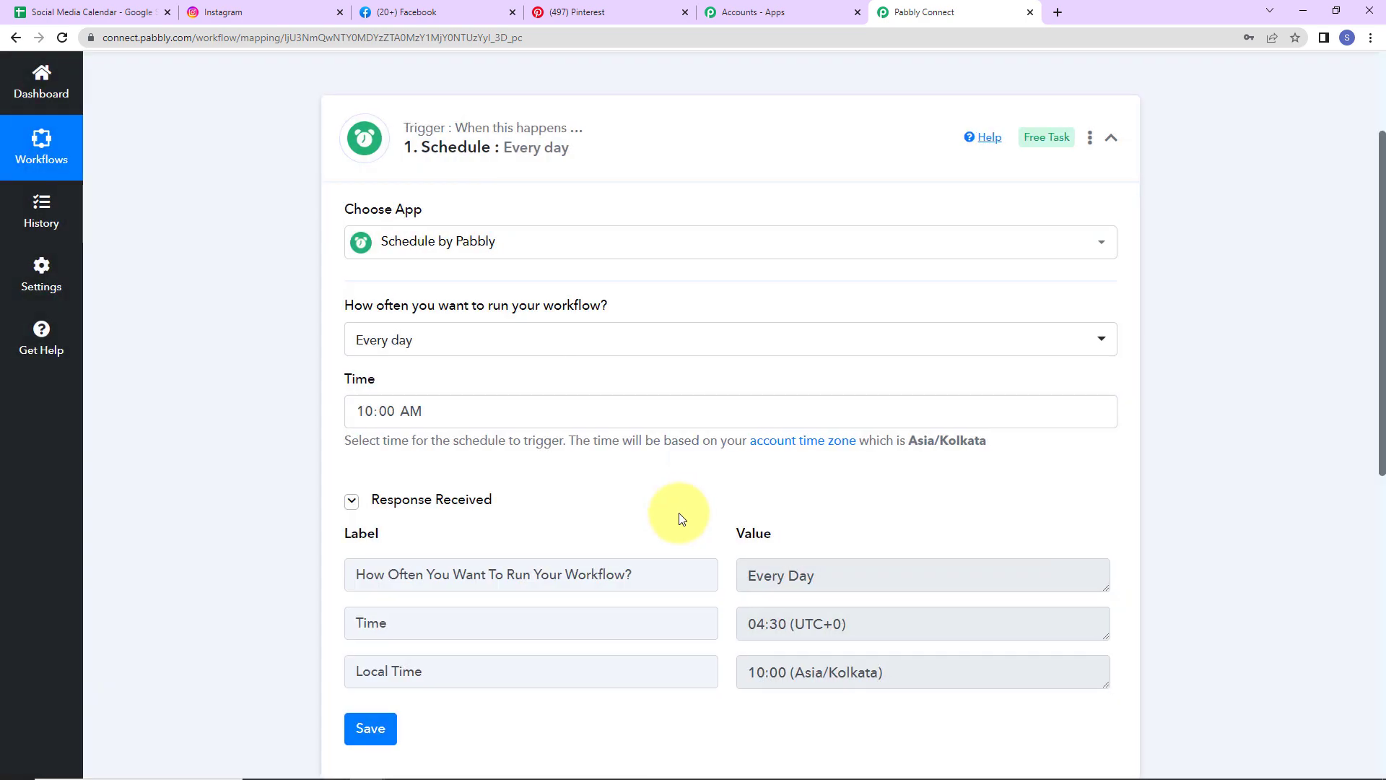
# - Set up the second step with Date/Time Formatter by Pabbly and the Current Date event, and connect it
pyautogui.scroll(-2, 678, 512)
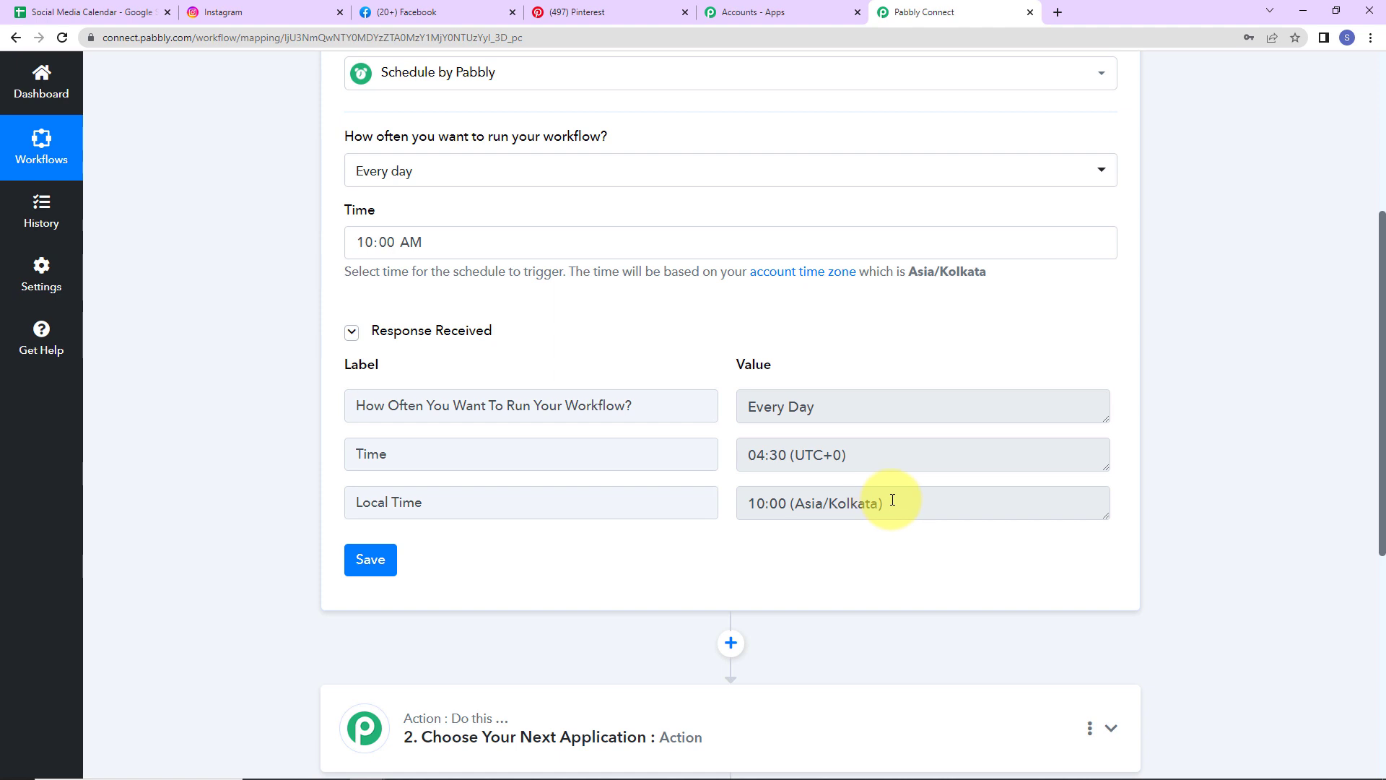
pyautogui.scroll(-5, 892, 500)
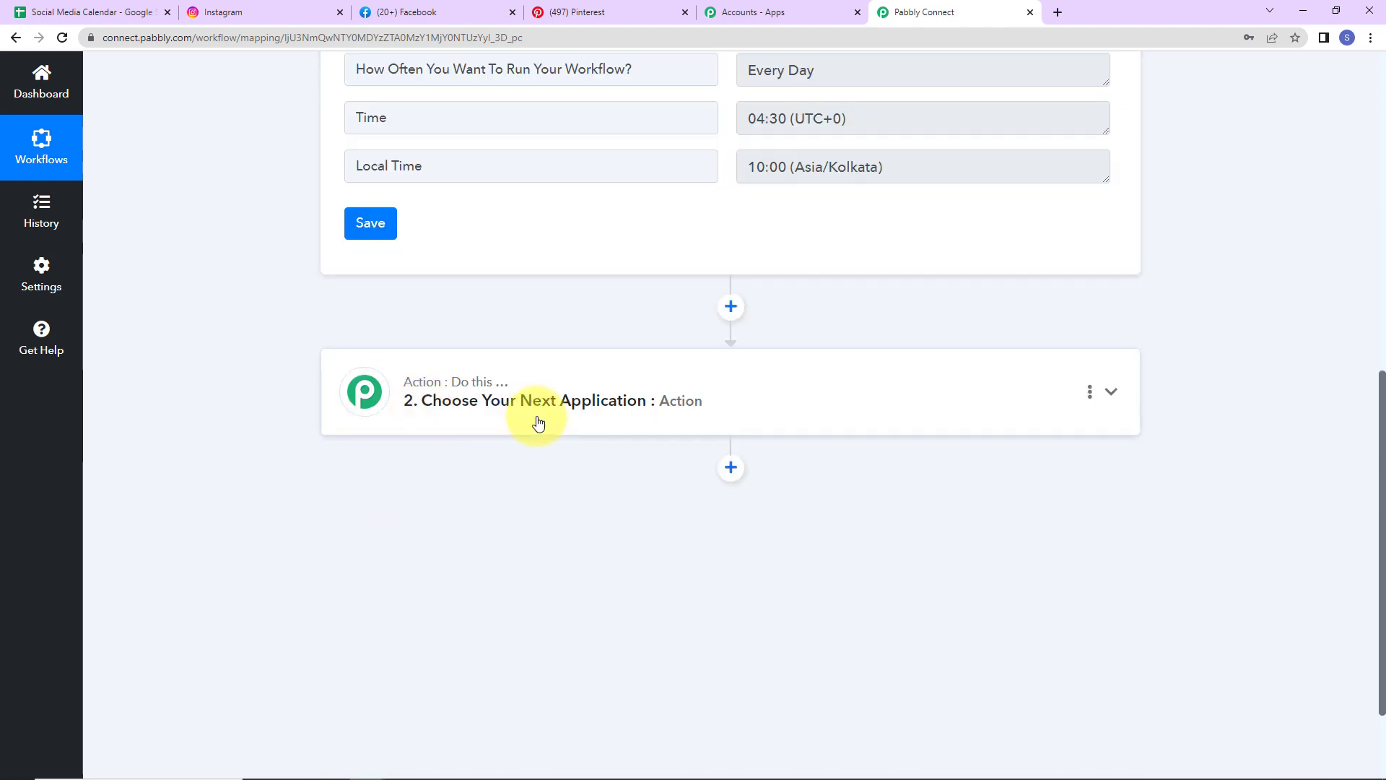
pyautogui.click(58, 12)
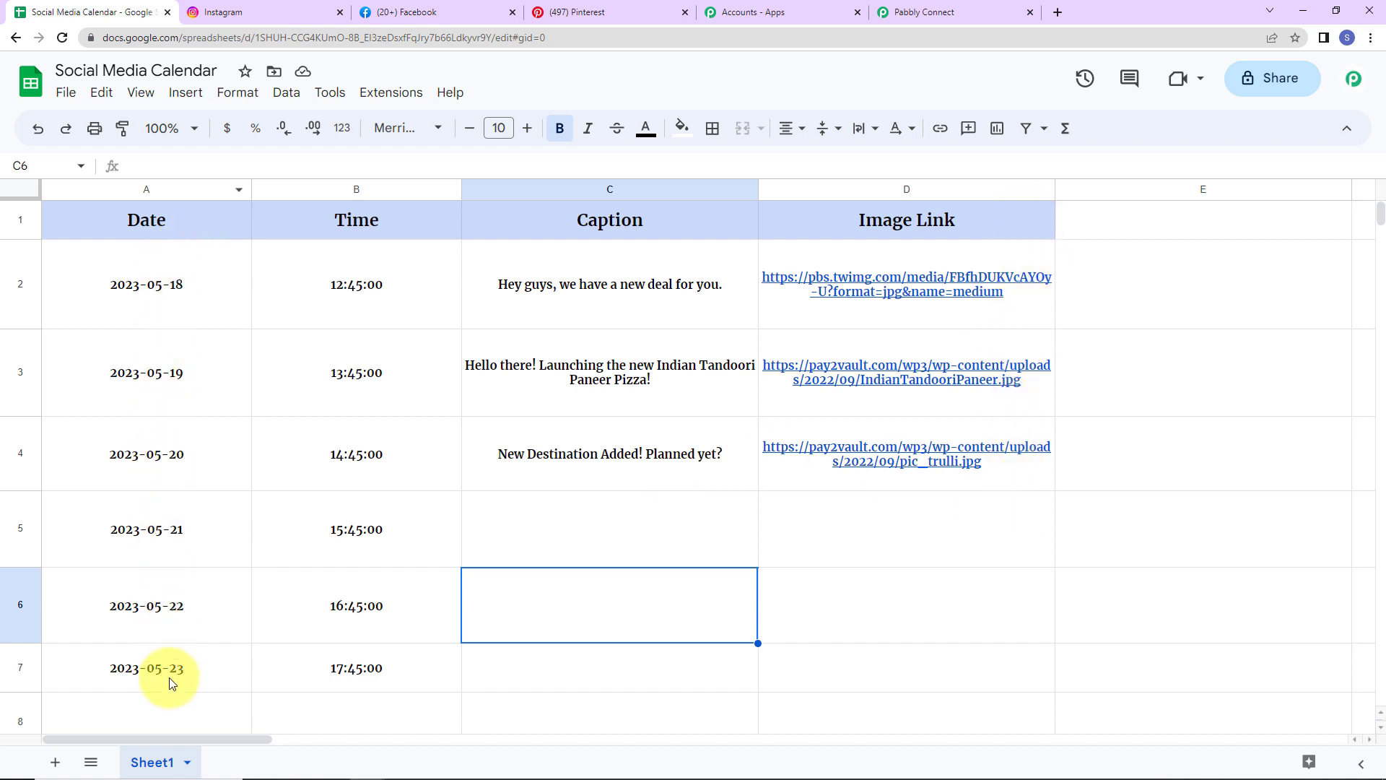
pyautogui.click(932, 13)
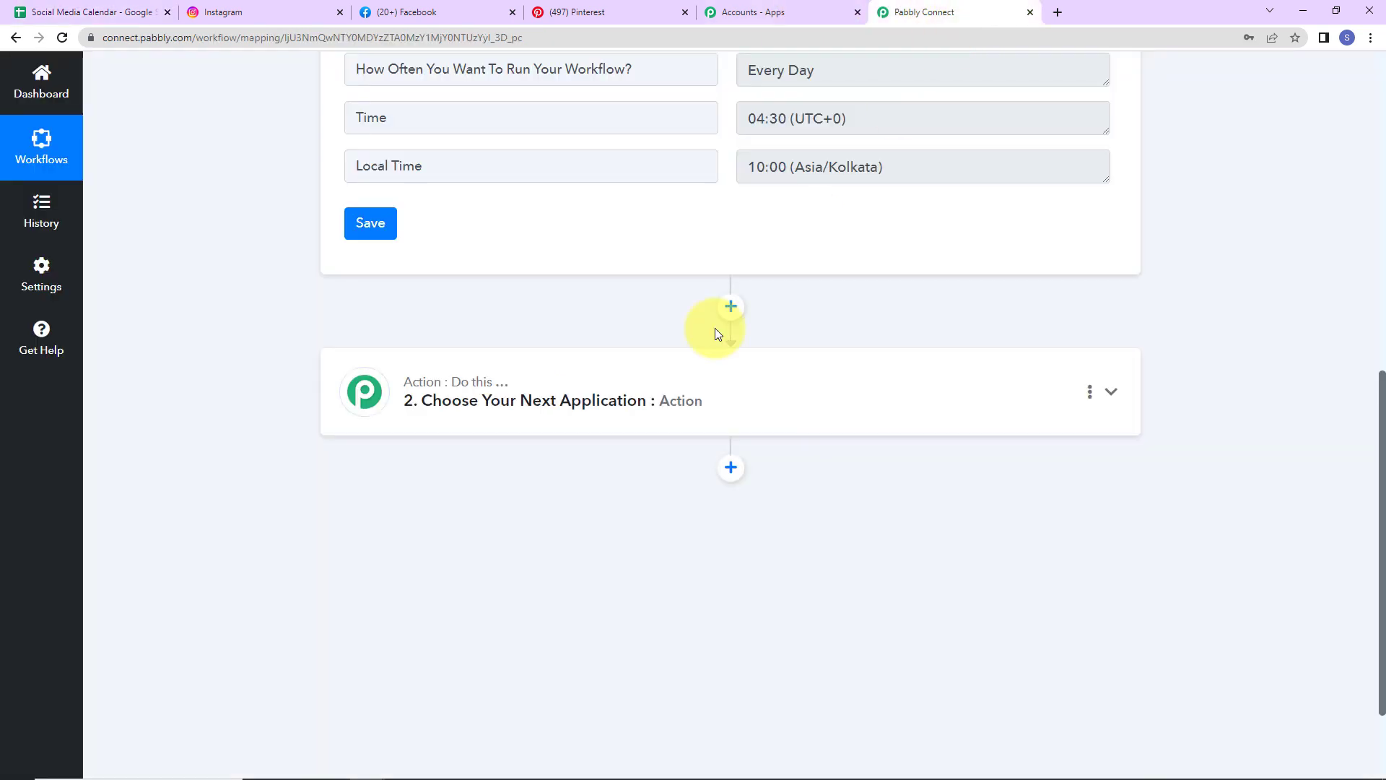
pyautogui.click(470, 399)
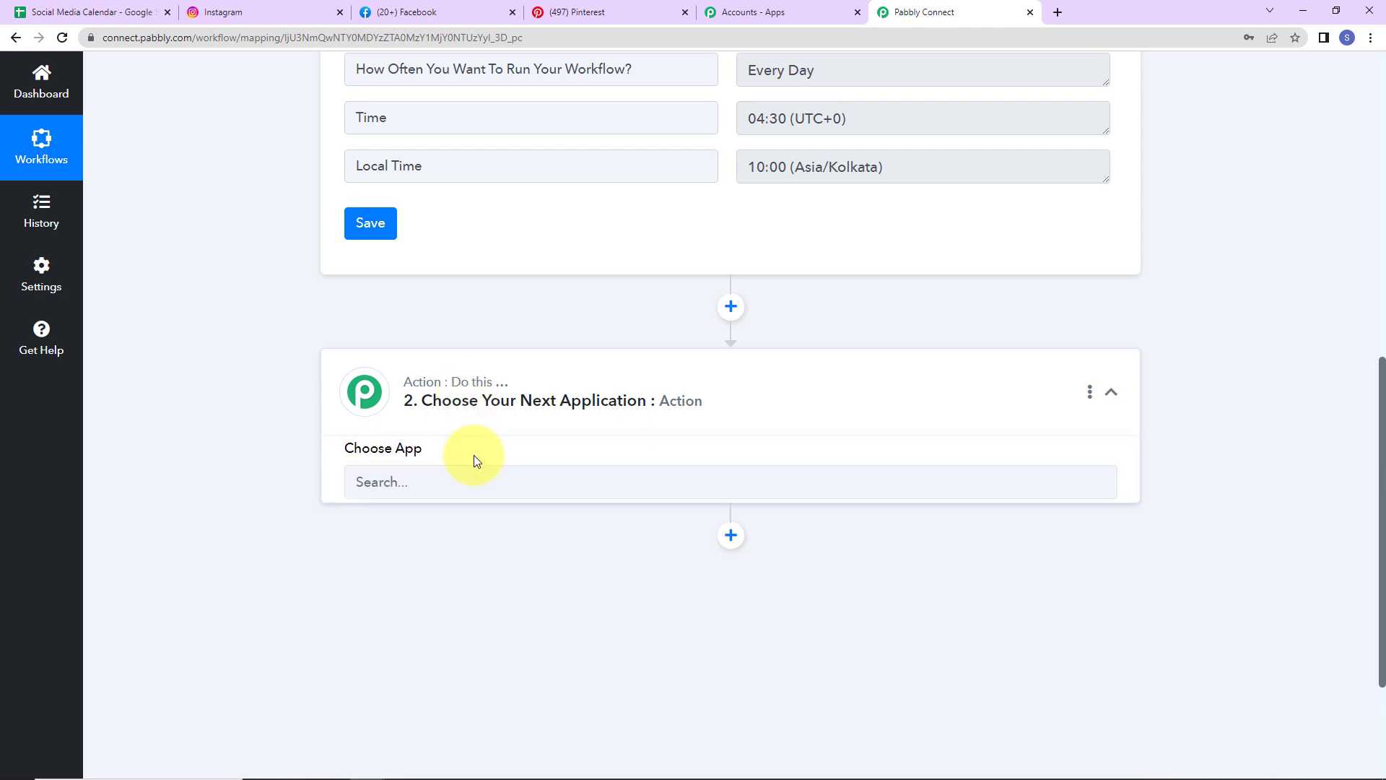
pyautogui.click(475, 485)
pyautogui.write('date')
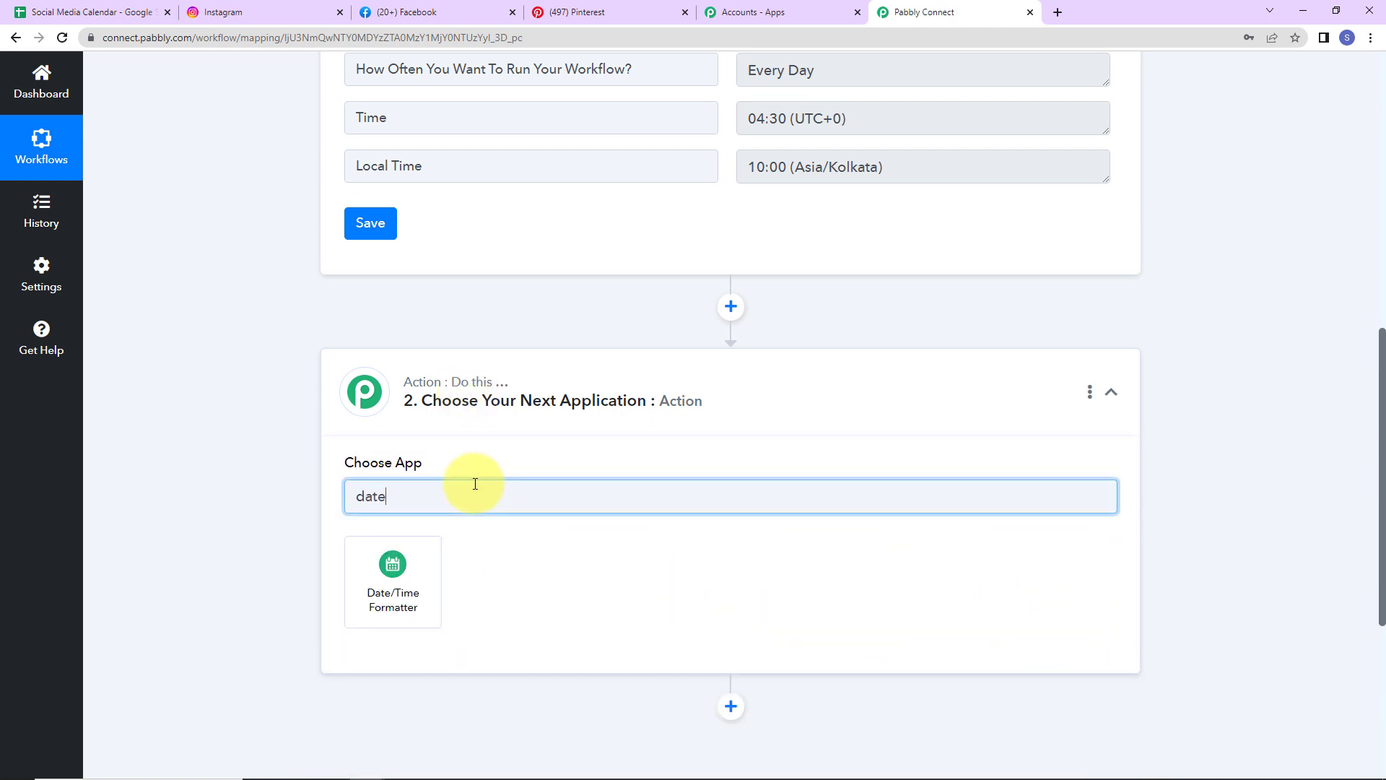
pyautogui.click(415, 569)
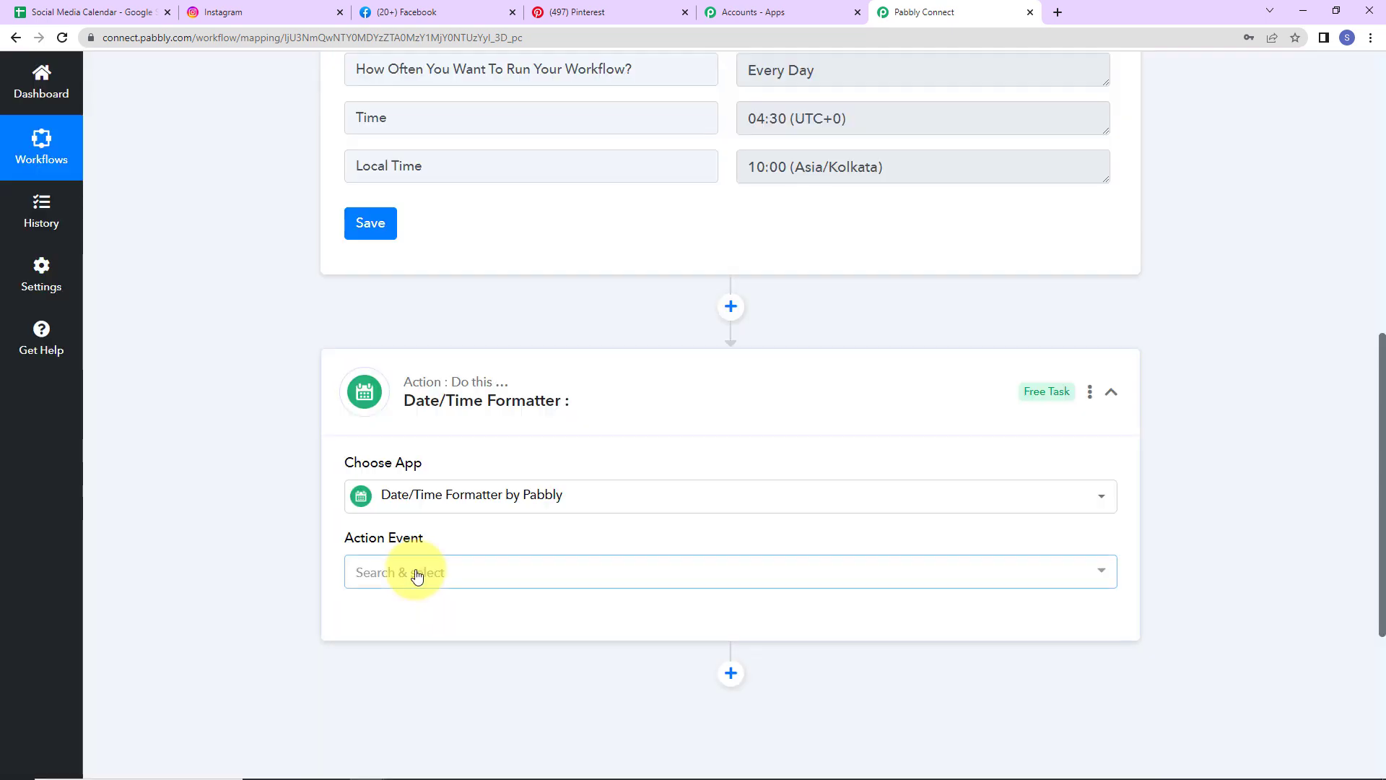
pyautogui.click(416, 572)
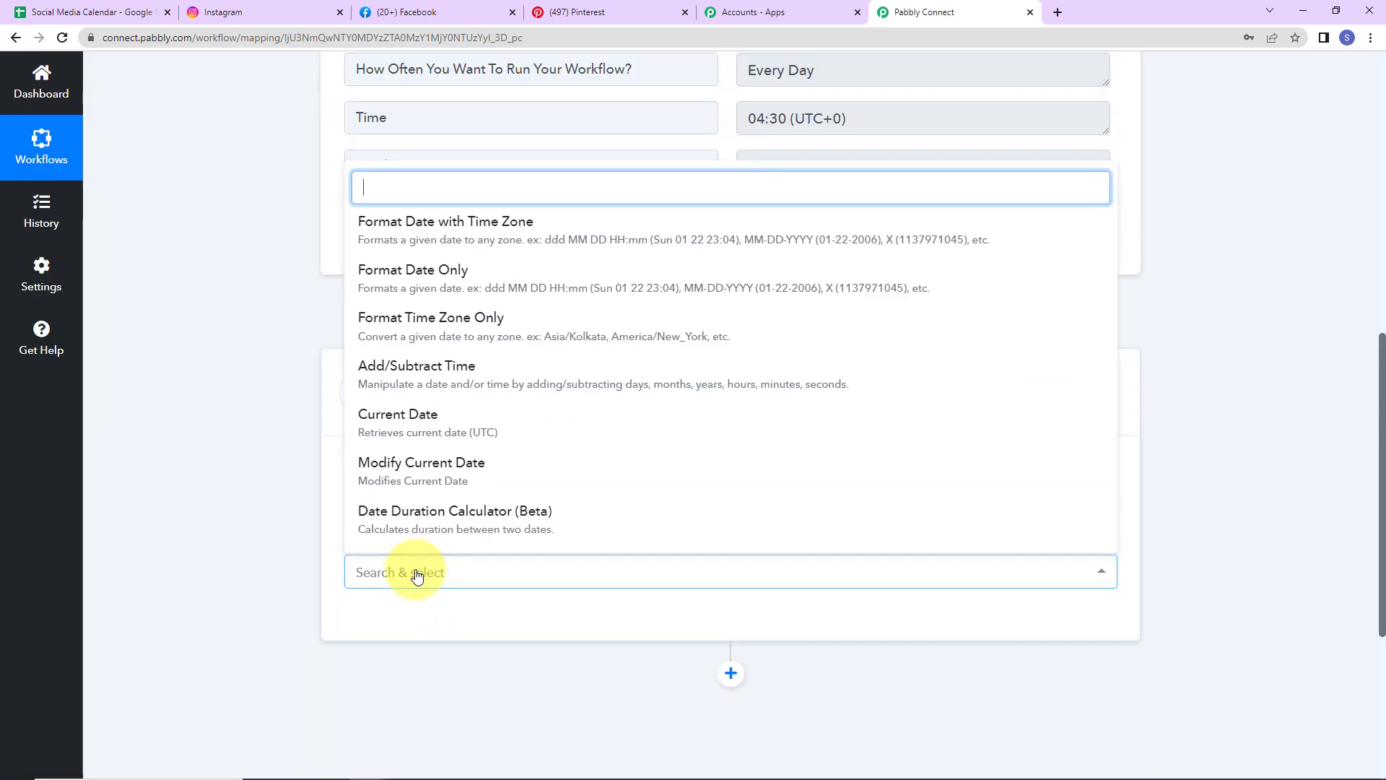
pyautogui.click(410, 414)
pyautogui.click(388, 622)
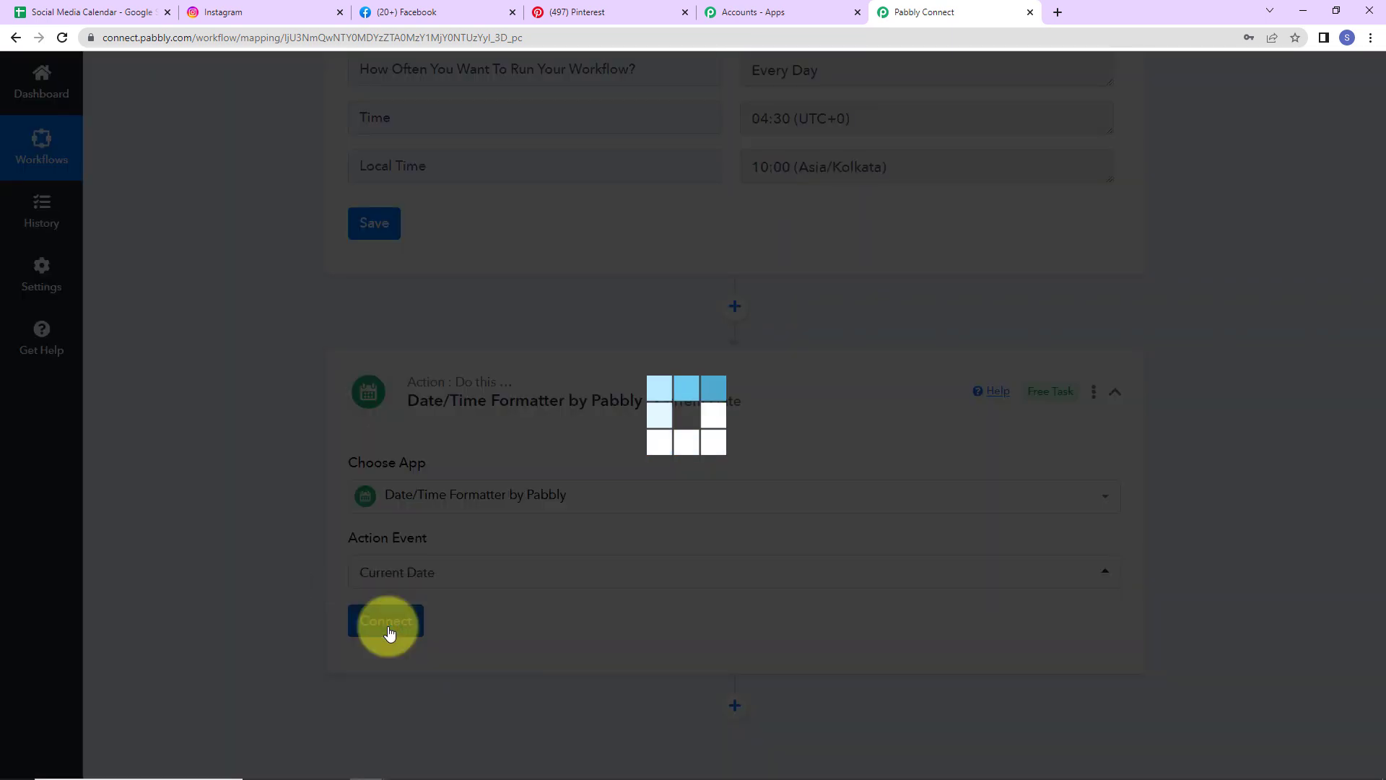
# - Check the YYYY-MM-DD format against the calendar sheet's dates, and save the Current Date action with a test request
pyautogui.scroll(-5, 604, 552)
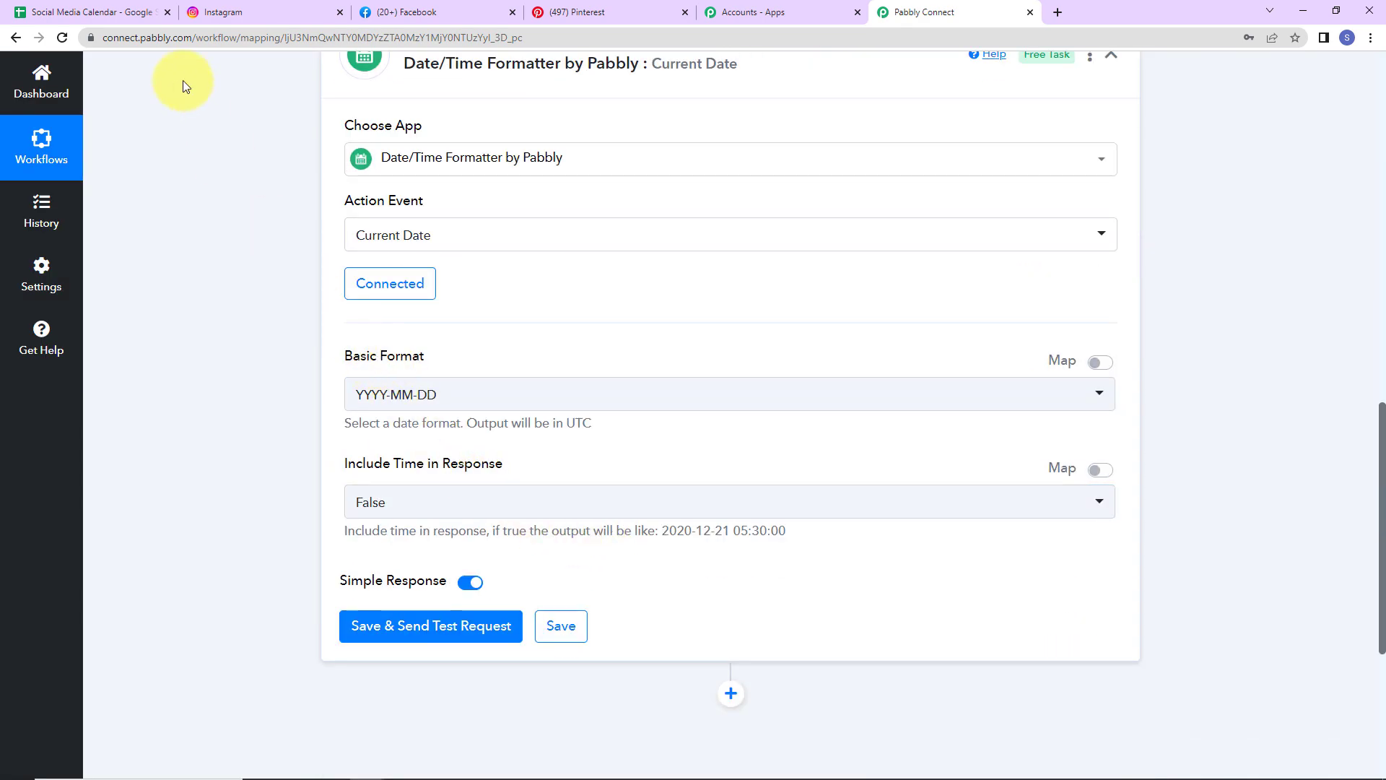
pyautogui.click(148, 12)
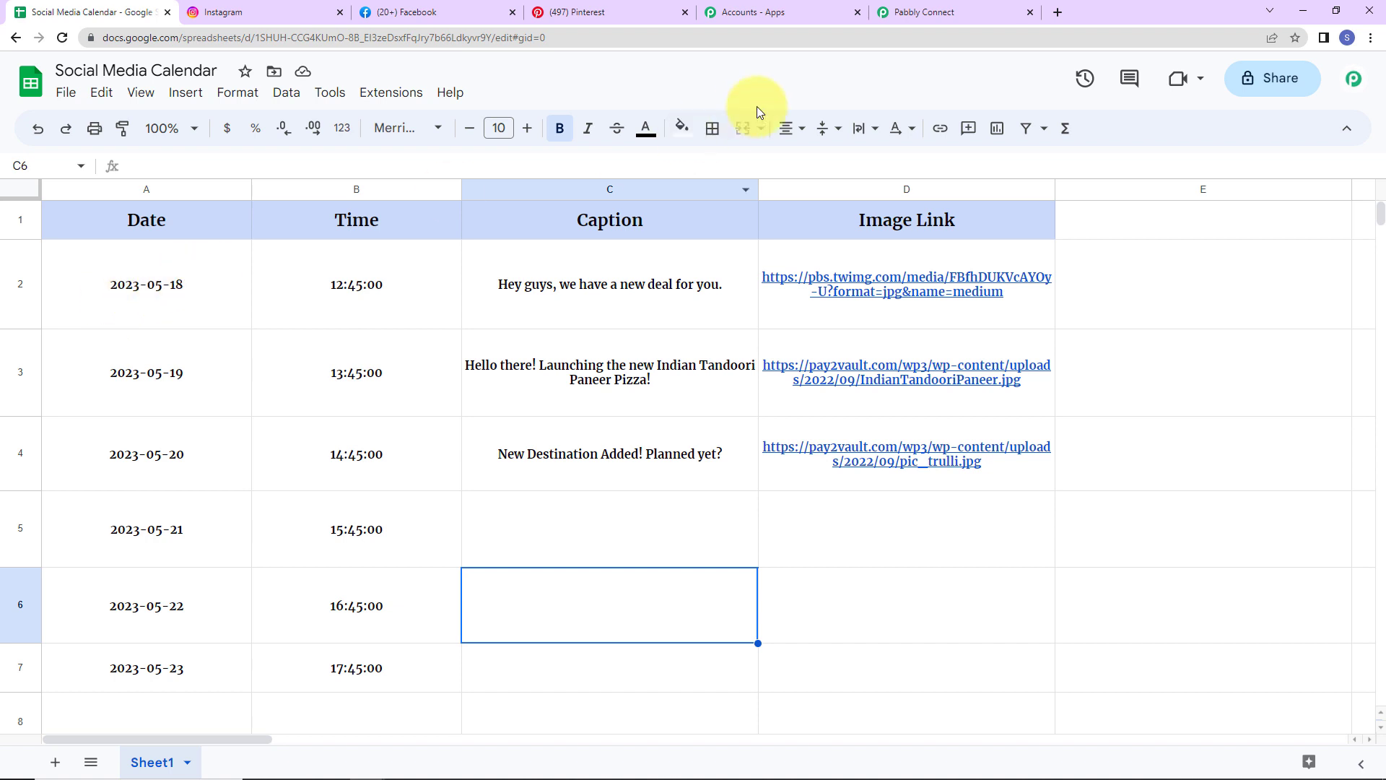
pyautogui.click(915, 13)
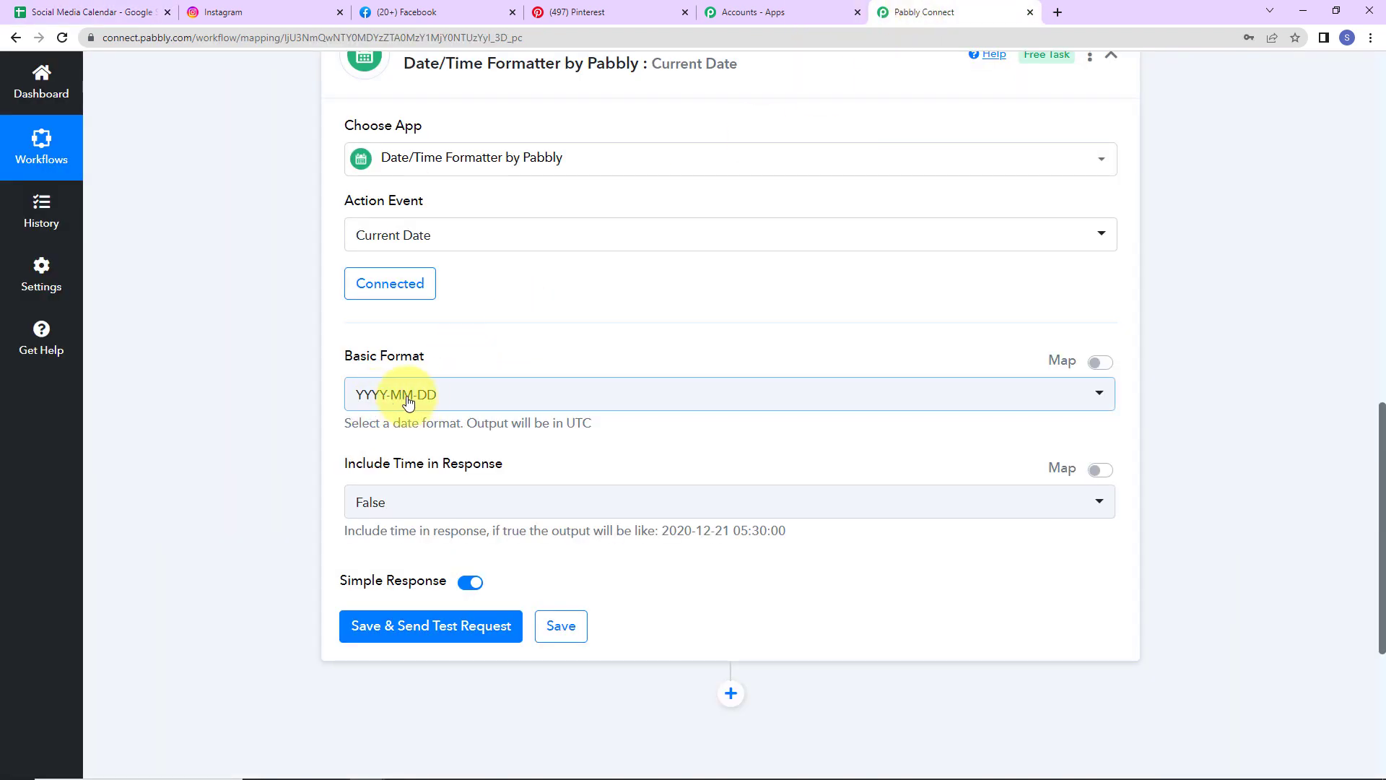
pyautogui.click(372, 625)
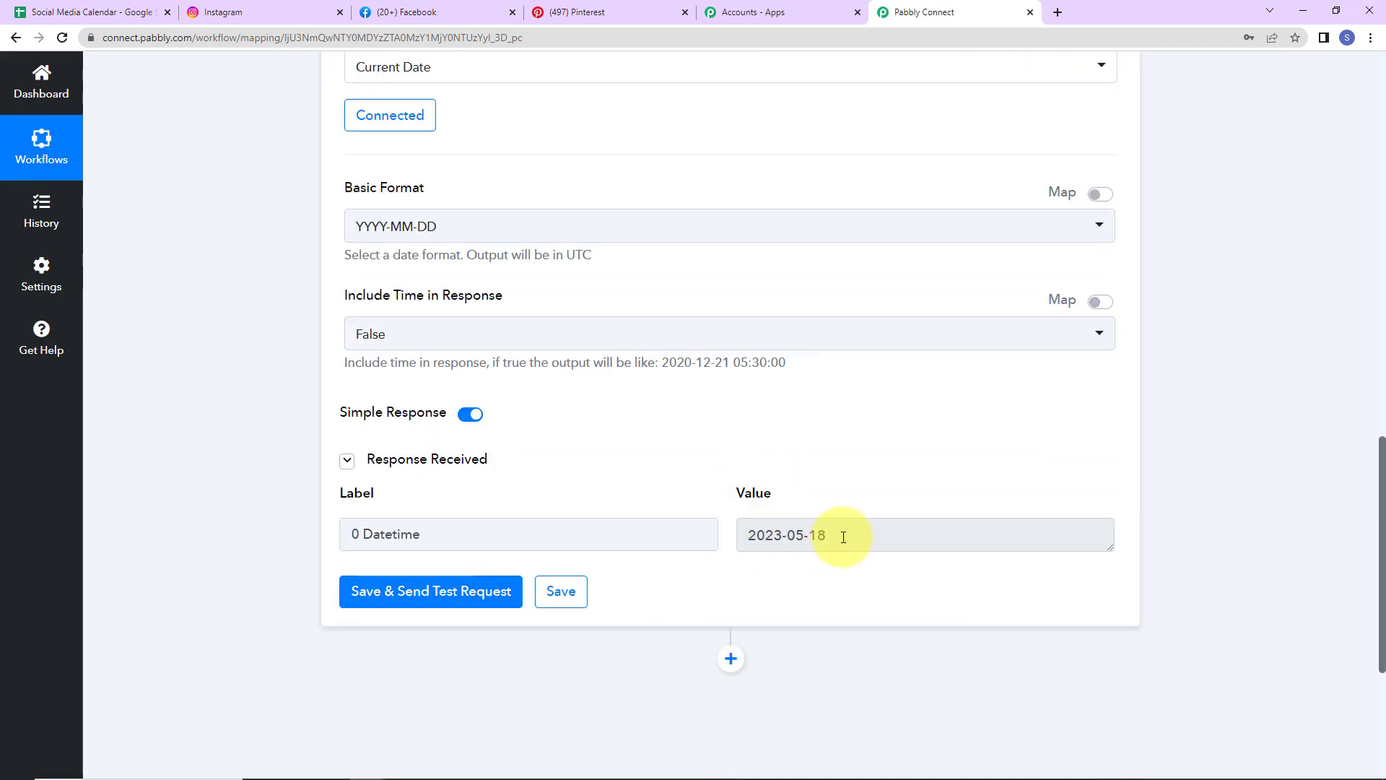
pyautogui.moveTo(843, 537); pyautogui.dragTo(753, 534)
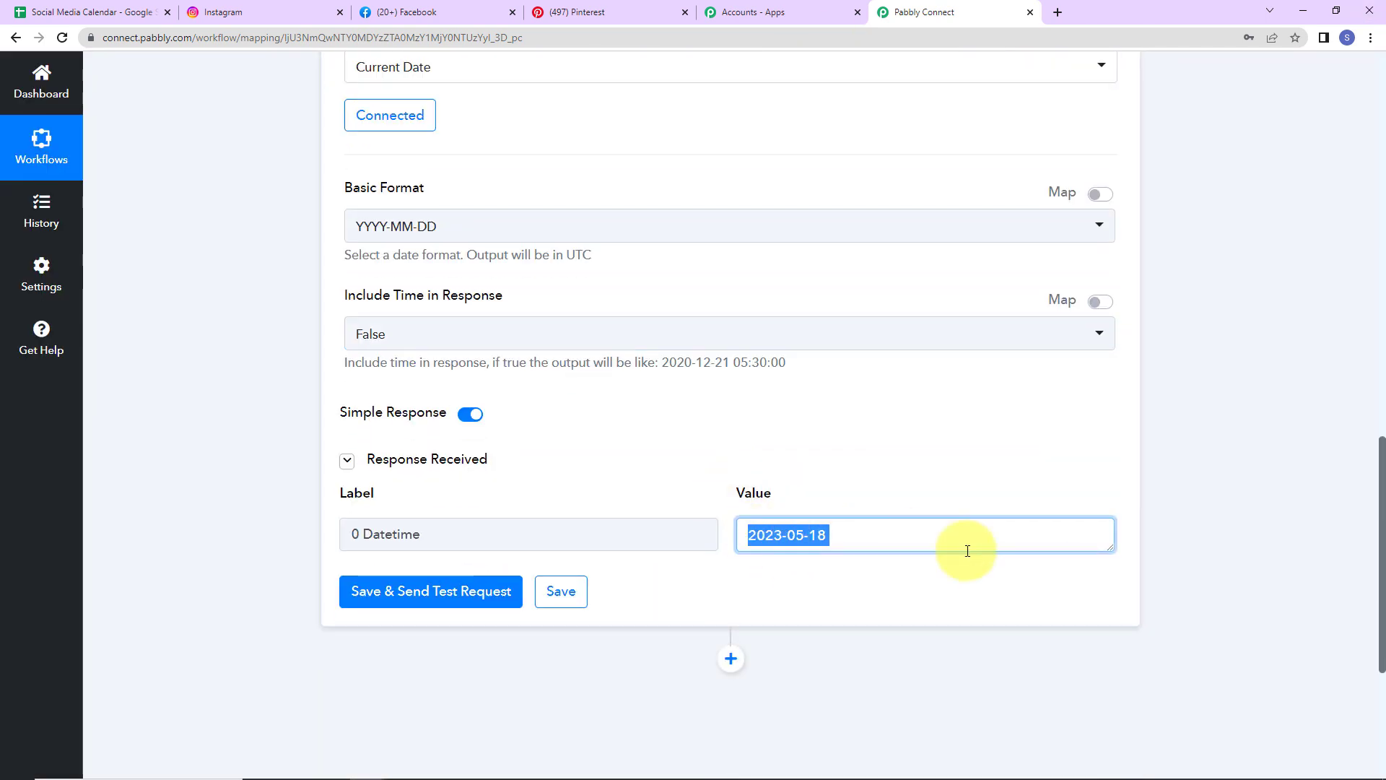
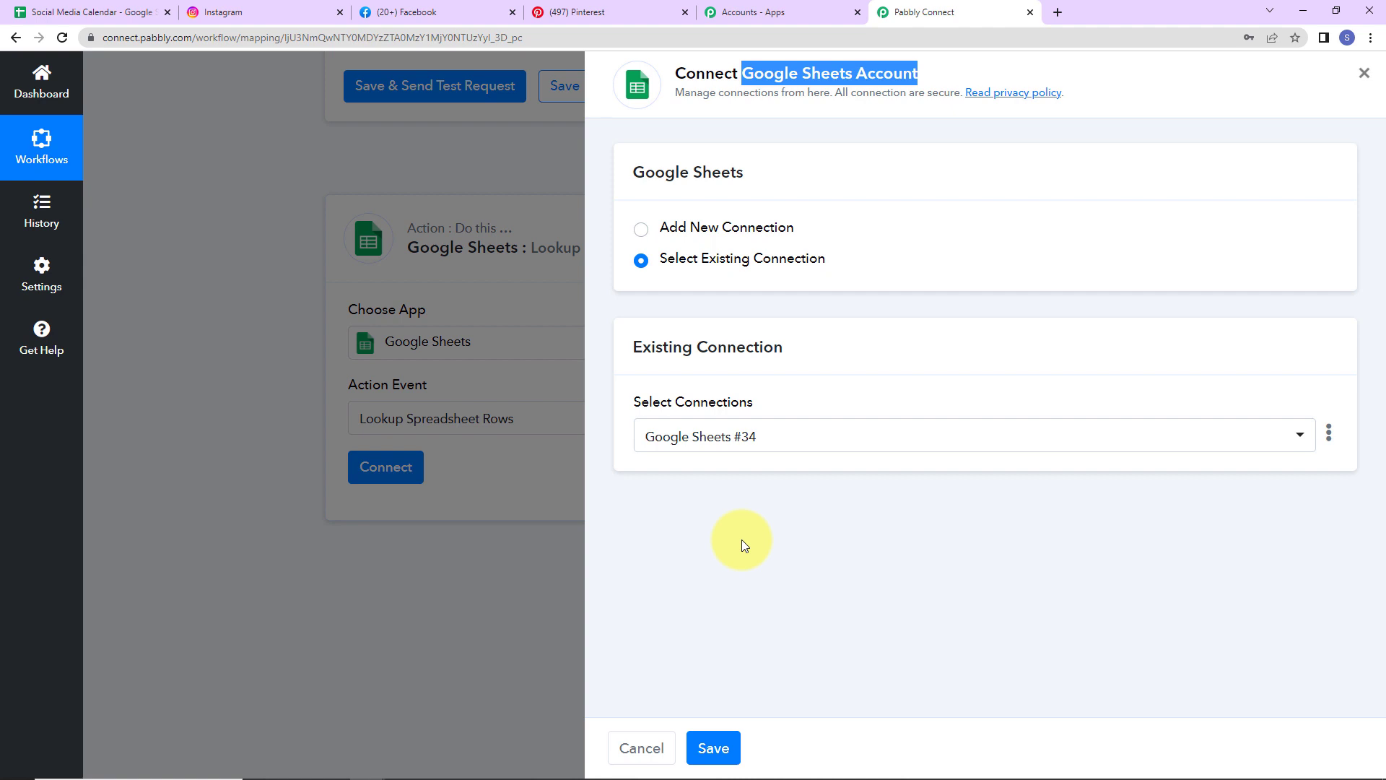
# - Add a new Google Sheets connection by signing in with a Google account and granting Pabbly Connect Sheets access
pyautogui.click(641, 231)
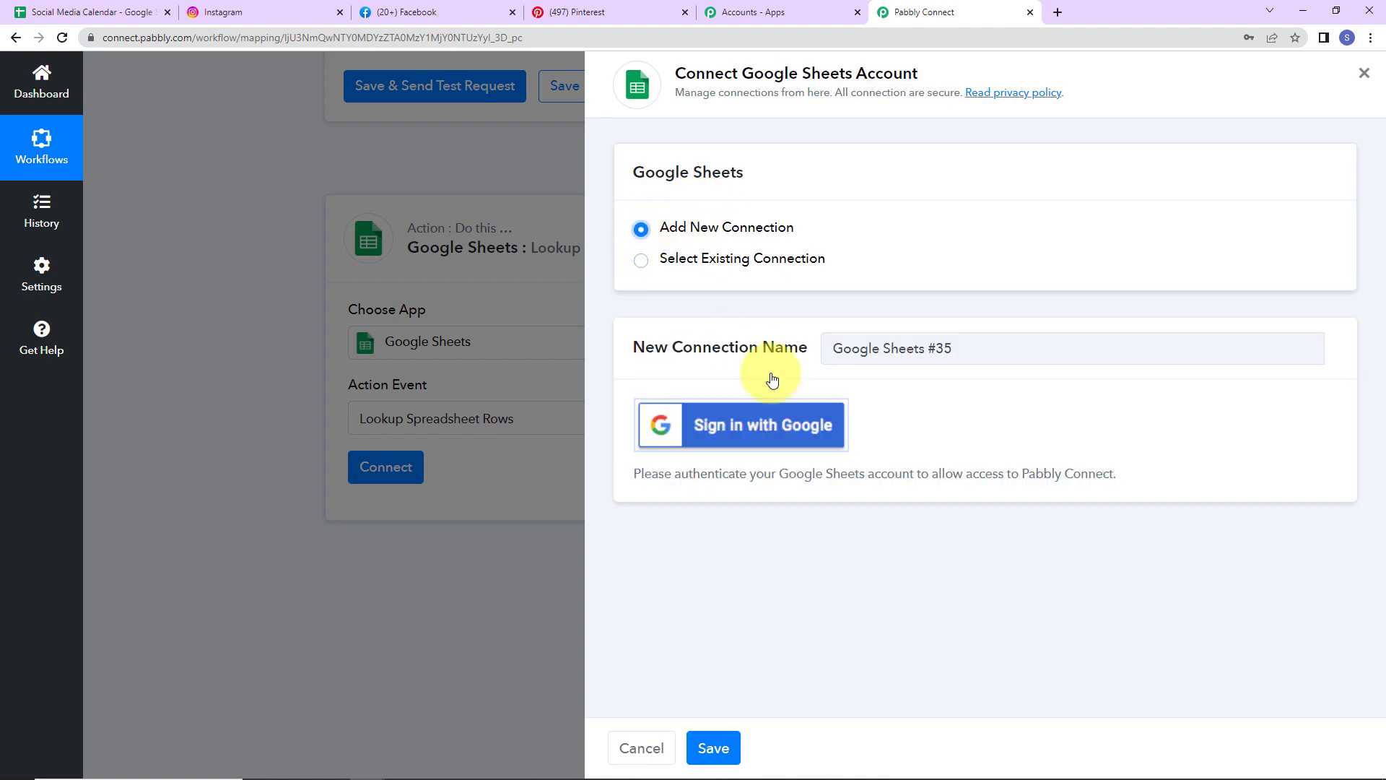
pyautogui.click(736, 425)
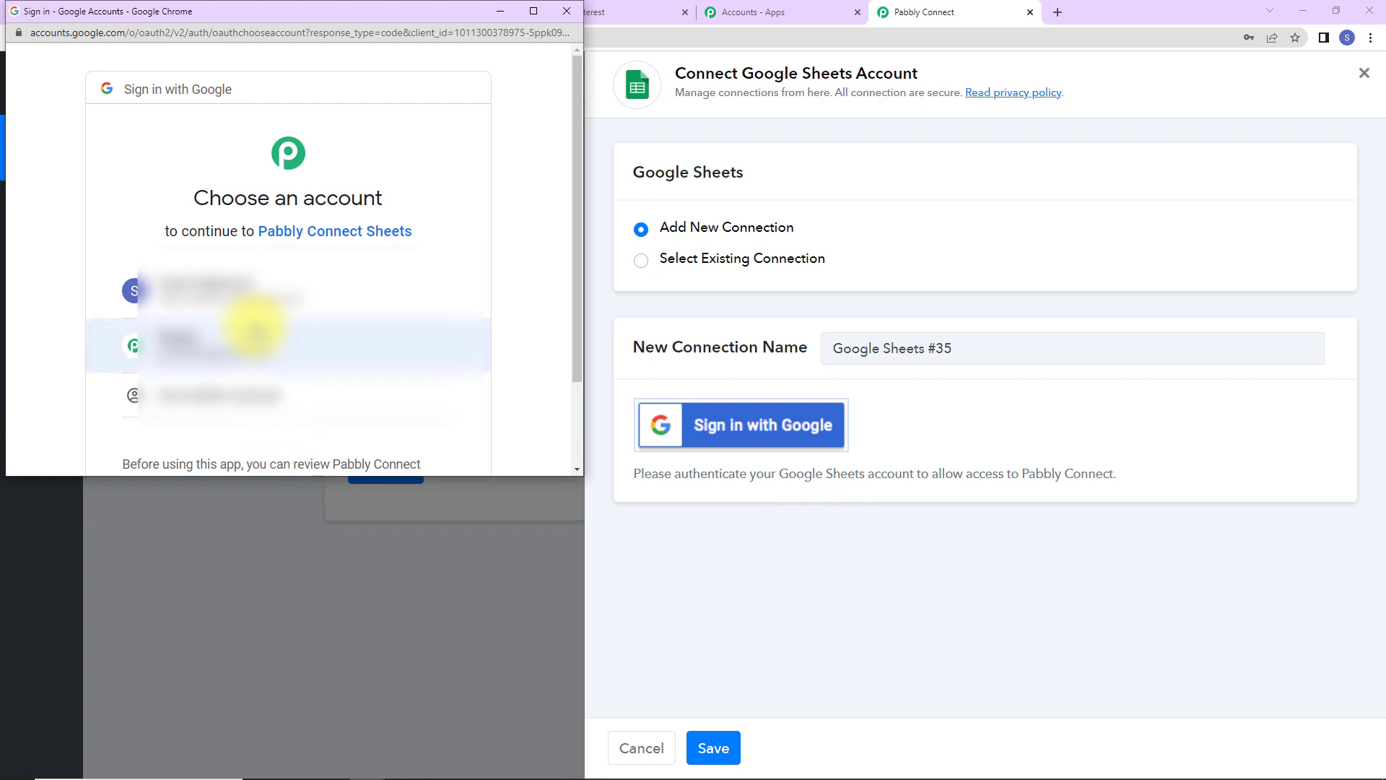
pyautogui.click(262, 325)
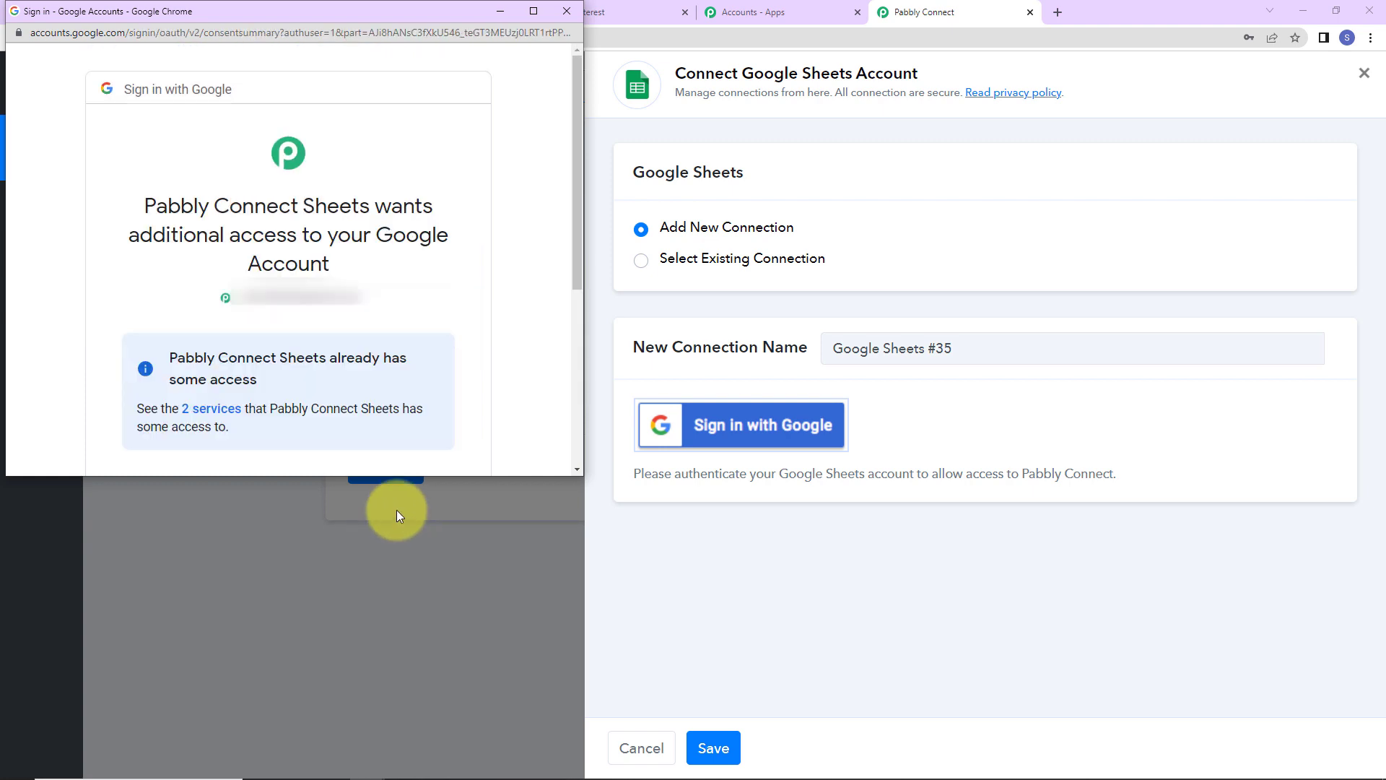
pyautogui.scroll(-5, 367, 349)
pyautogui.click(367, 348)
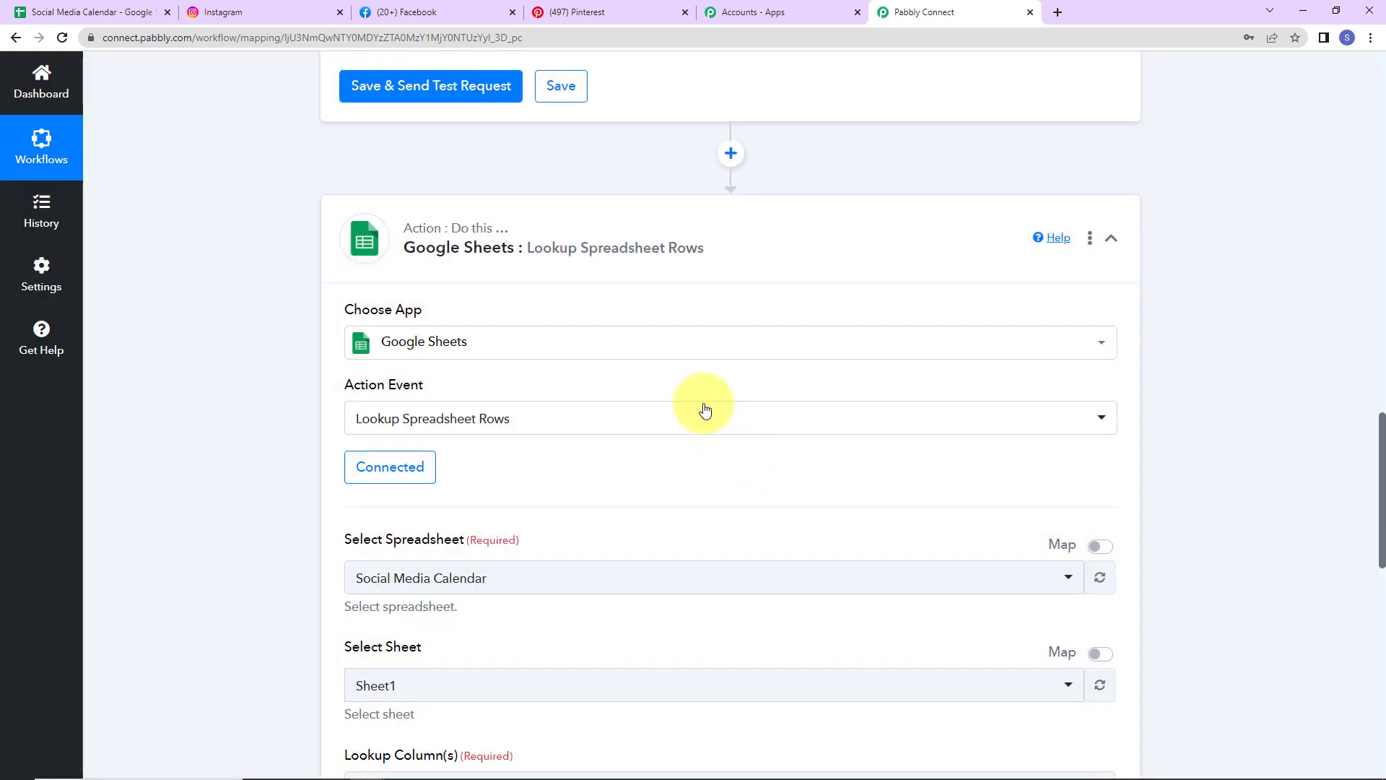
# - Use Sheet1 of the Social Media Calendar spreadsheet for the lookup, with its Date column A as the lookup column
pyautogui.scroll(-4, 693, 396)
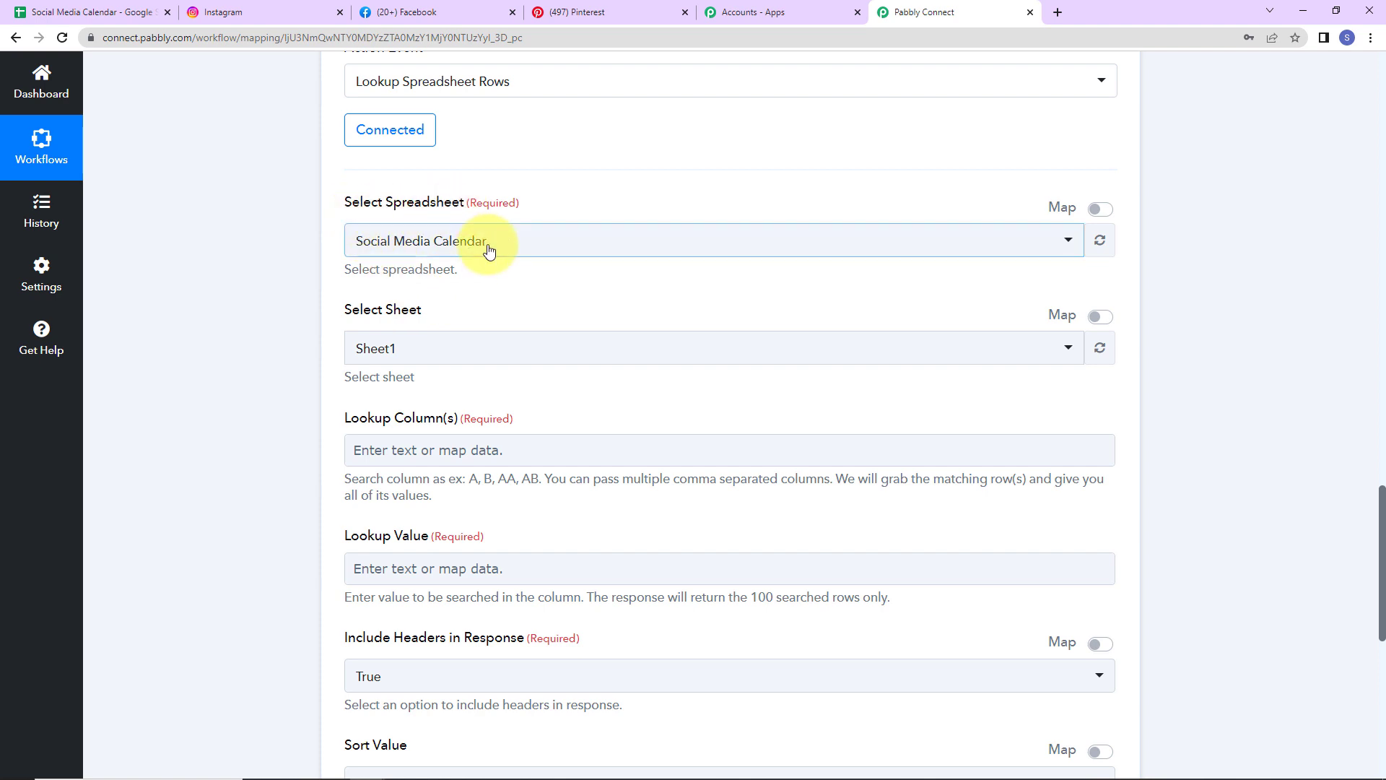
pyautogui.click(444, 244)
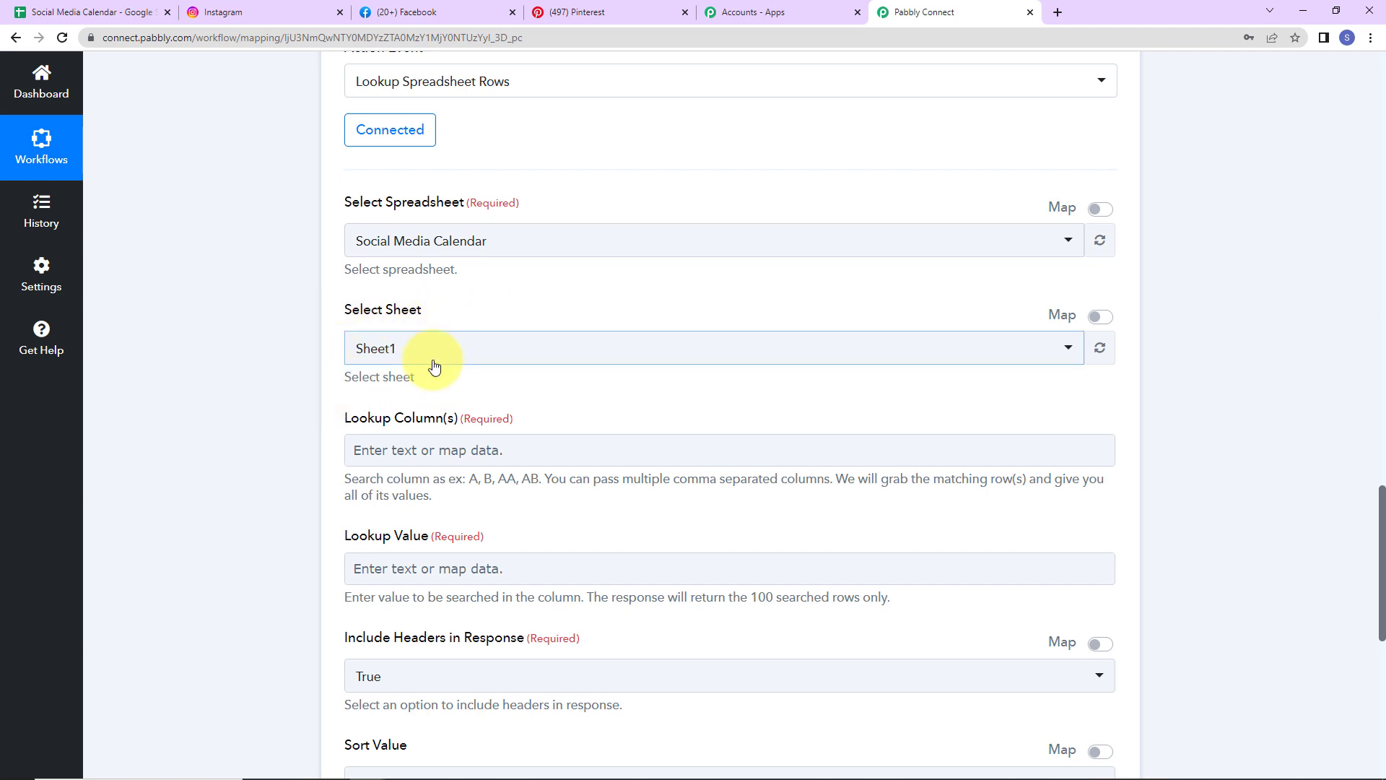
pyautogui.scroll(-2, 466, 303)
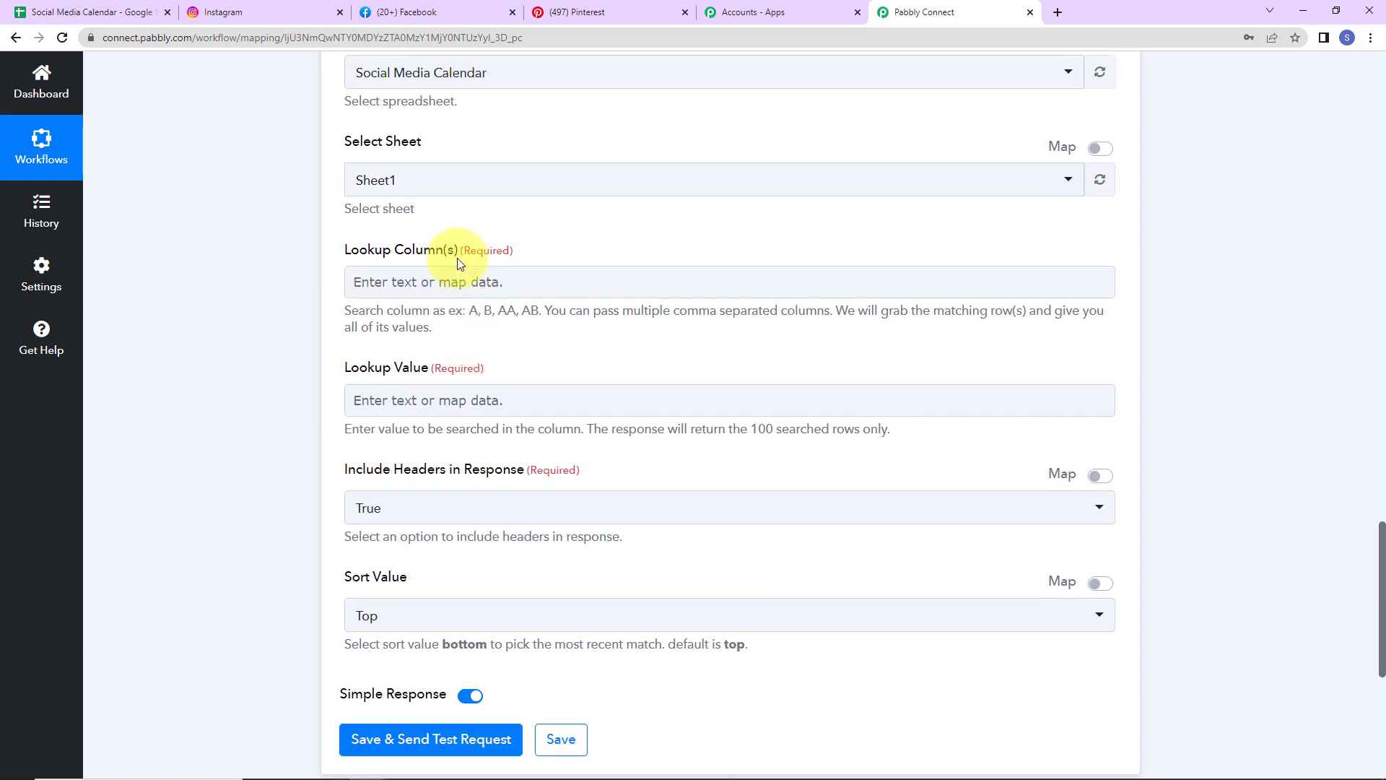
pyautogui.click(75, 12)
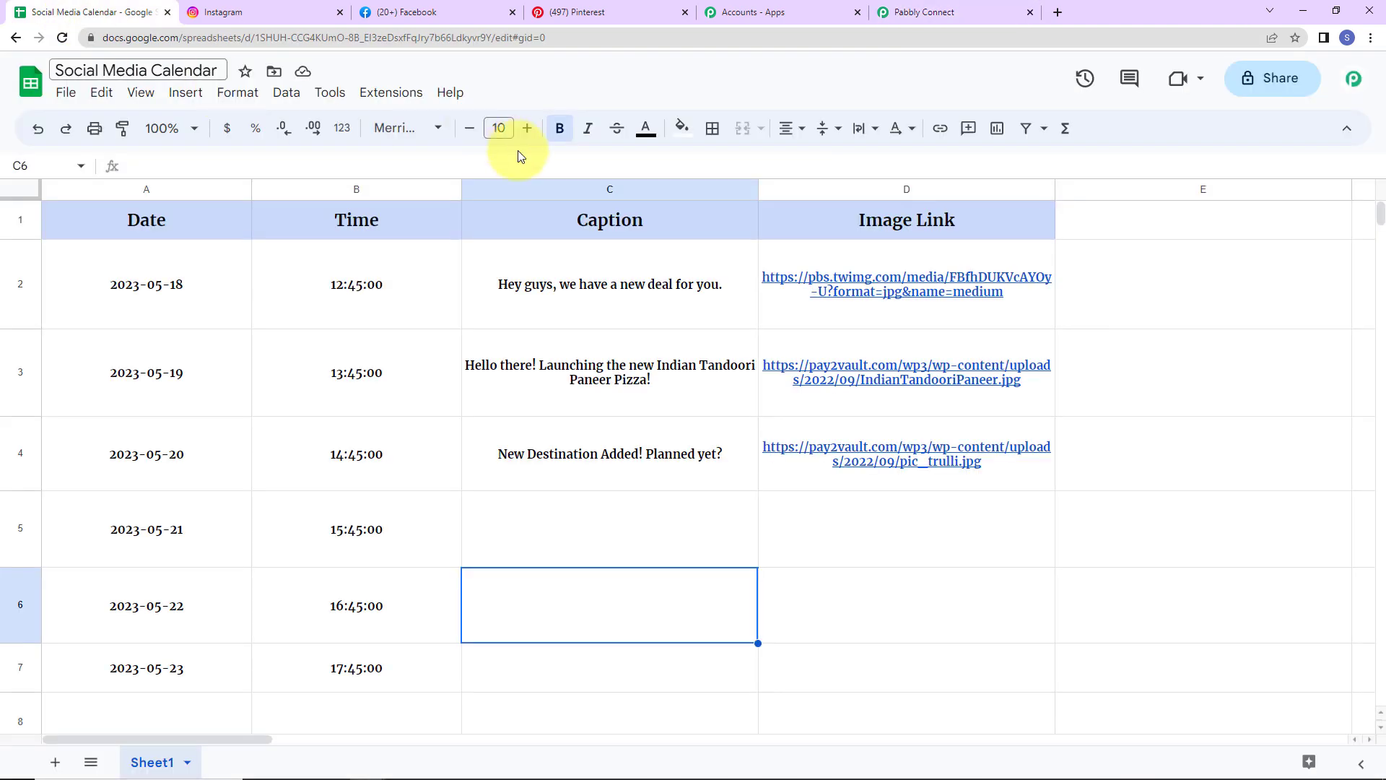
pyautogui.click(189, 192)
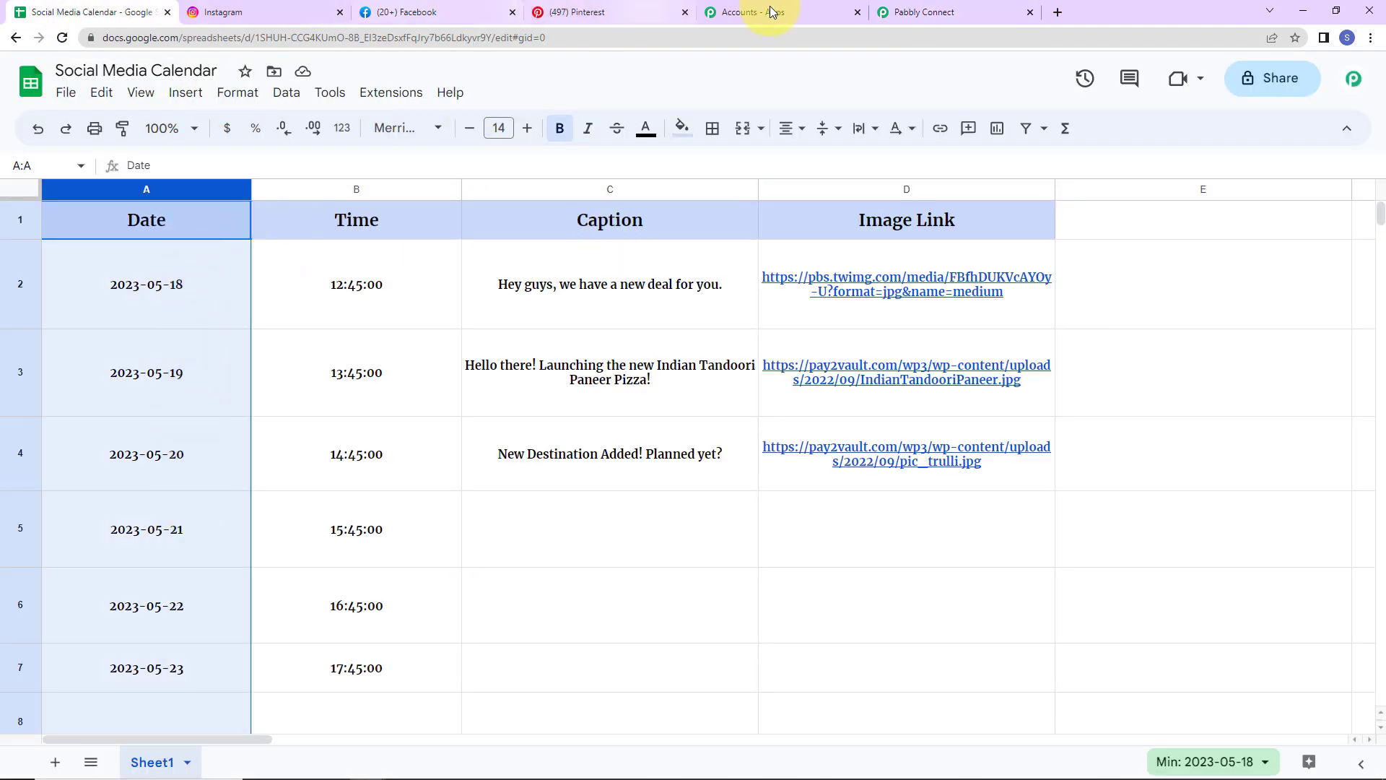
pyautogui.click(917, 12)
pyautogui.click(463, 283)
pyautogui.write('A')
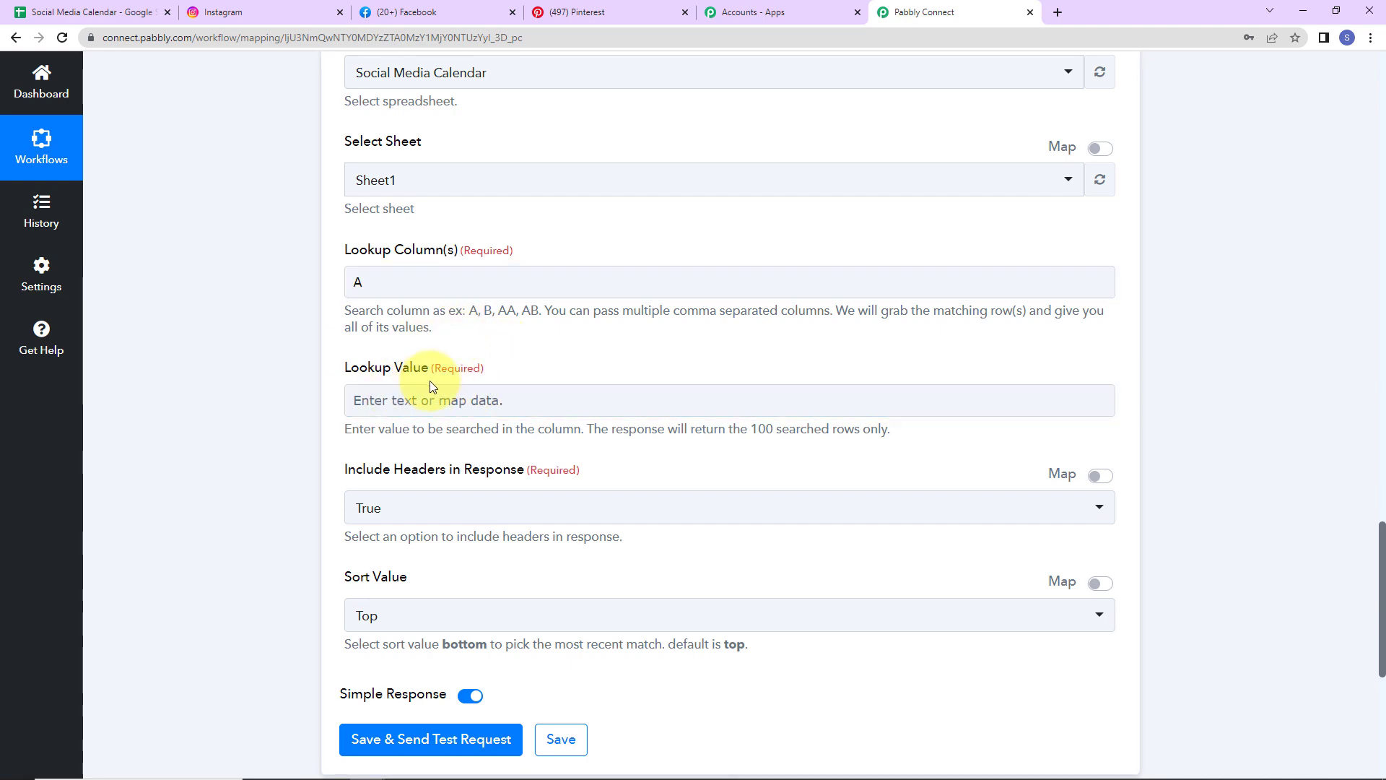
# - Map the lookup value to the Datetime output of the DateTime Formatter step
pyautogui.click(64, 12)
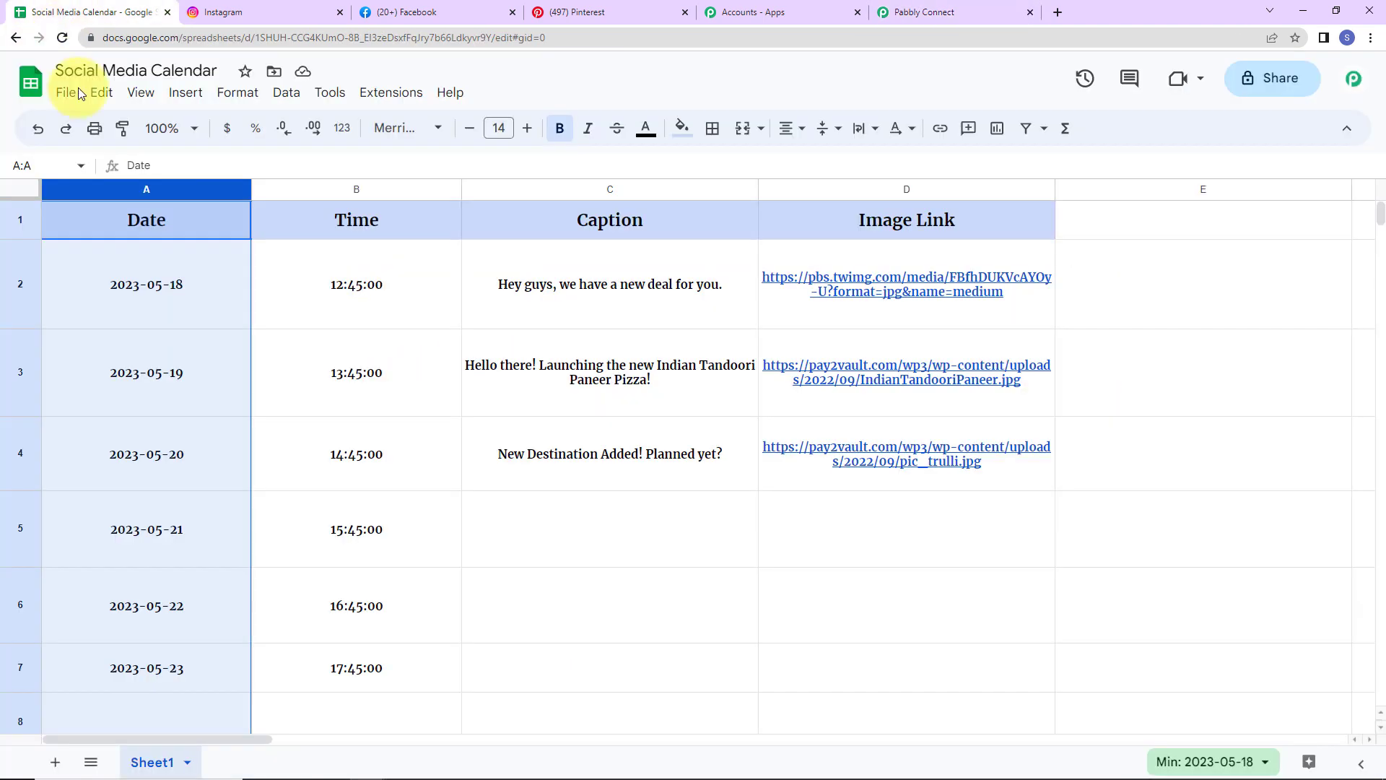
pyautogui.click(912, 13)
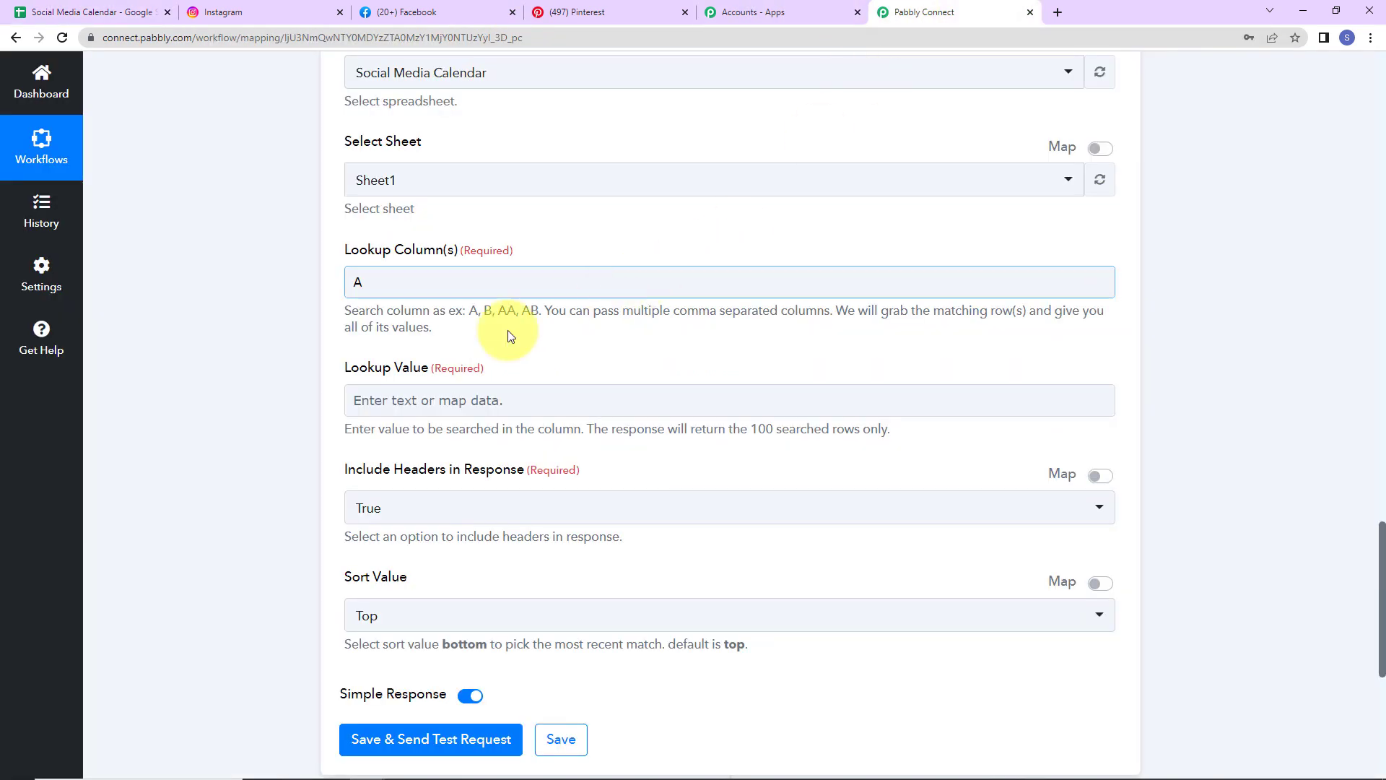
pyautogui.click(405, 401)
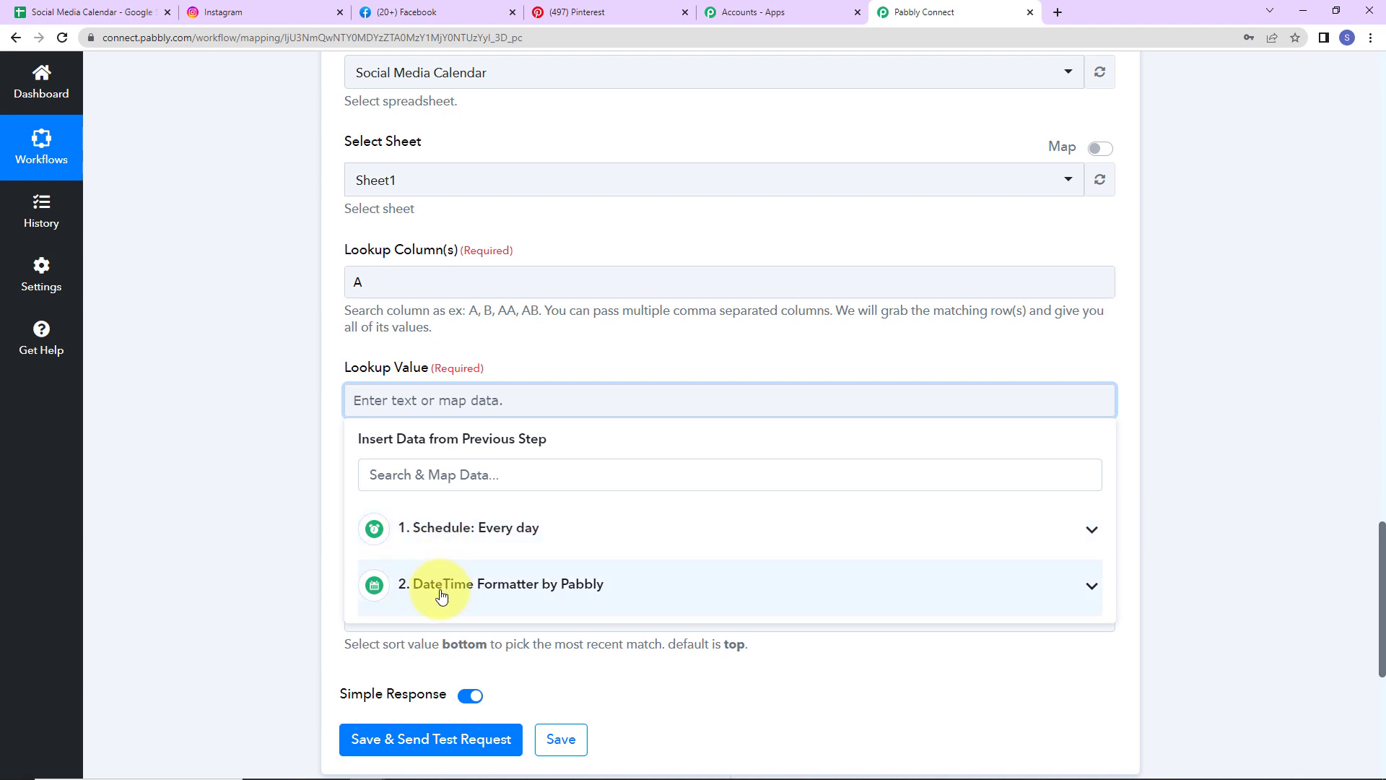
pyautogui.click(468, 585)
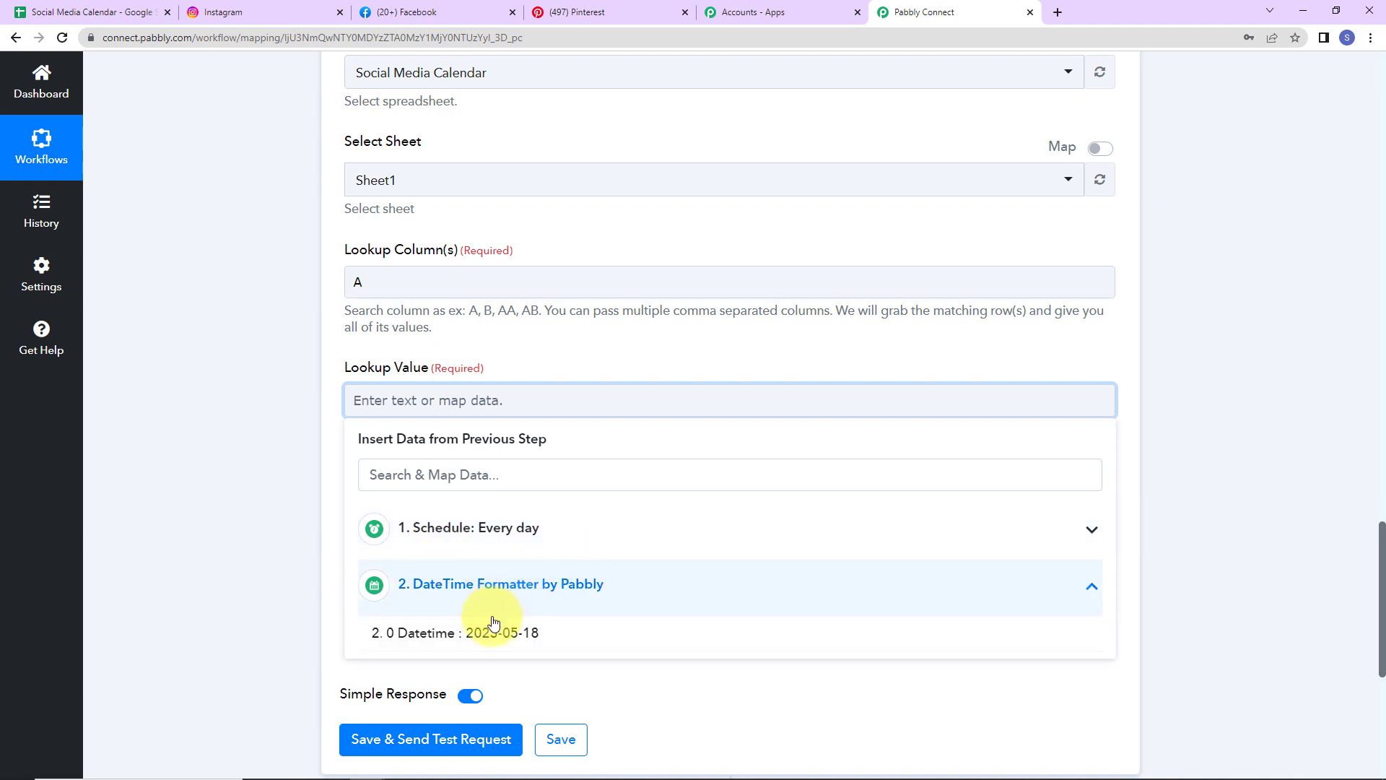
pyautogui.click(465, 640)
pyautogui.click(258, 496)
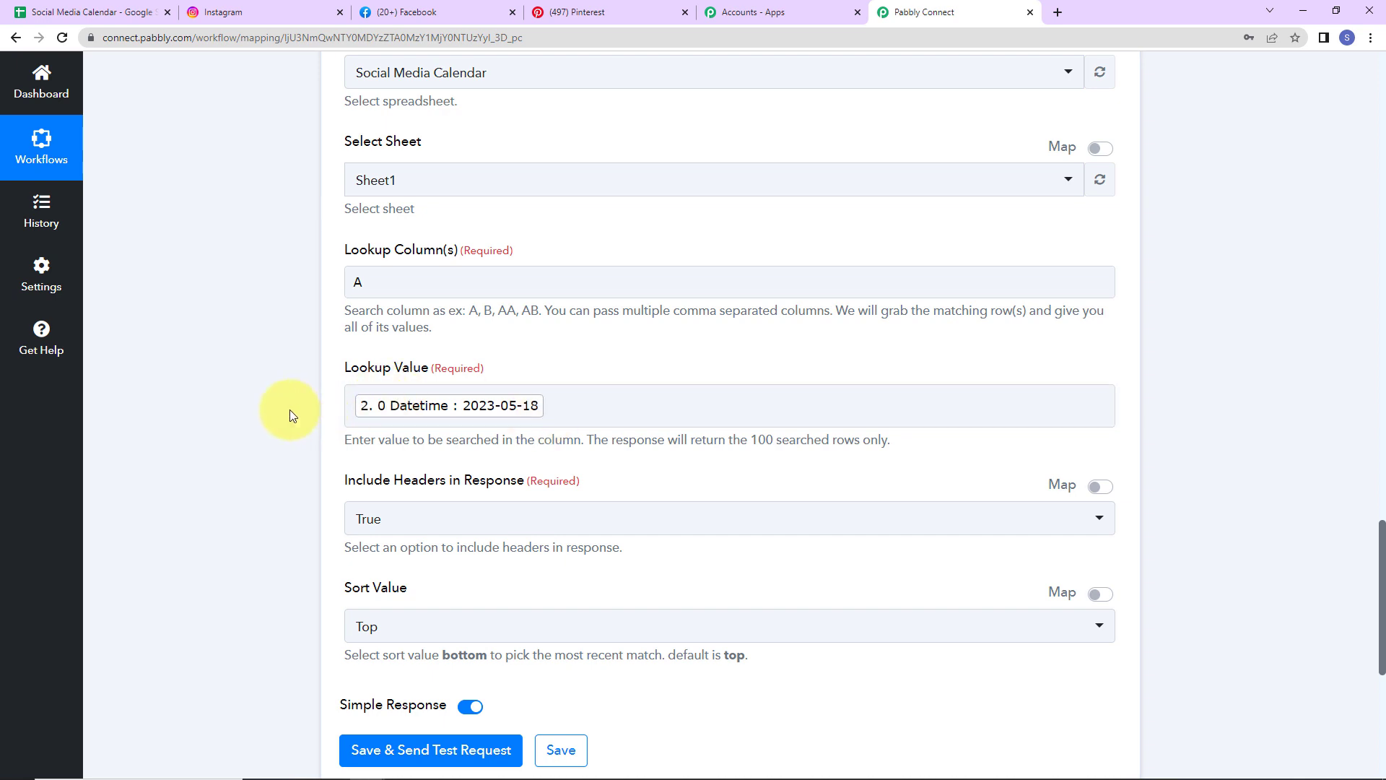
# - Keep headers in the response as True and the sort value as Top, and save the row lookup with a test request
pyautogui.scroll(-2, 288, 410)
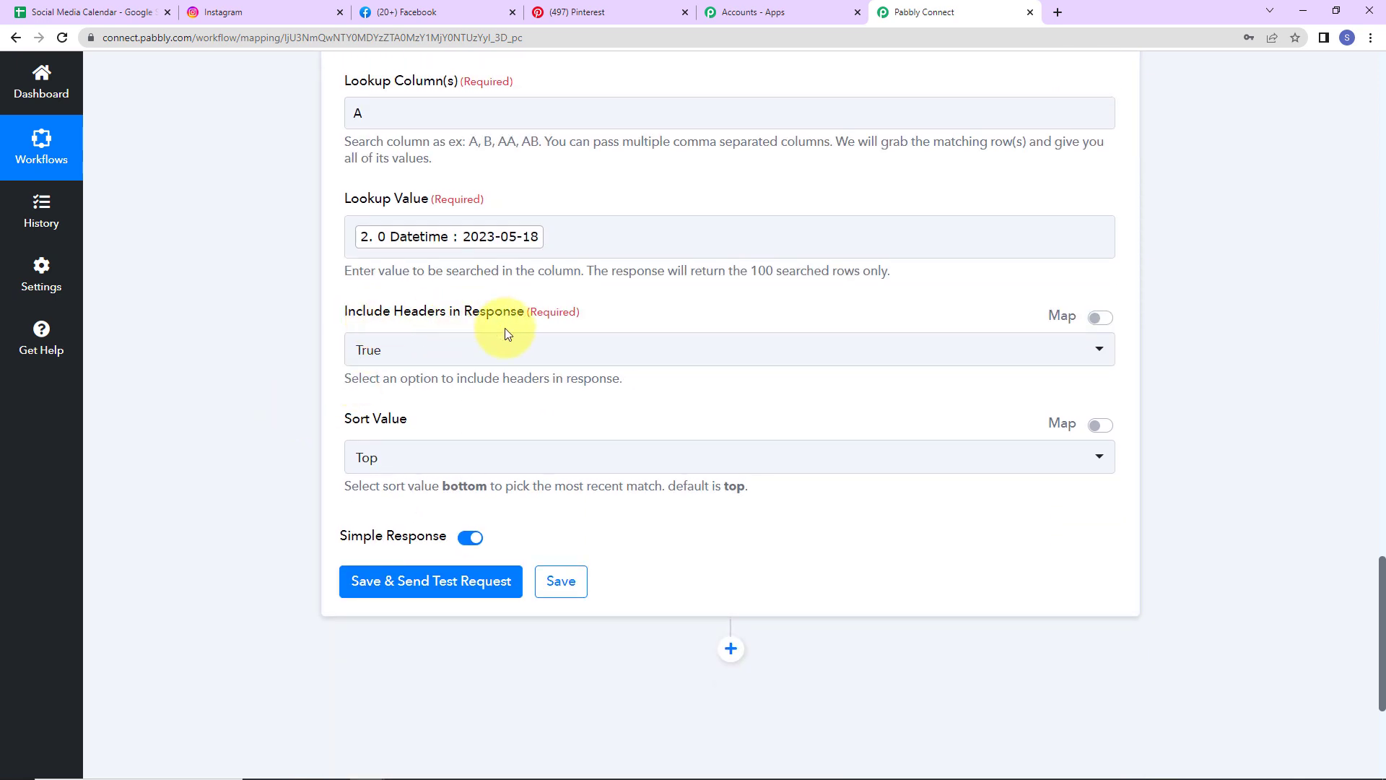
pyautogui.click(490, 351)
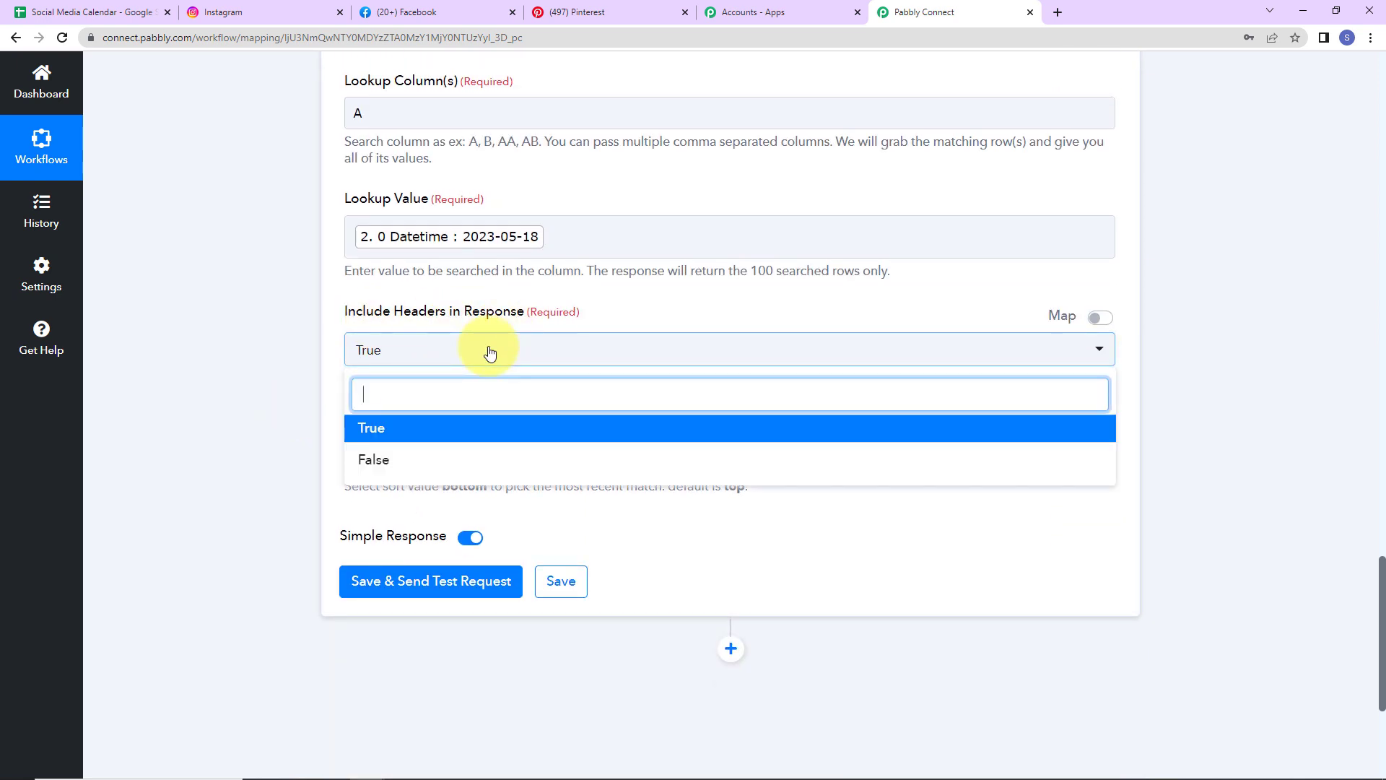
pyautogui.click(489, 351)
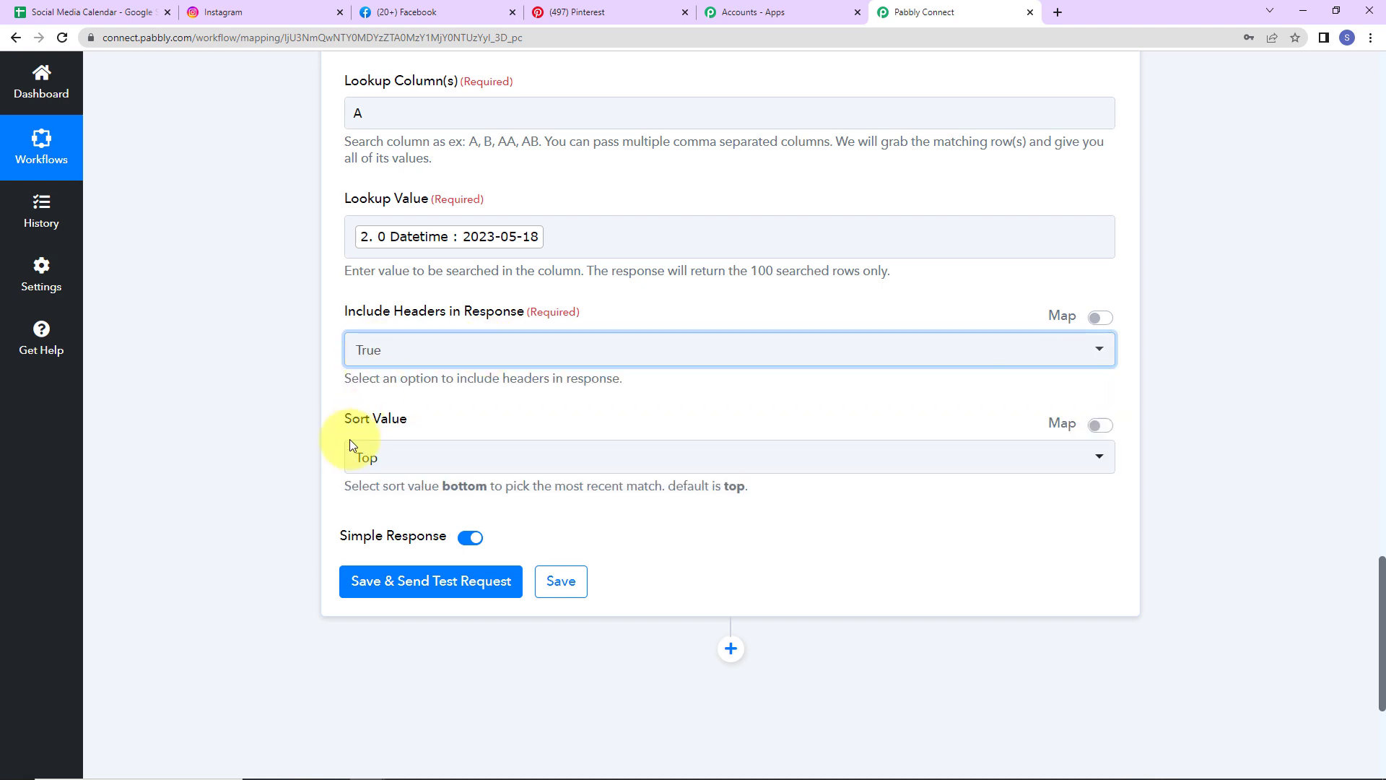
pyautogui.click(388, 468)
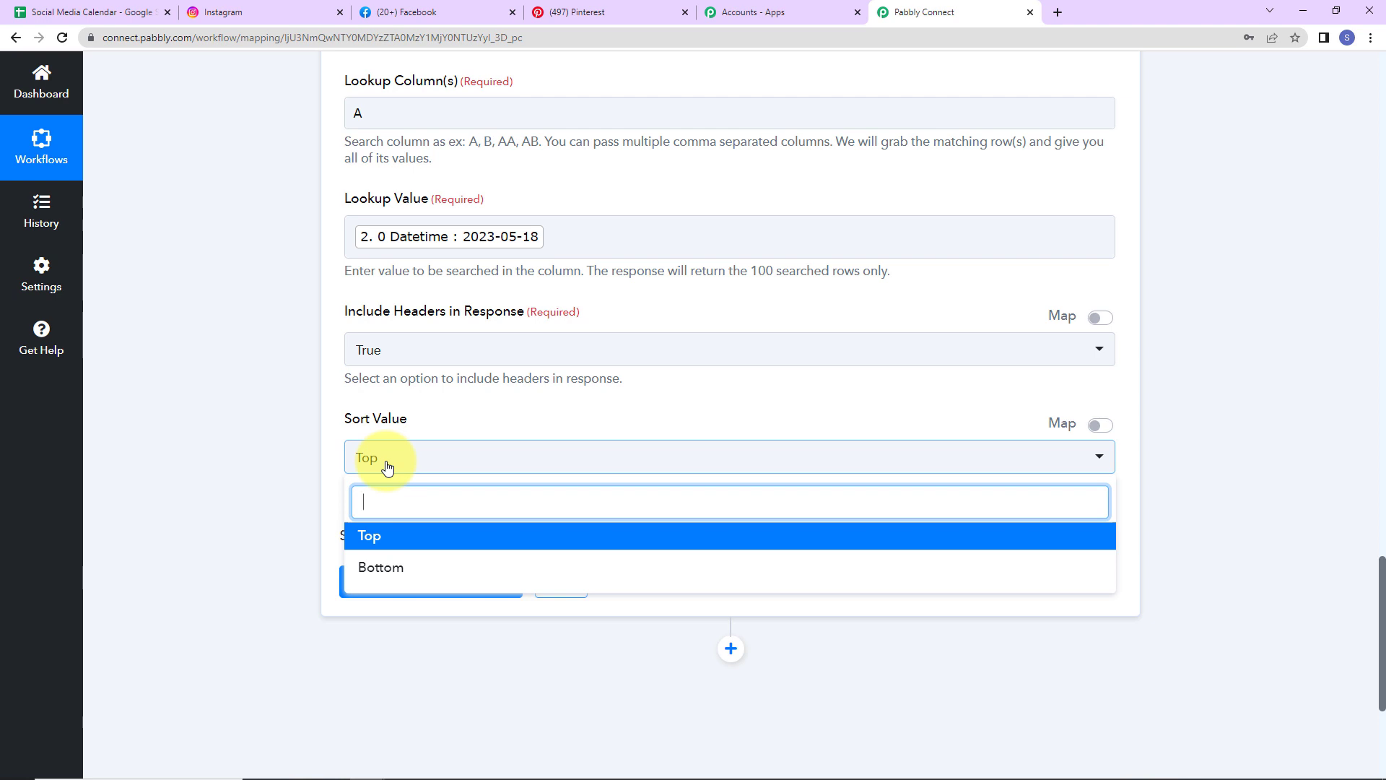
pyautogui.click(361, 538)
pyautogui.click(364, 581)
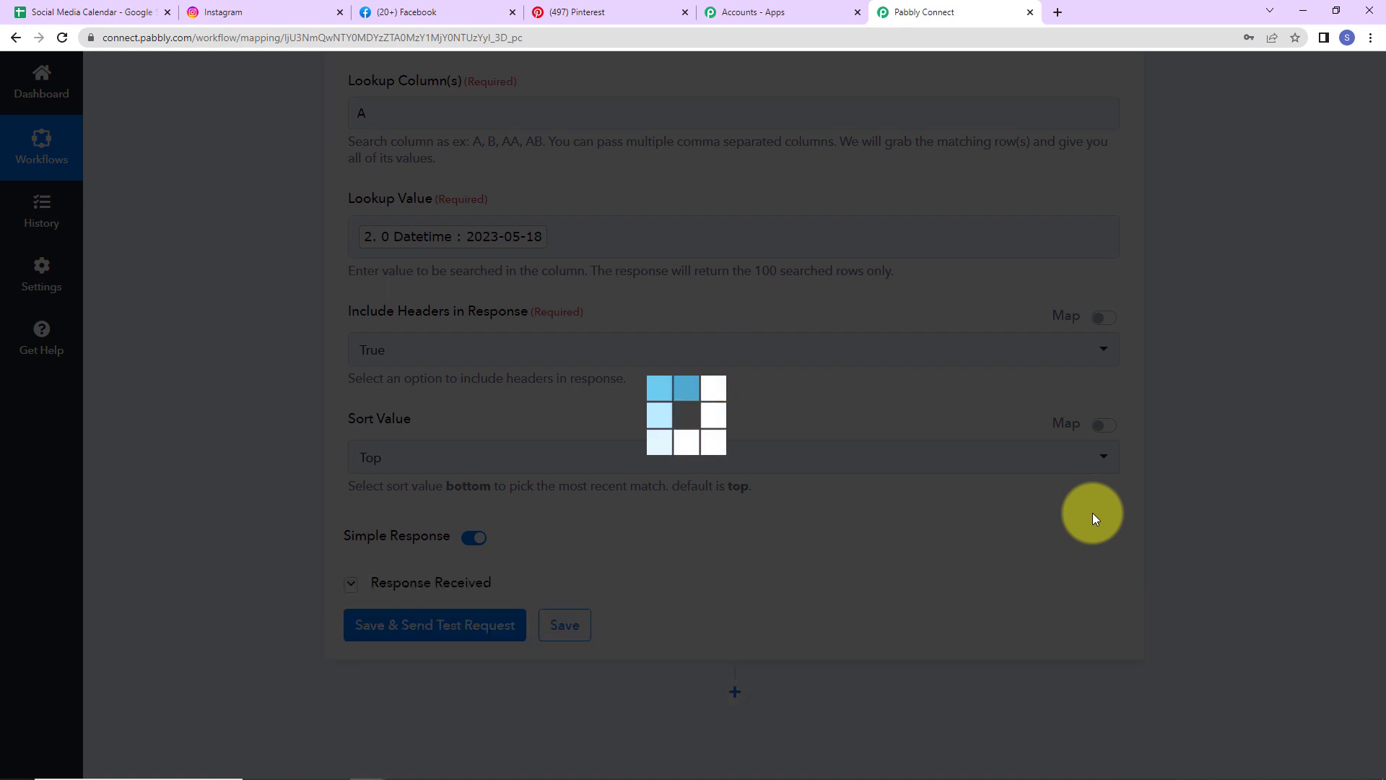
pyautogui.scroll(-5, 1225, 492)
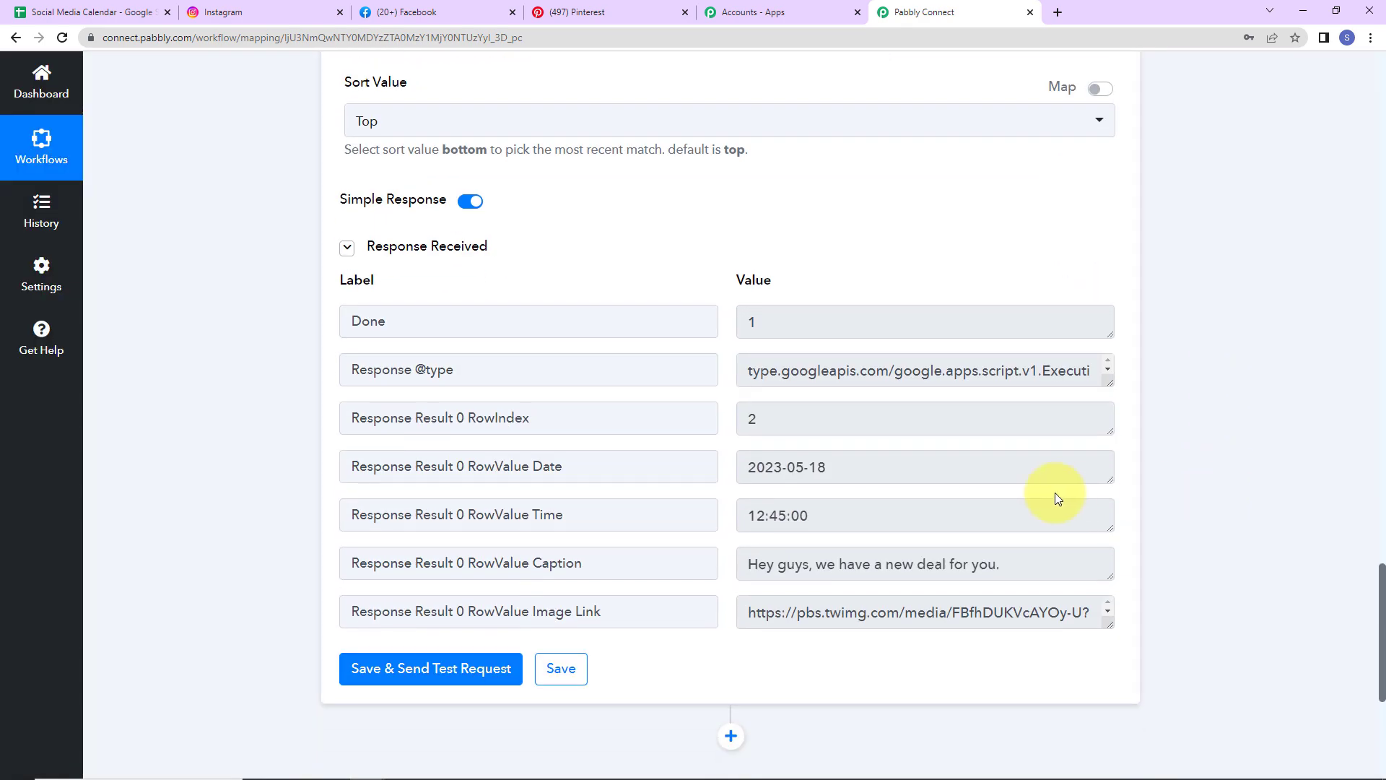
pyautogui.scroll(-3, 1055, 492)
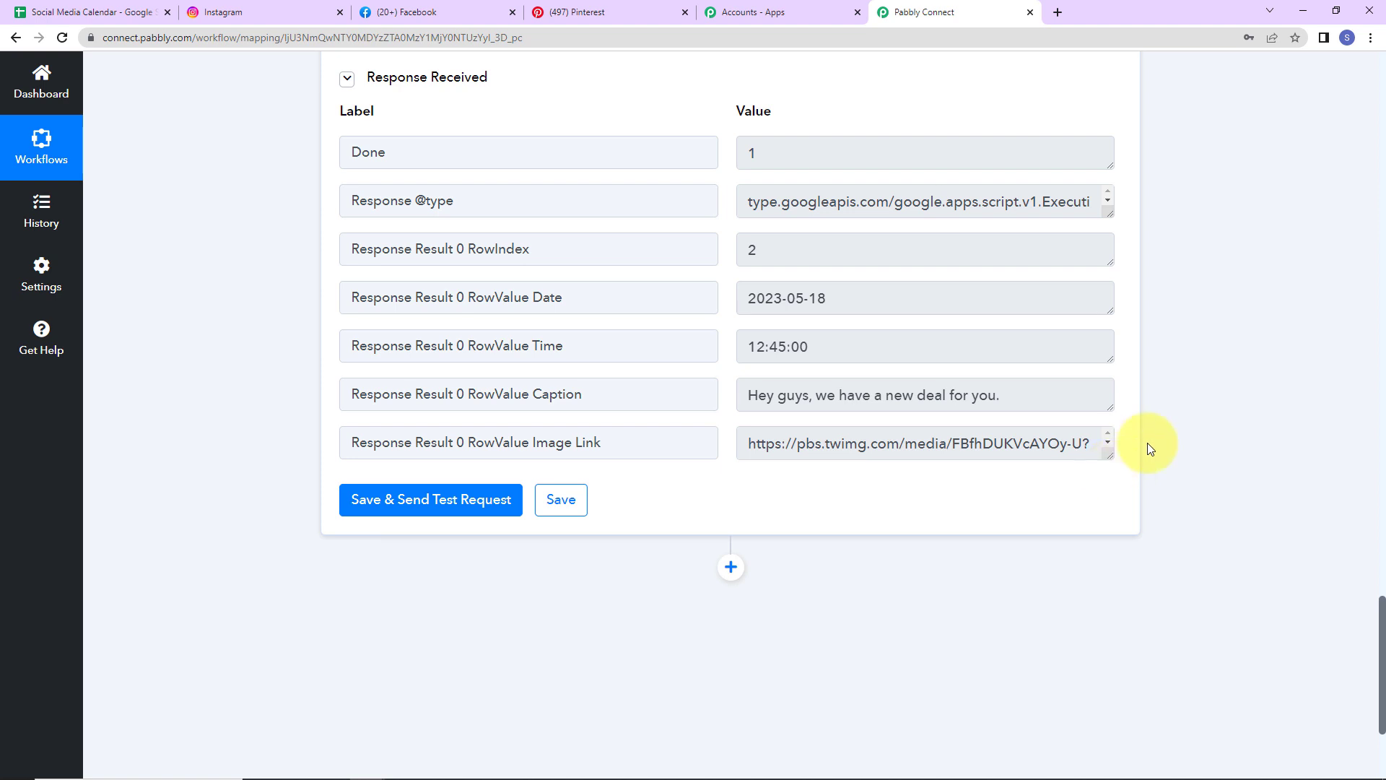
# - Add a Delay by Pabbly action after the Google Sheets lookup and set its delay type to Delay Until
pyautogui.scroll(-2, 1147, 444)
pyautogui.click(727, 400)
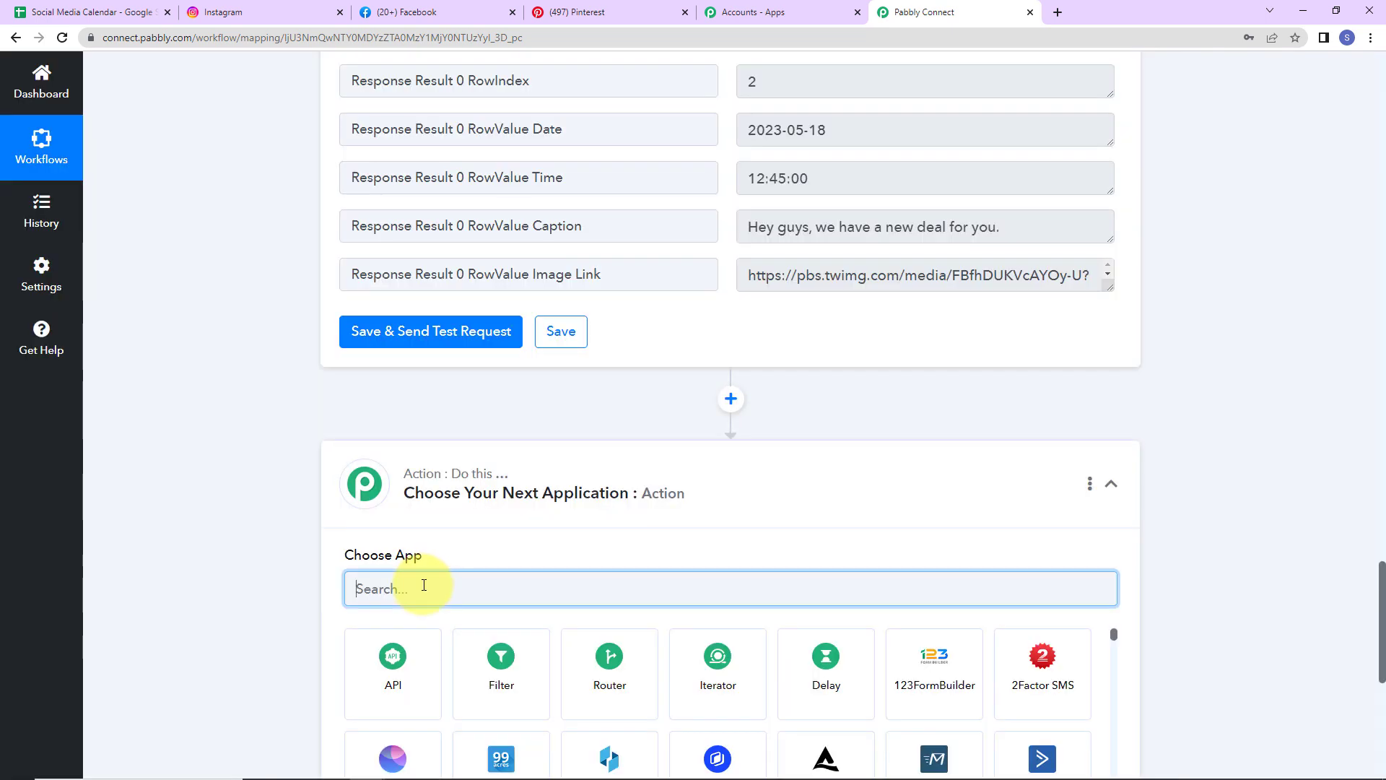
pyautogui.write('del')
pyautogui.click(410, 660)
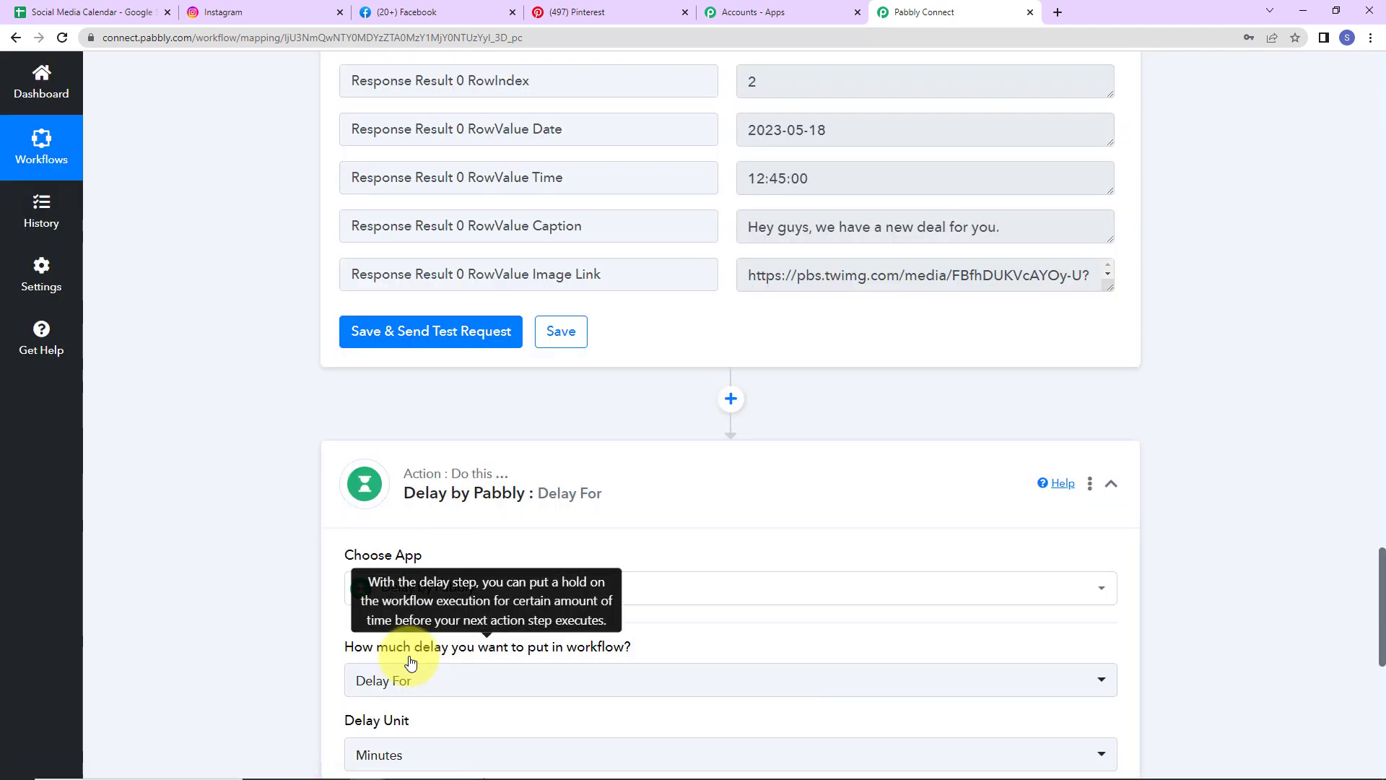
pyautogui.scroll(-3, 925, 542)
pyautogui.click(461, 514)
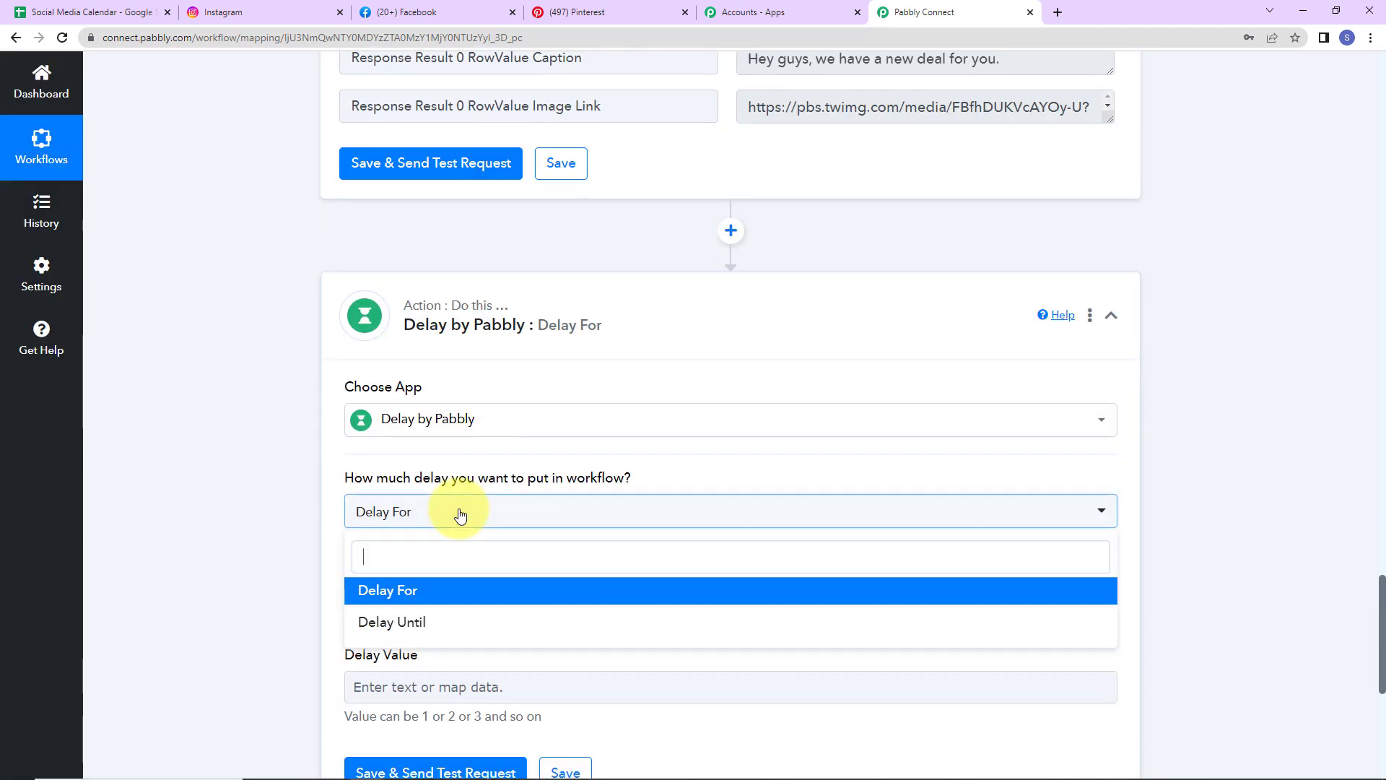
pyautogui.click(390, 621)
pyautogui.scroll(-3, 418, 433)
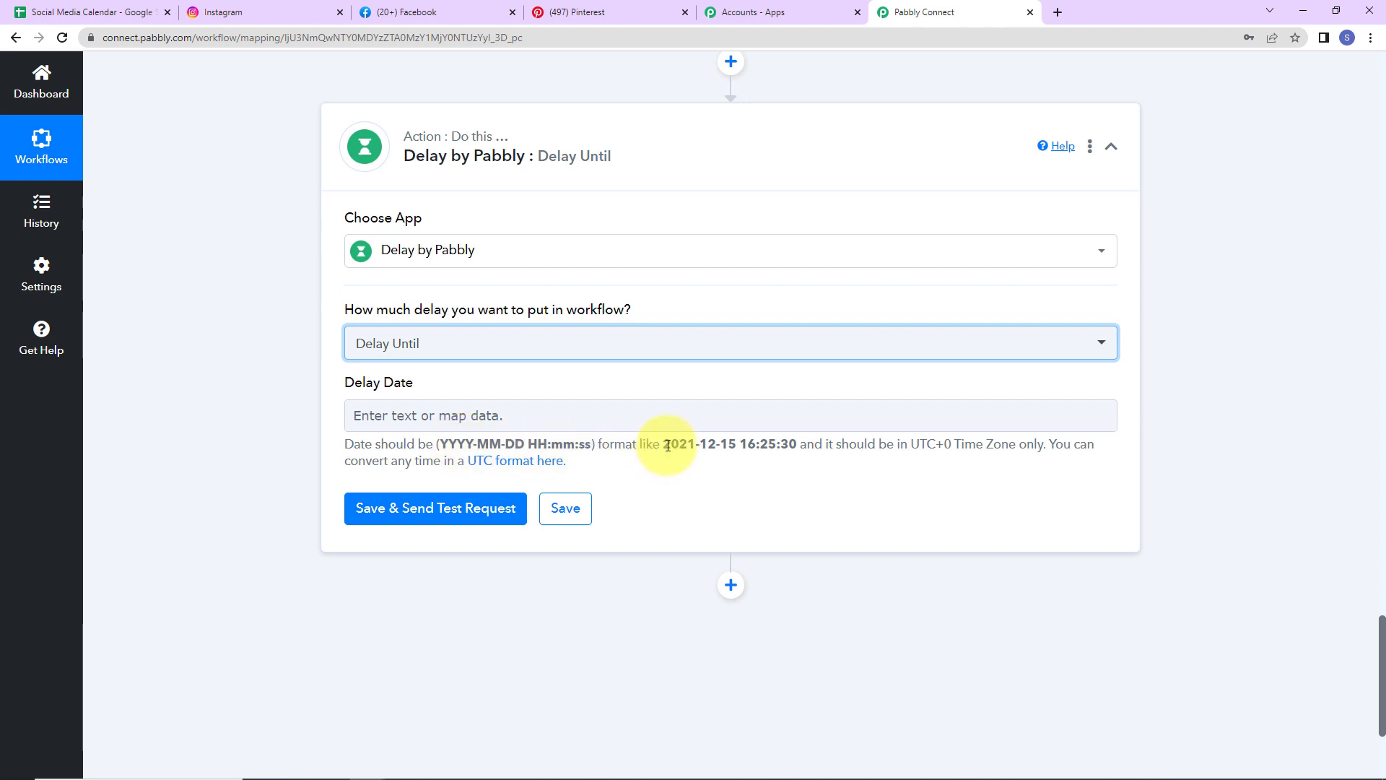
# - Map the Delay Date to the Google Sheets row's Date and Time values, and save the delay with a test request
pyautogui.moveTo(664, 444)
pyautogui.mouseDown()
pyautogui.moveTo(796, 453)
pyautogui.moveTo(675, 453)
pyautogui.mouseUp()
pyautogui.click(439, 409)
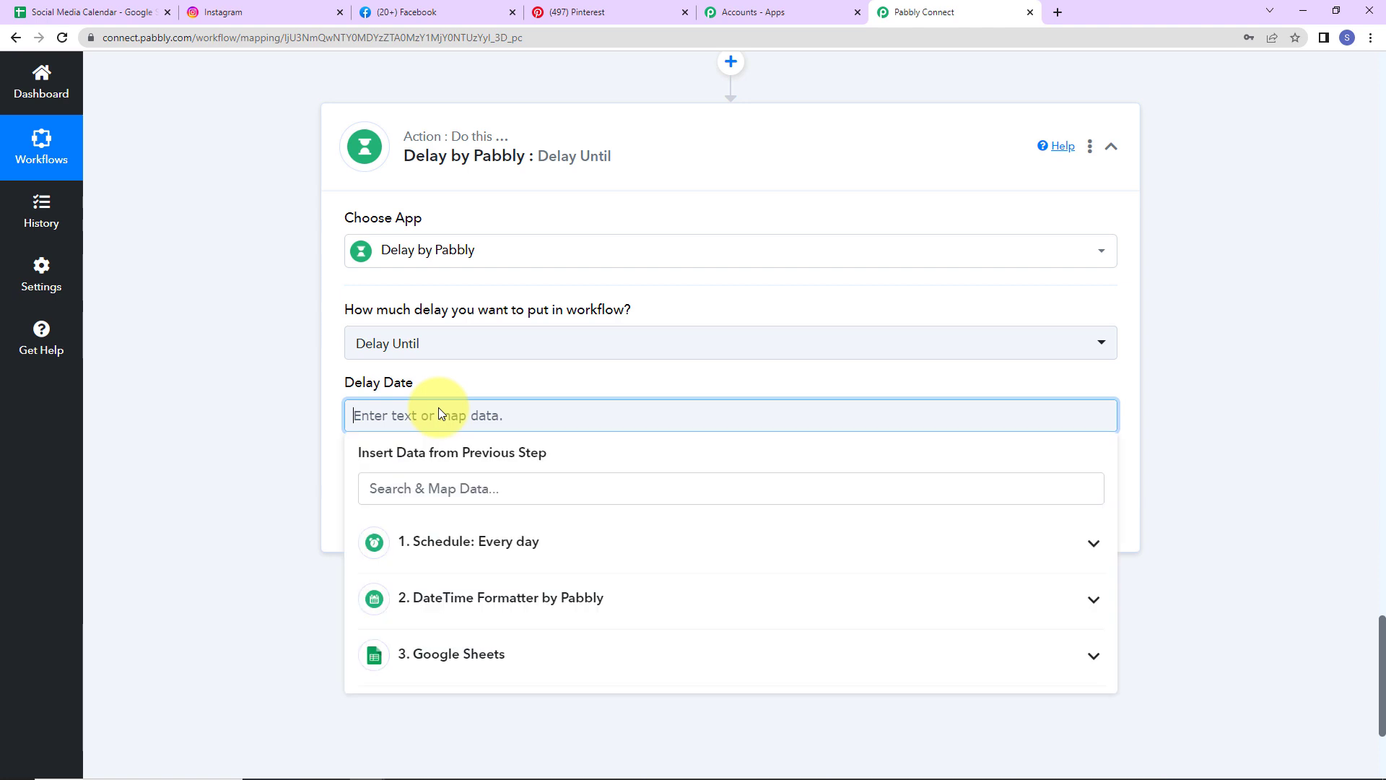
pyautogui.click(450, 655)
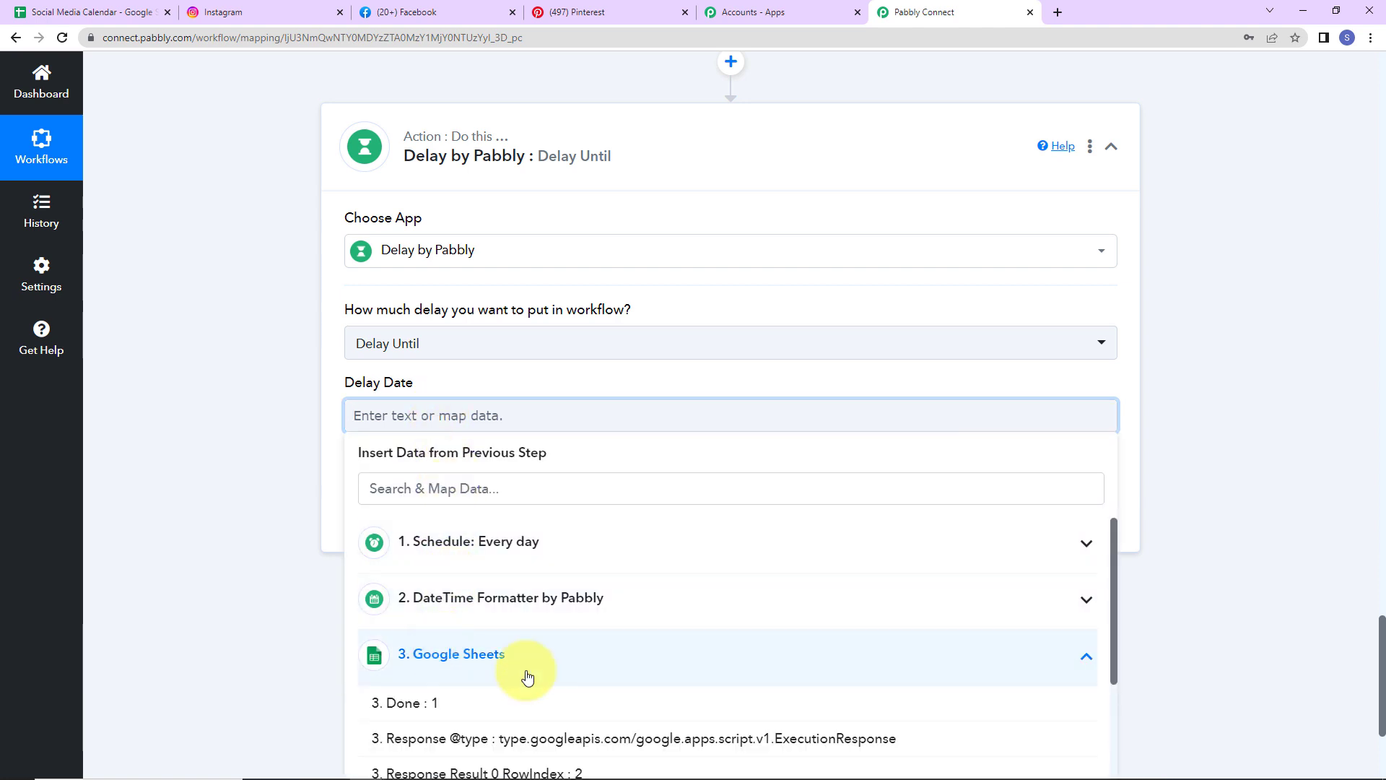
pyautogui.scroll(-2, 703, 653)
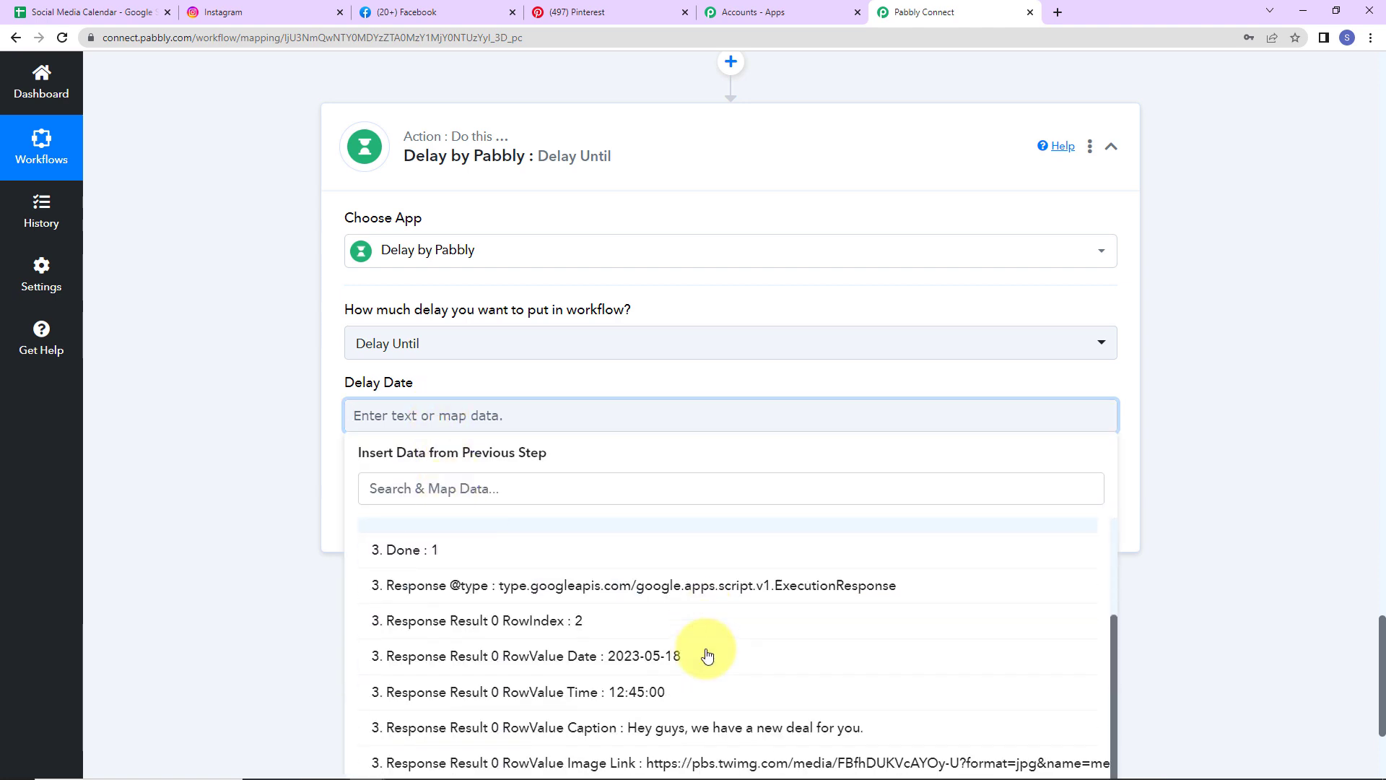
pyautogui.click(497, 658)
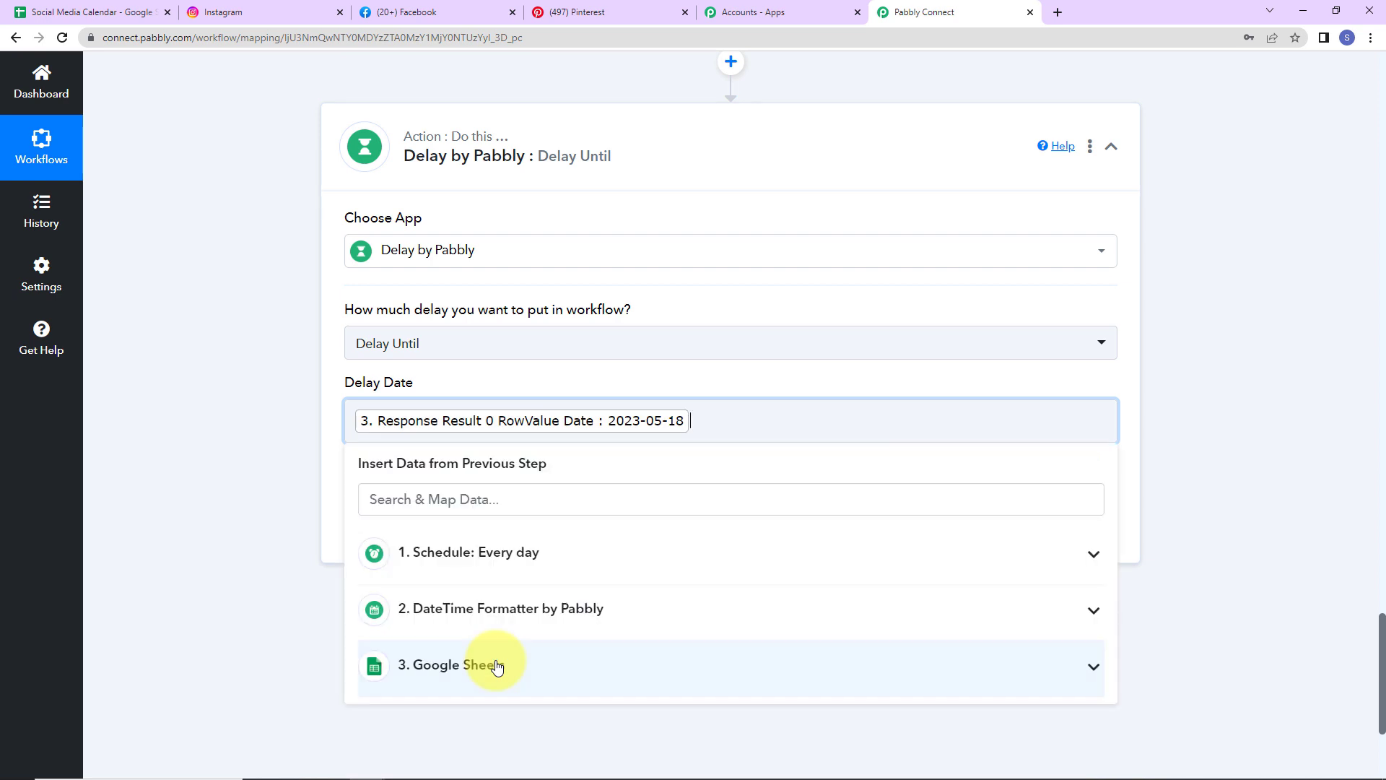
pyautogui.click(648, 672)
pyautogui.scroll(-2, 650, 675)
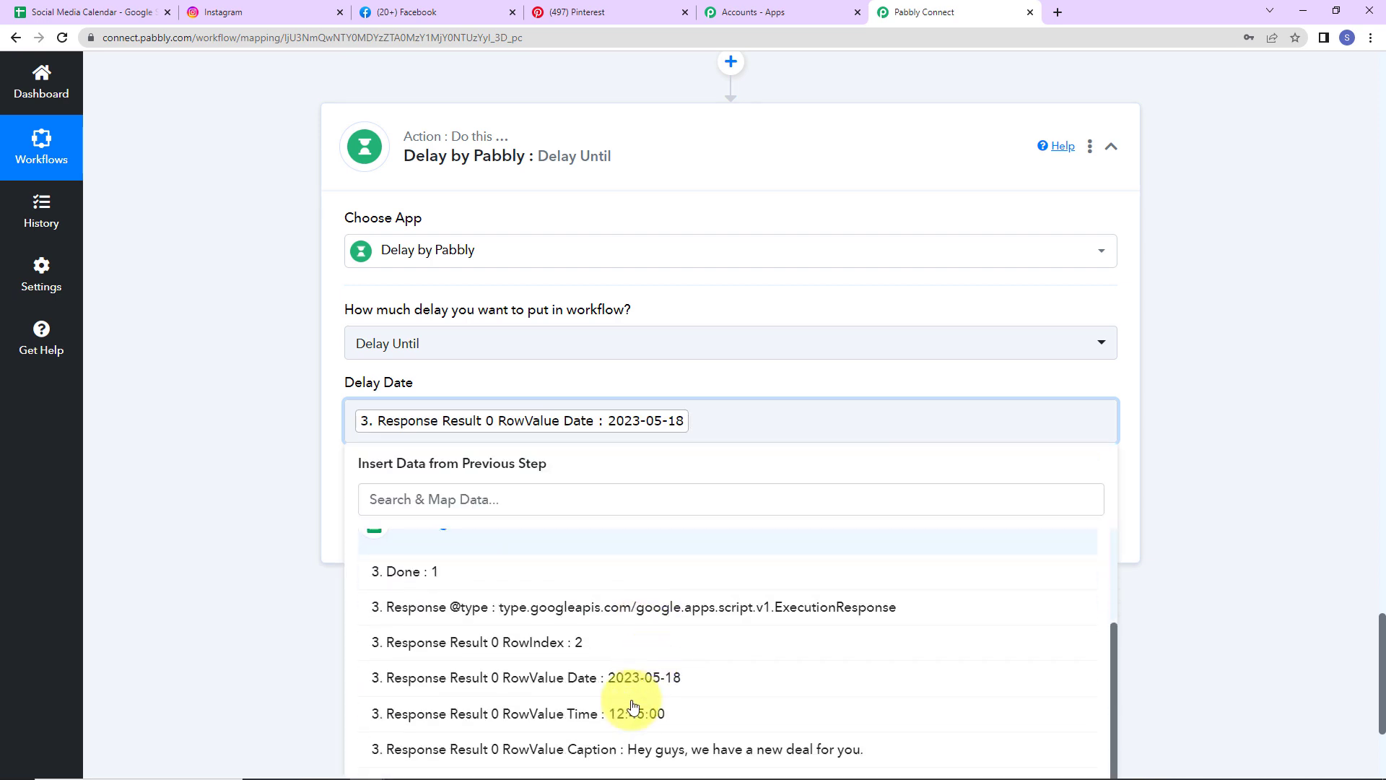
pyautogui.click(610, 713)
pyautogui.click(270, 491)
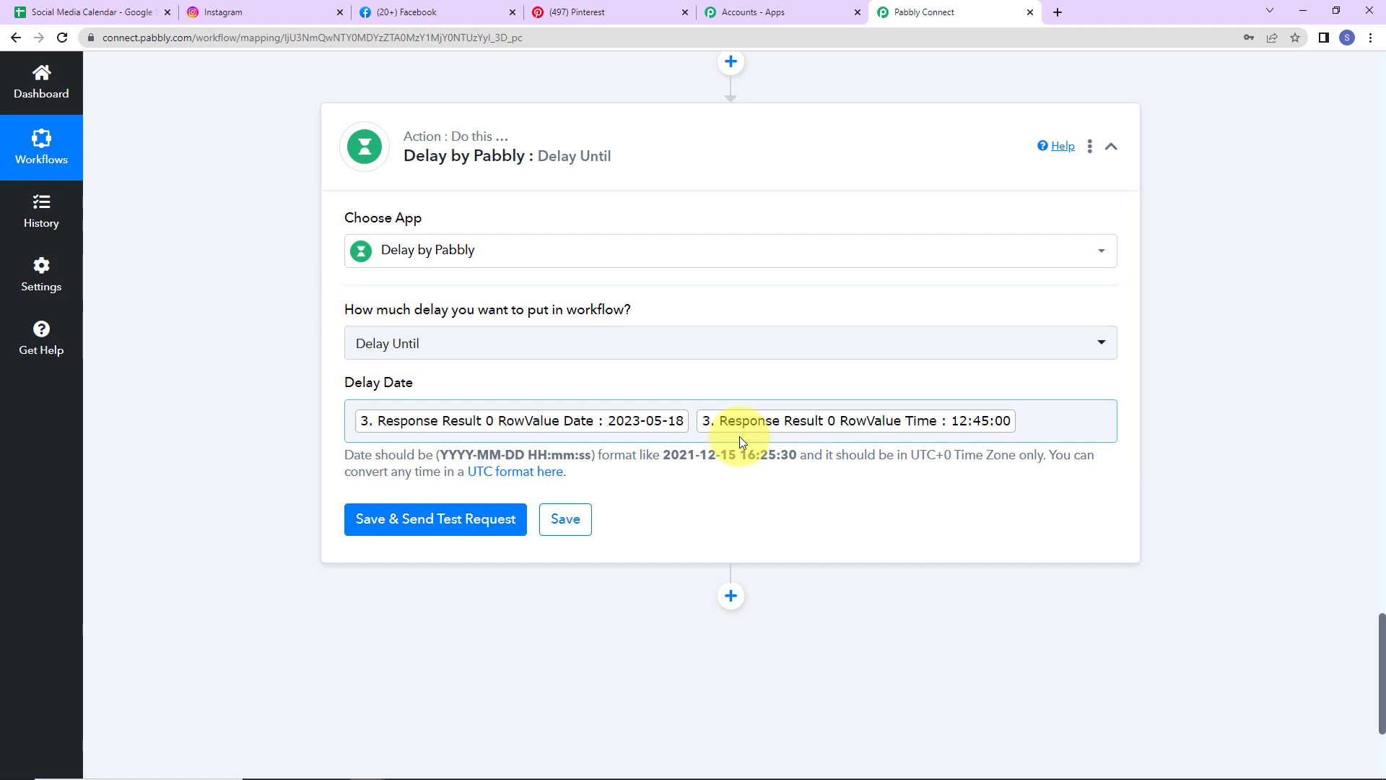
pyautogui.click(470, 530)
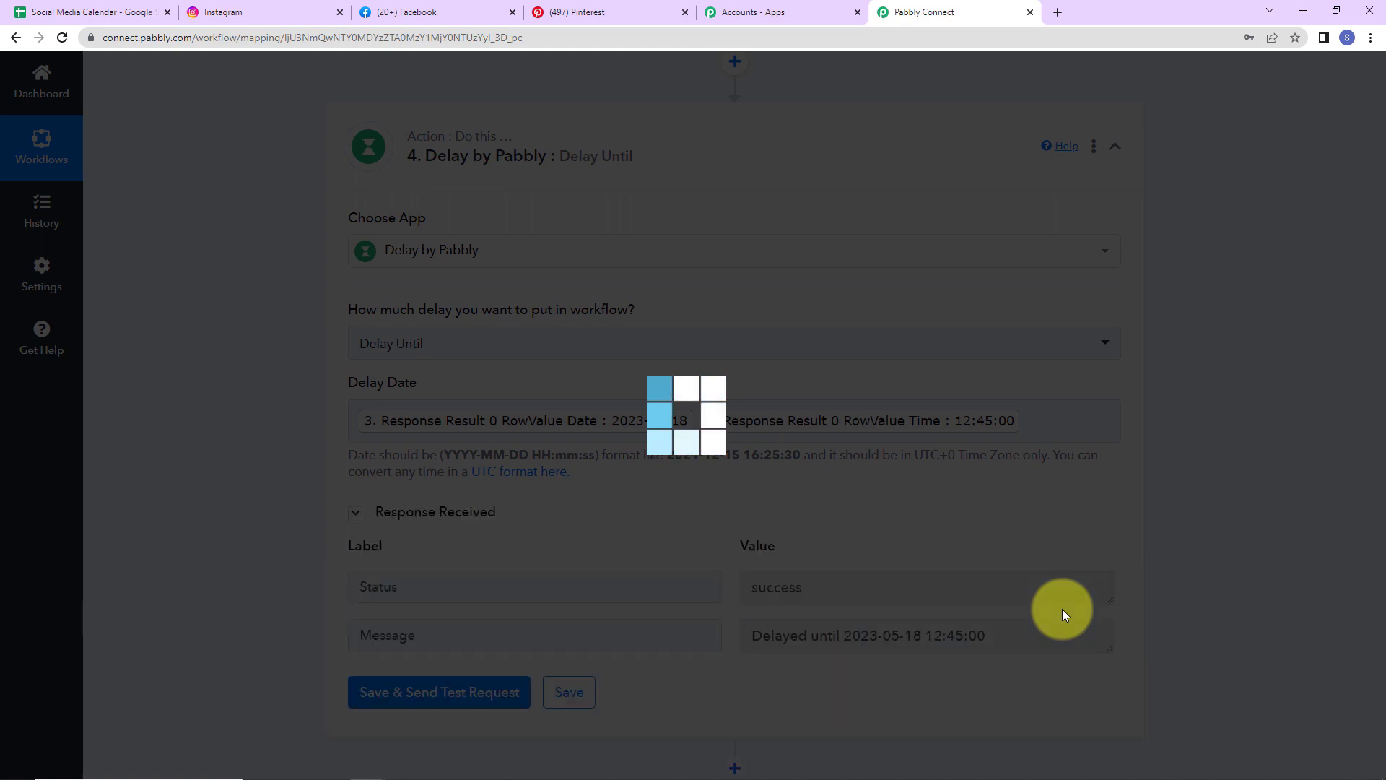
pyautogui.scroll(-2, 1179, 589)
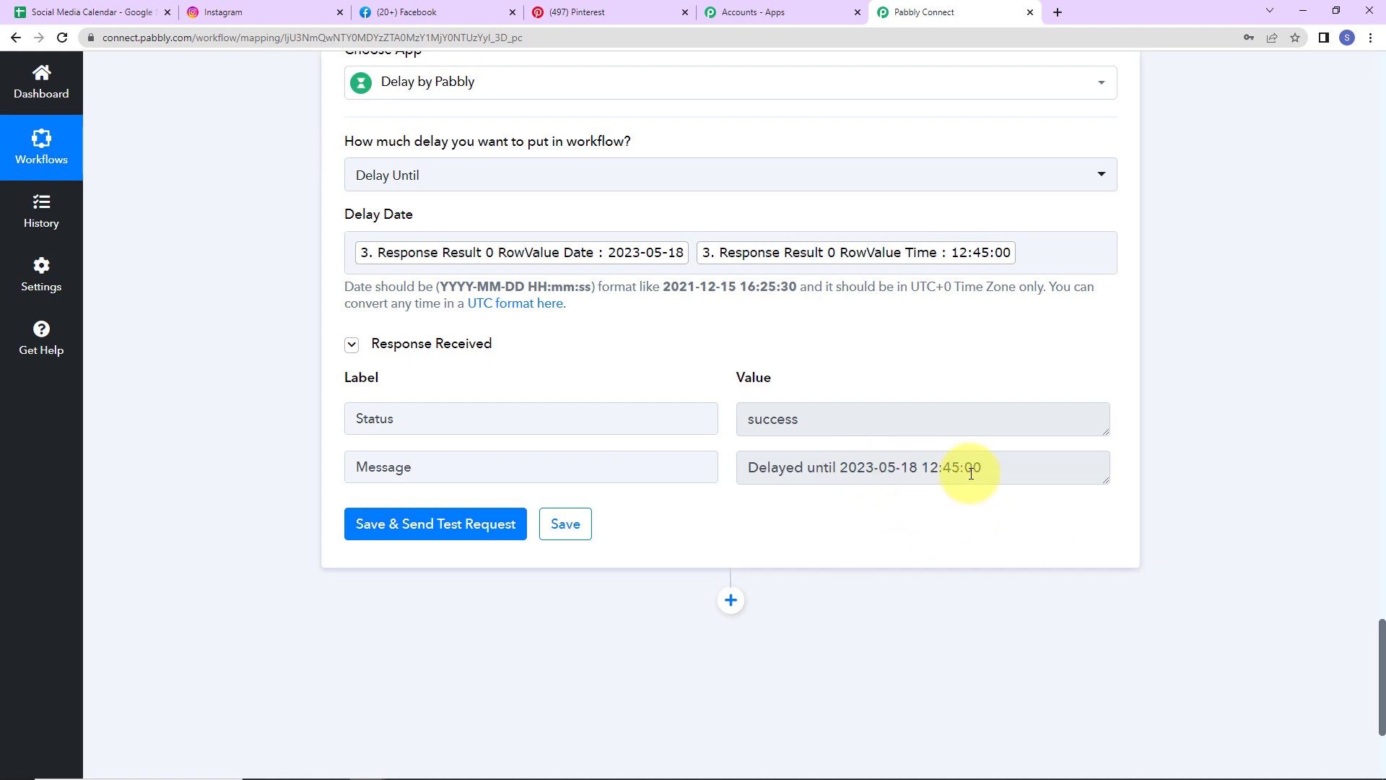
# - Compare the Date and Time columns in the Social Media Calendar sheet with the workflow's delay date
pyautogui.hotkey('ctrl', '1')
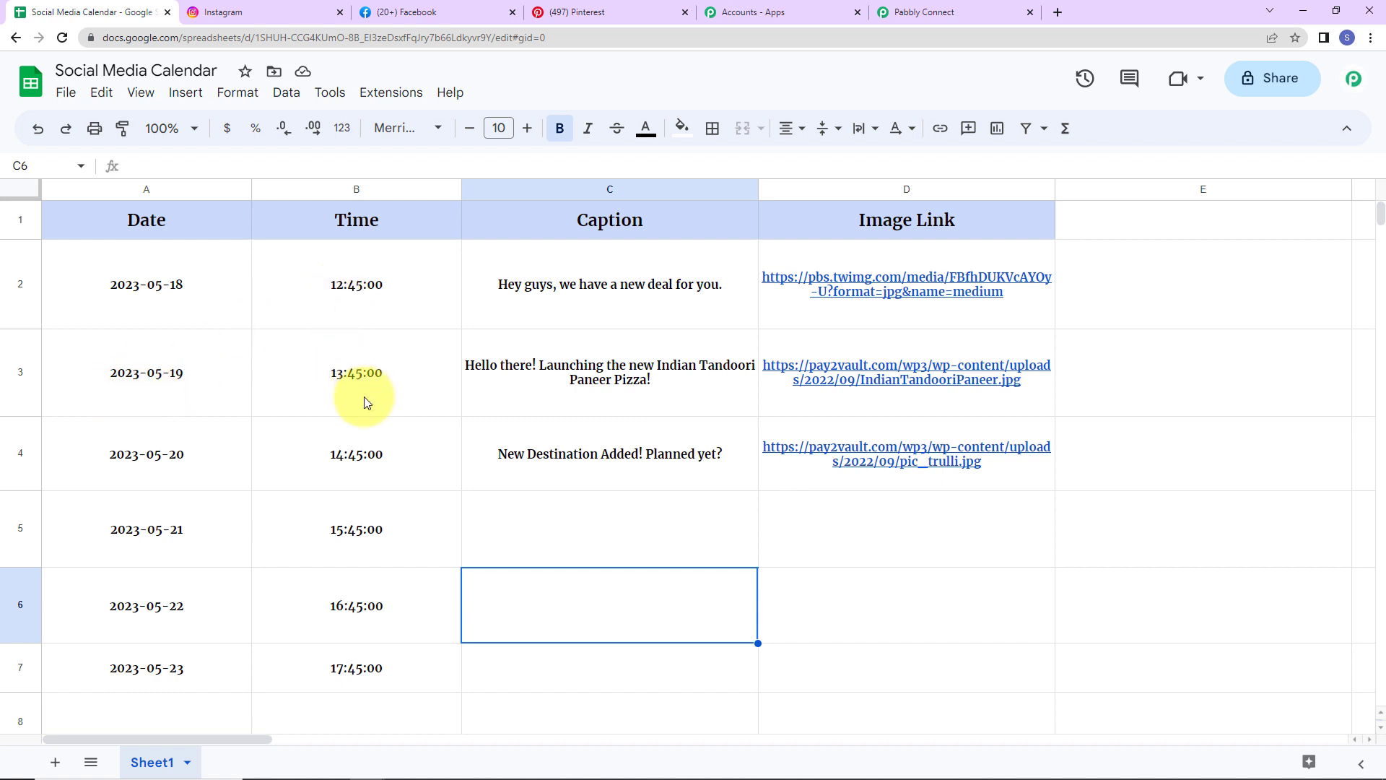
pyautogui.click(920, 16)
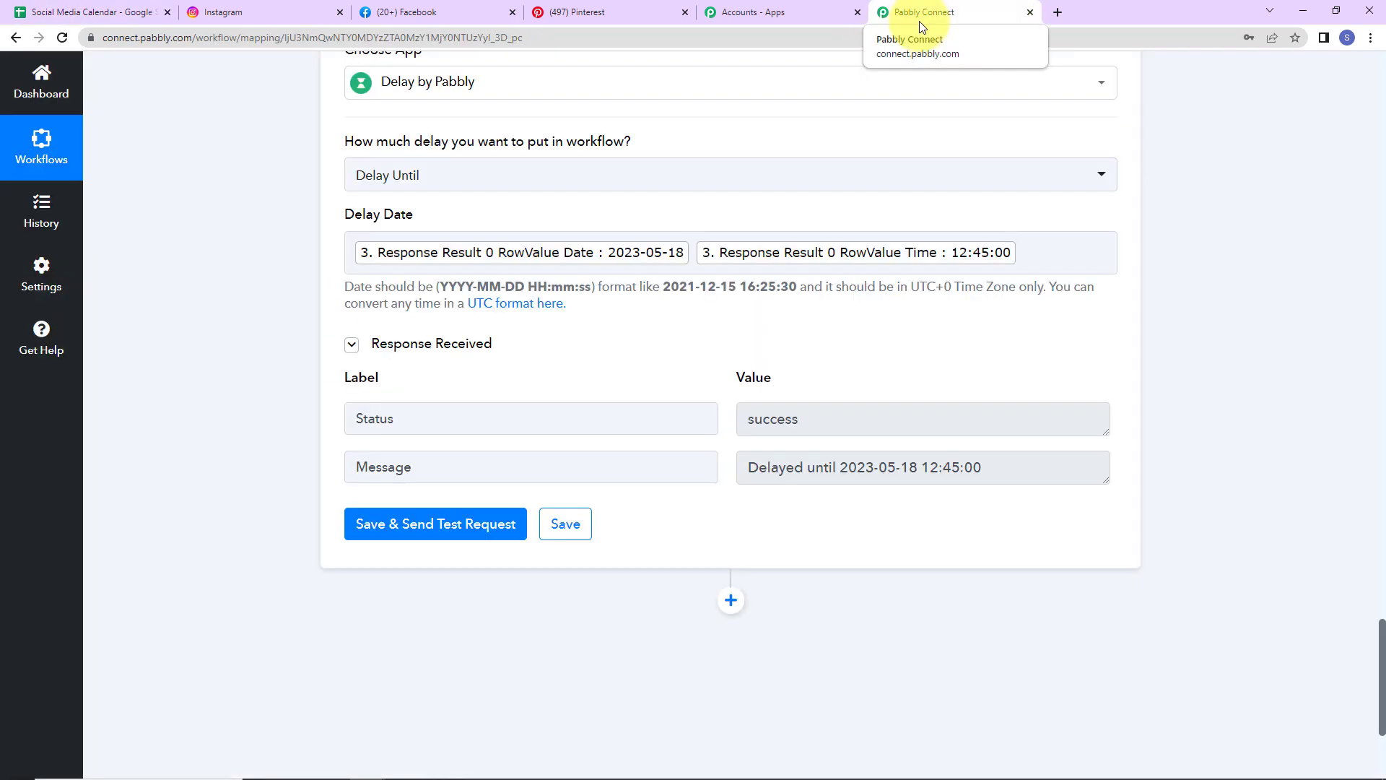
pyautogui.click(61, 16)
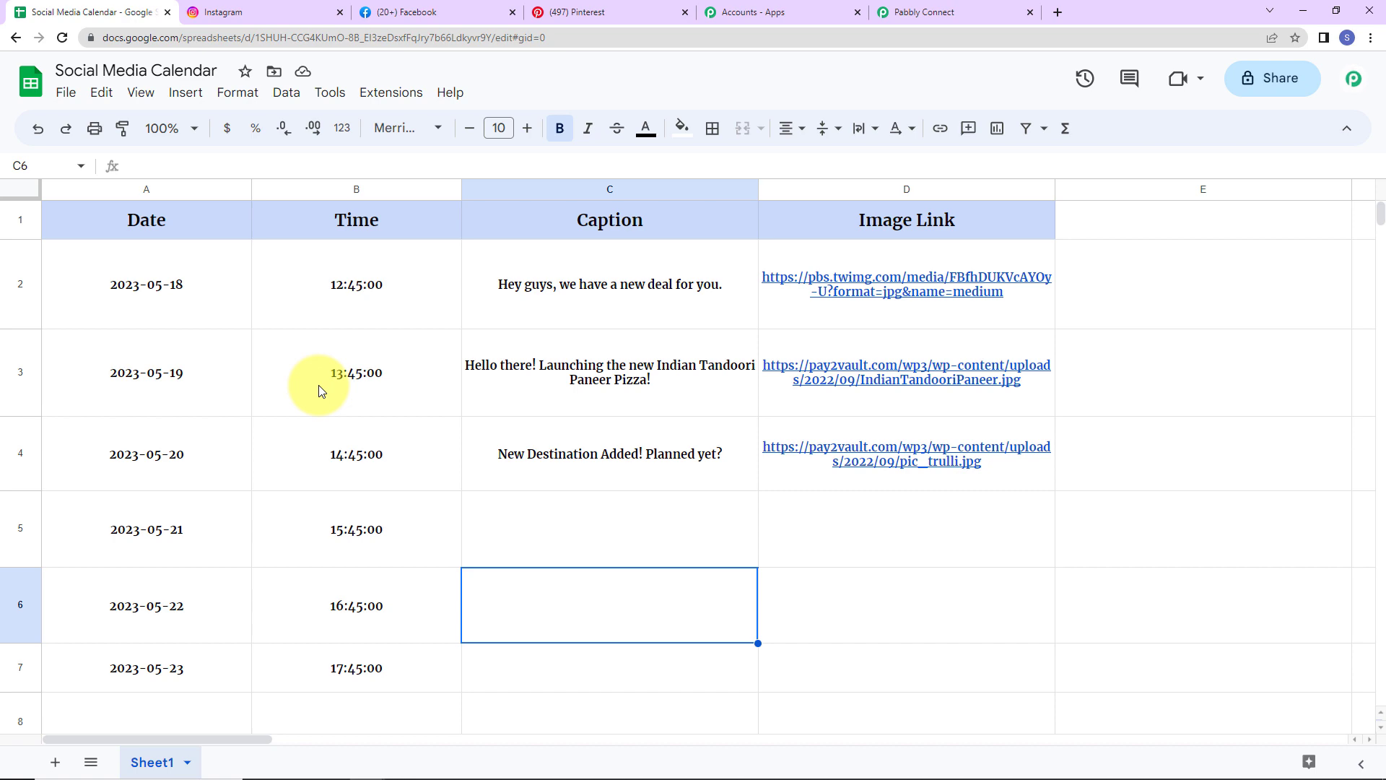
pyautogui.click(950, 13)
# - Add a Filter by Pabbly action after the delay step
pyautogui.scroll(-3, 730, 474)
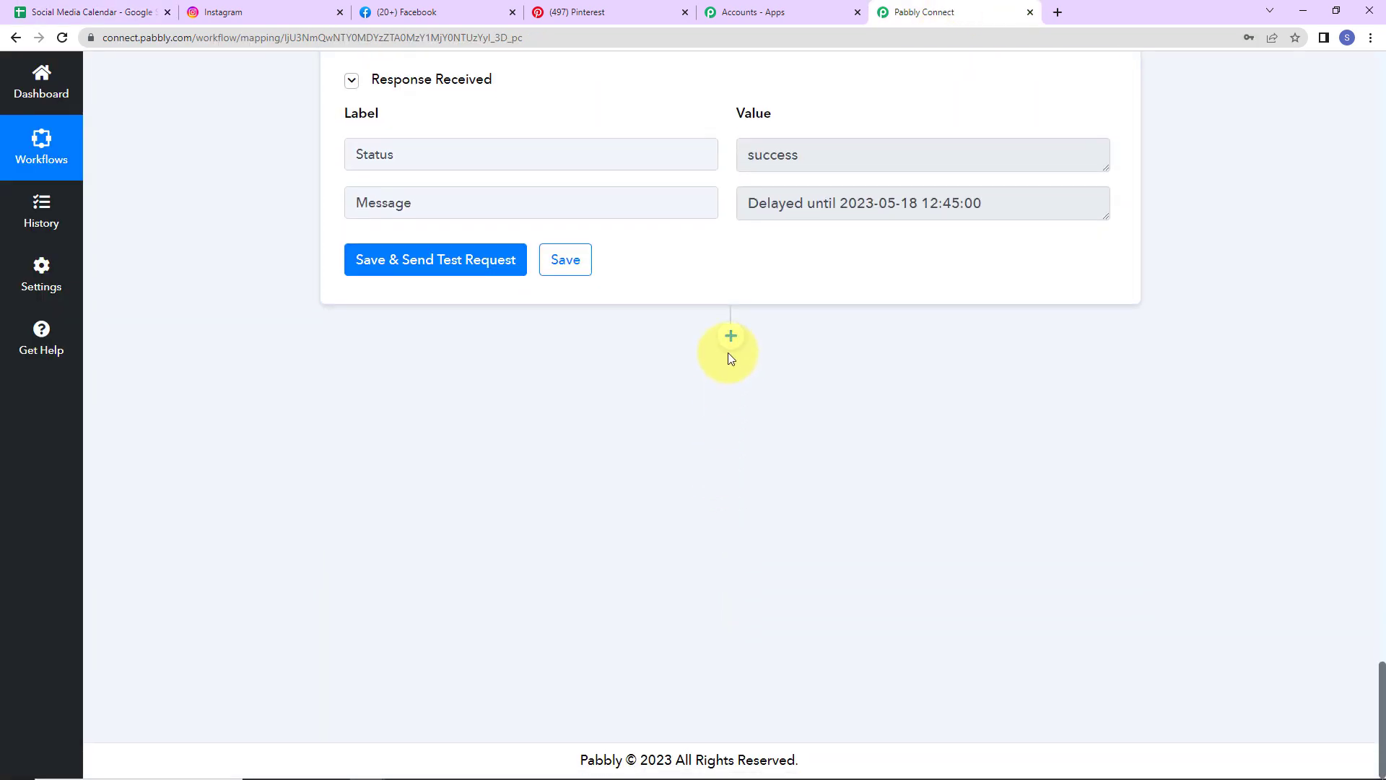
pyautogui.click(730, 336)
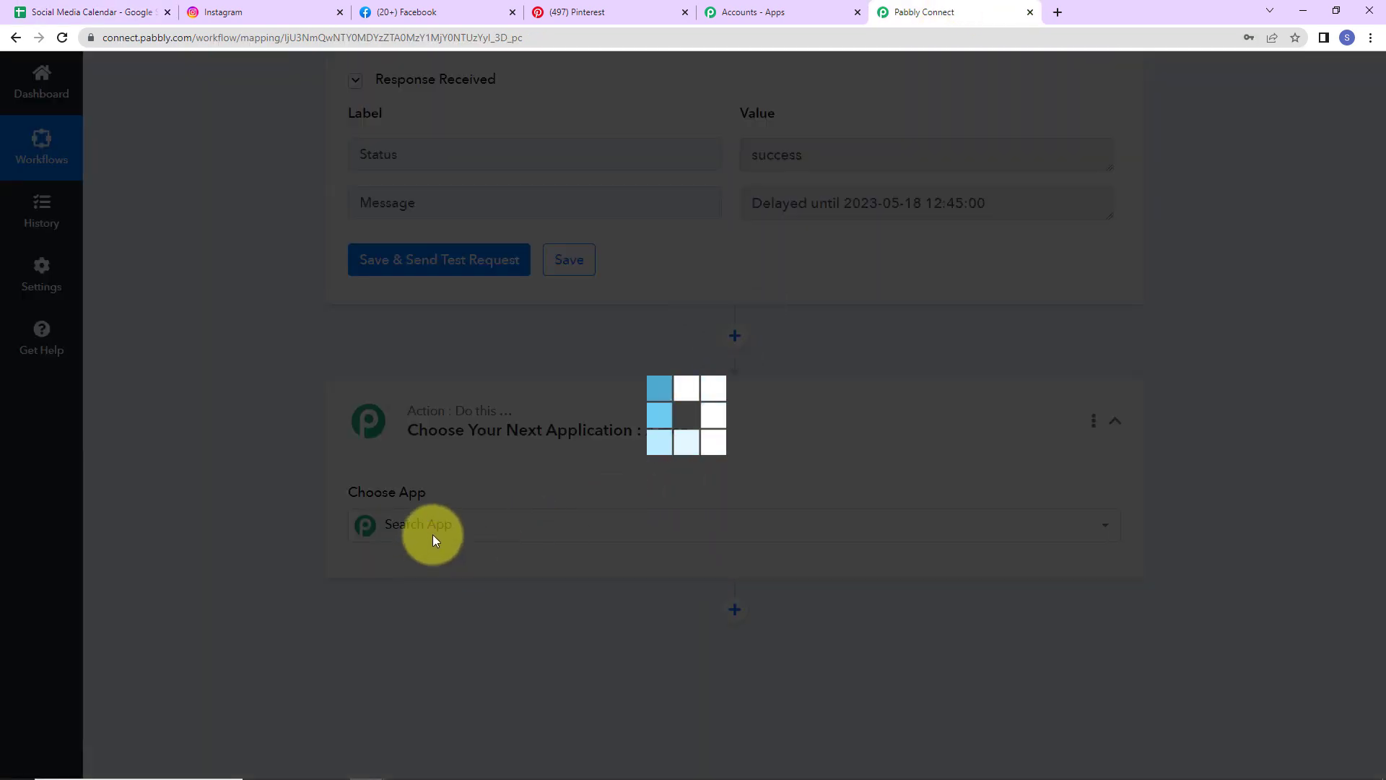
pyautogui.click(433, 532)
pyautogui.click(482, 606)
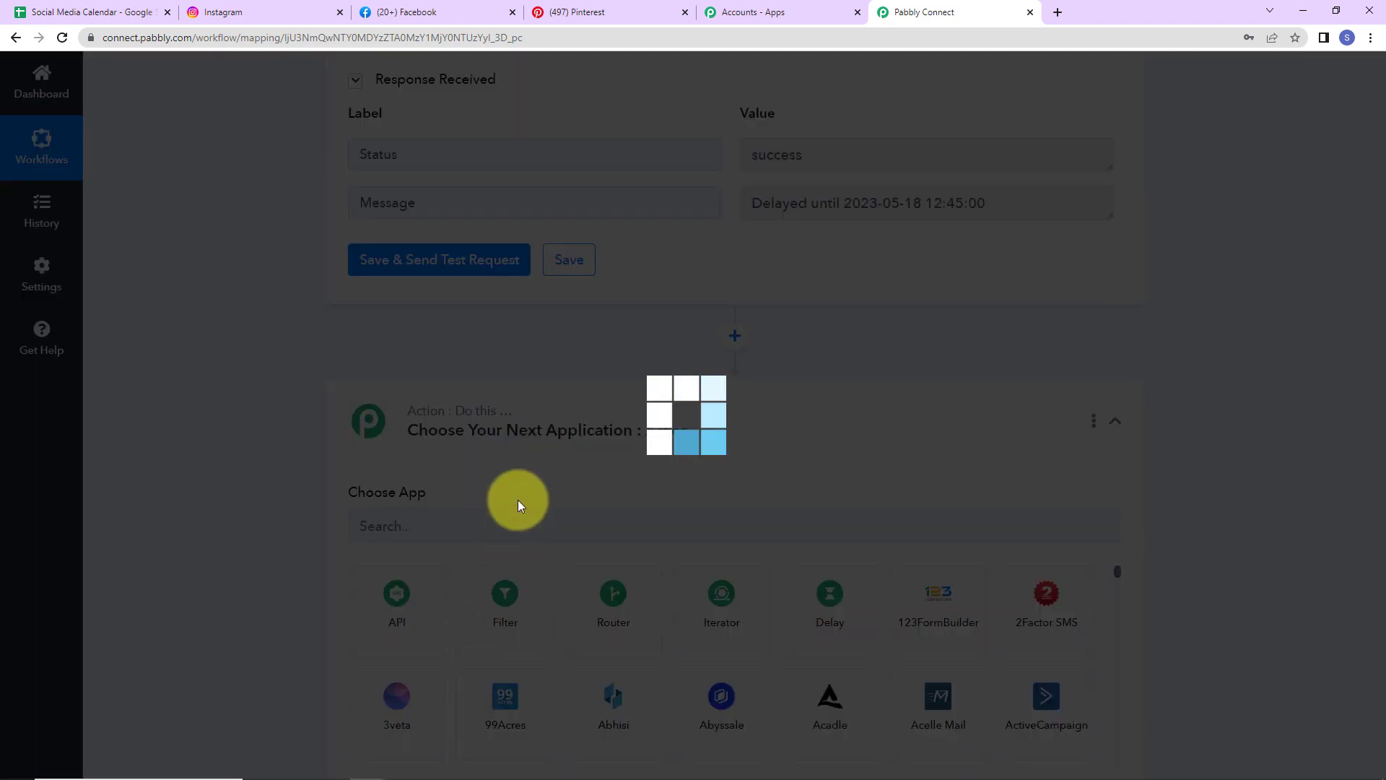
# - Set the filter condition so the Google Sheets row's Date value Exists, and save it with a test request
pyautogui.scroll(-5, 518, 500)
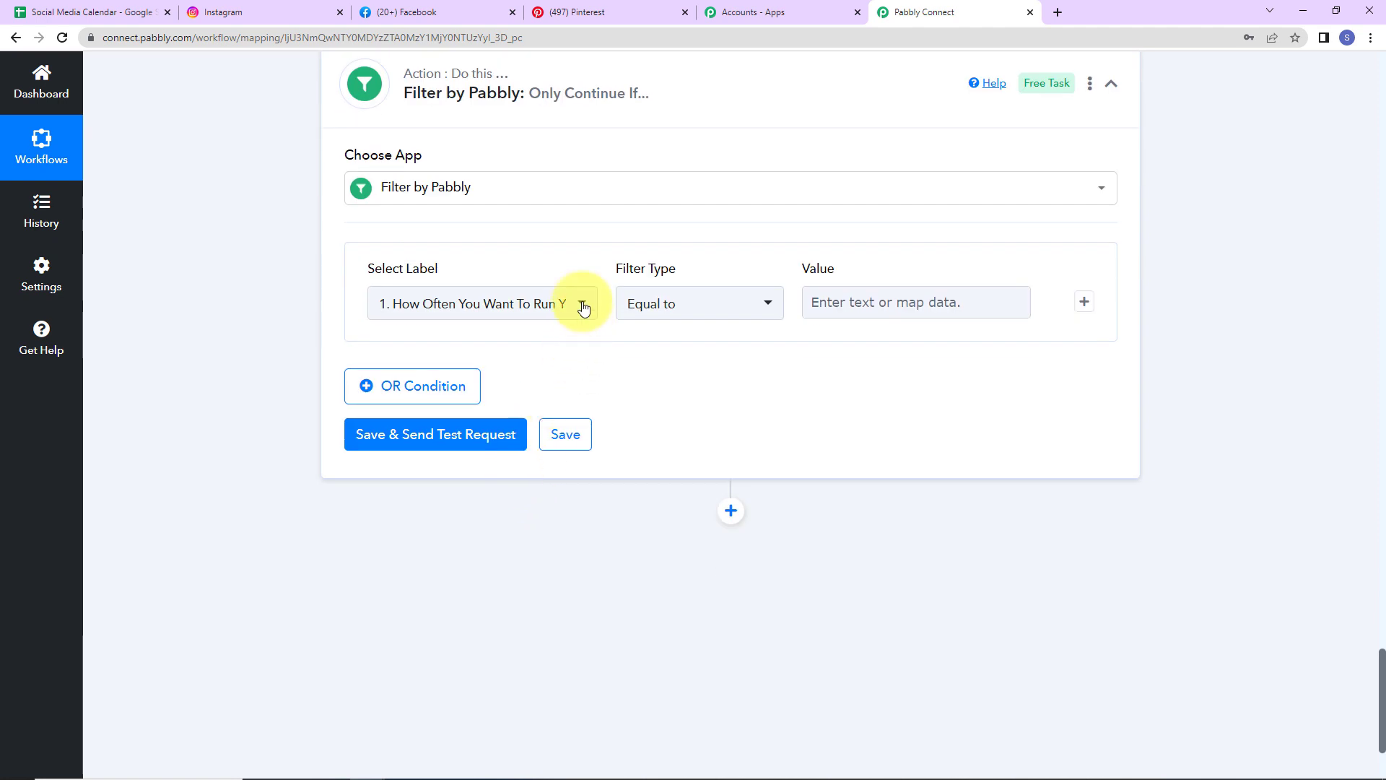
pyautogui.click(575, 303)
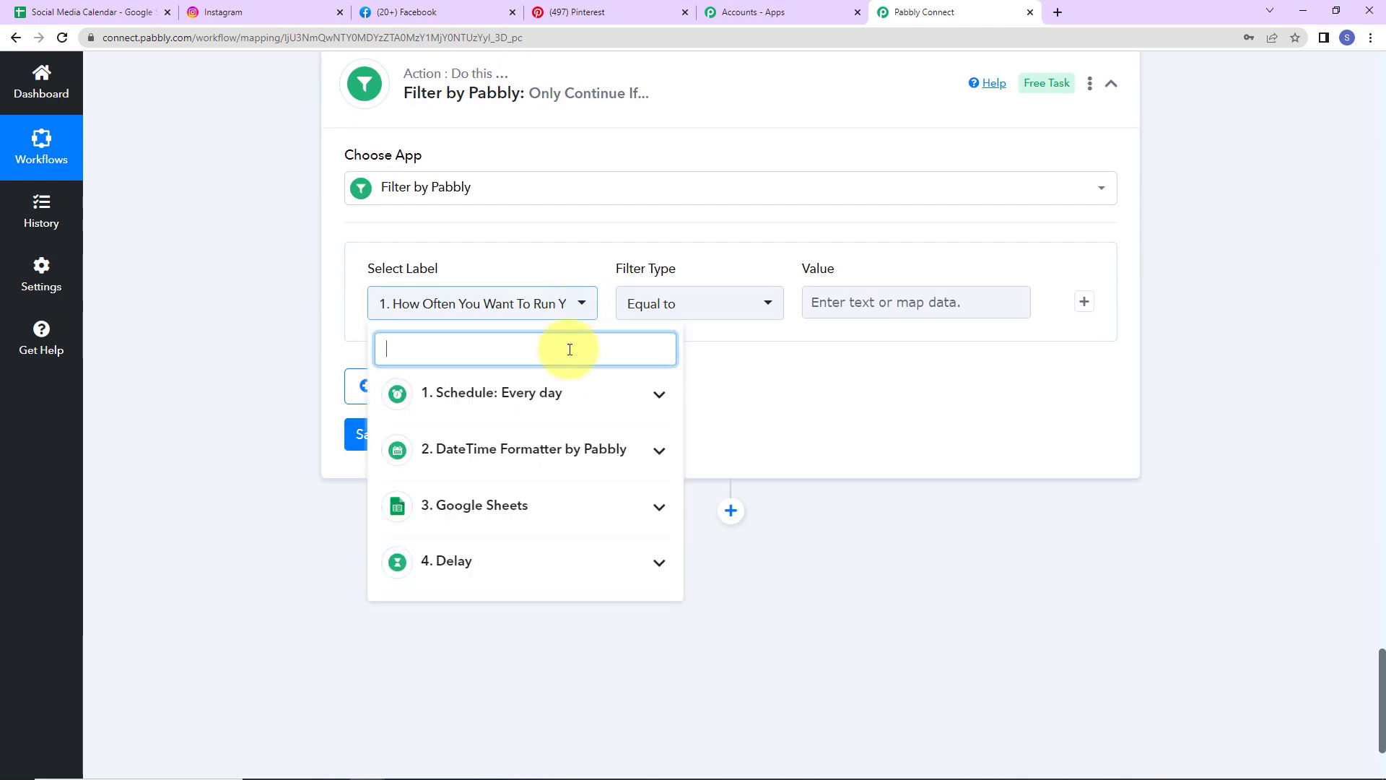
pyautogui.click(474, 514)
pyautogui.click(463, 716)
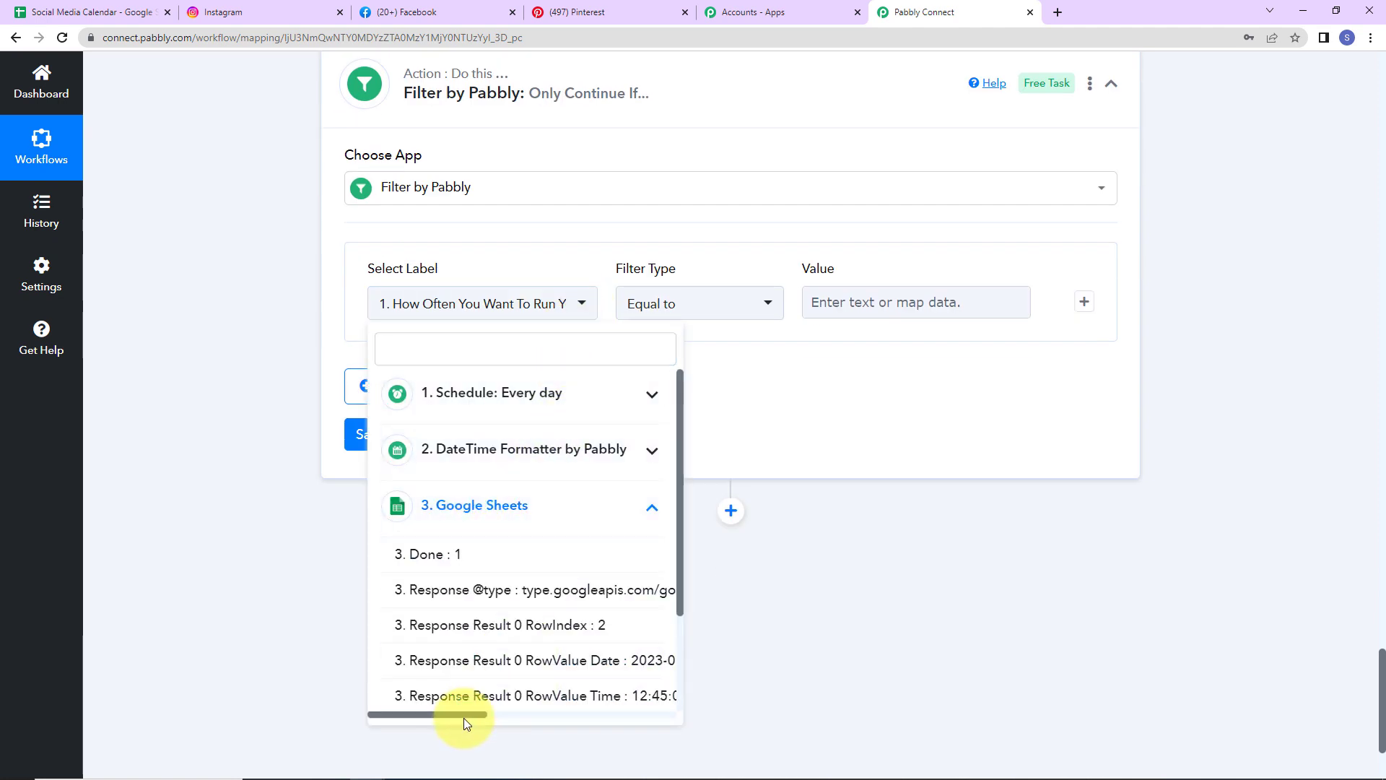
pyautogui.click(509, 664)
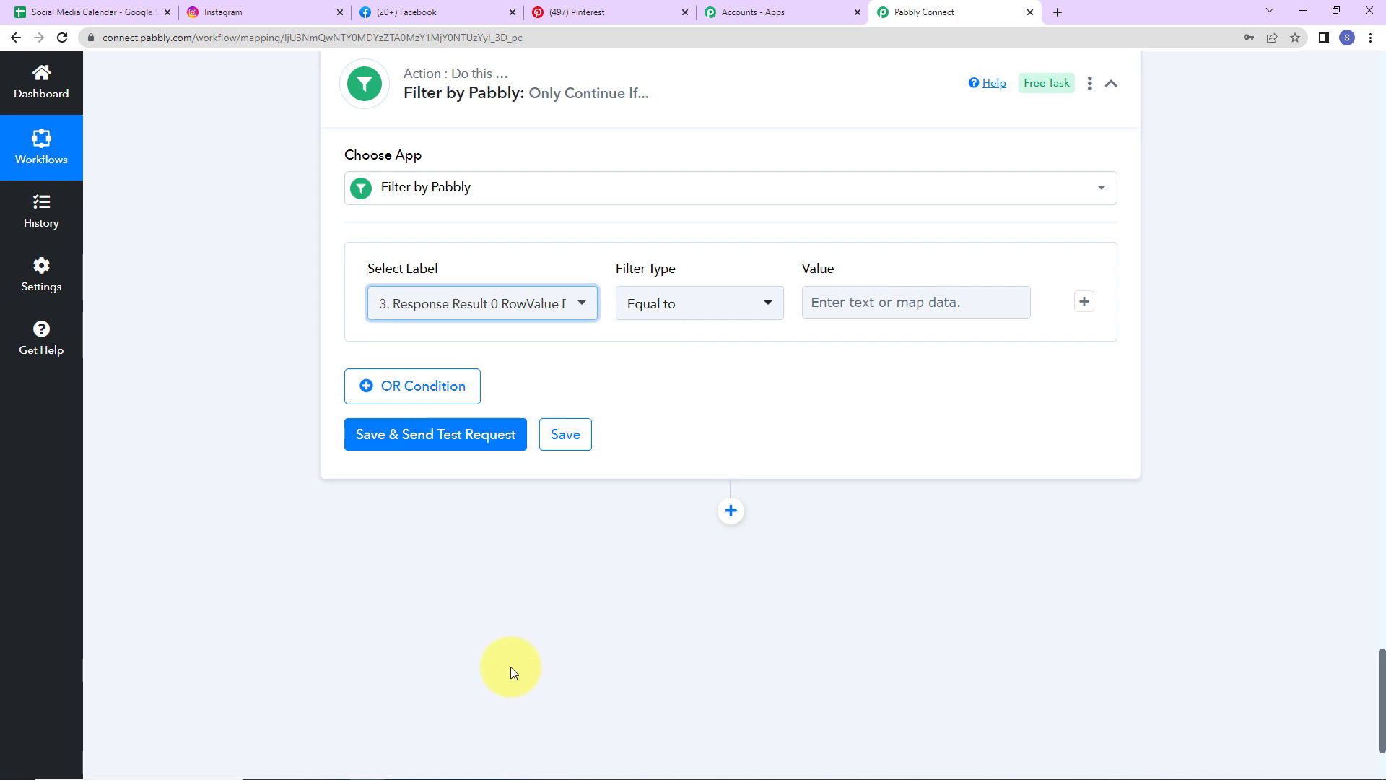
pyautogui.click(762, 313)
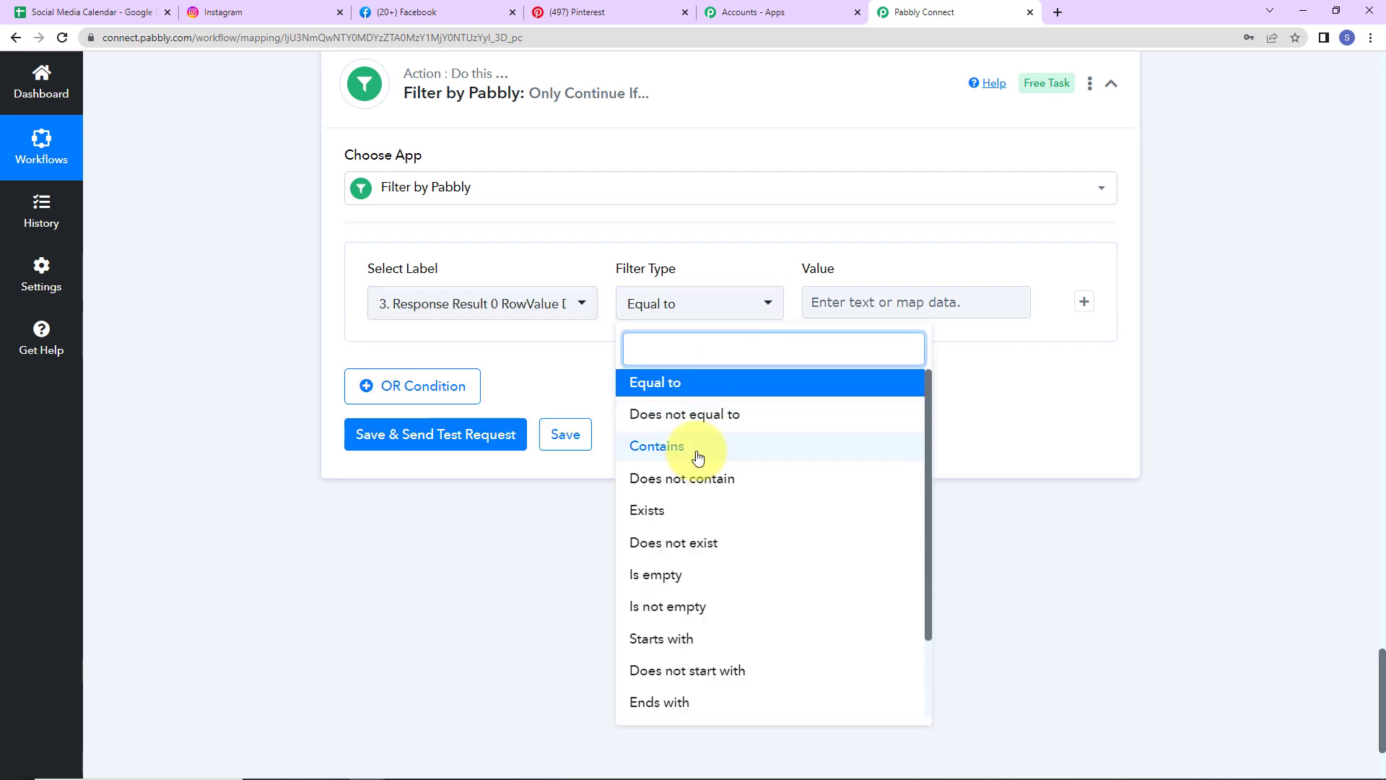
pyautogui.click(682, 511)
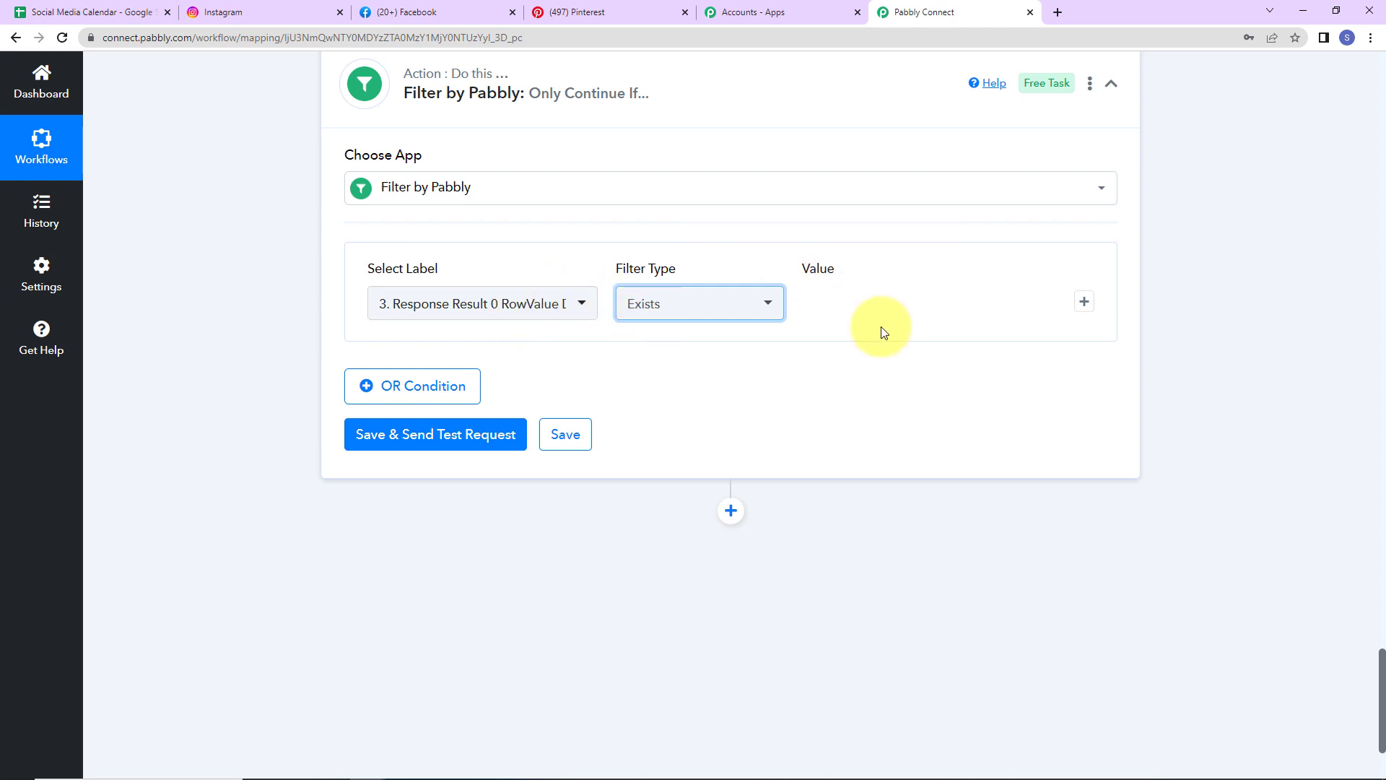
pyautogui.click(427, 432)
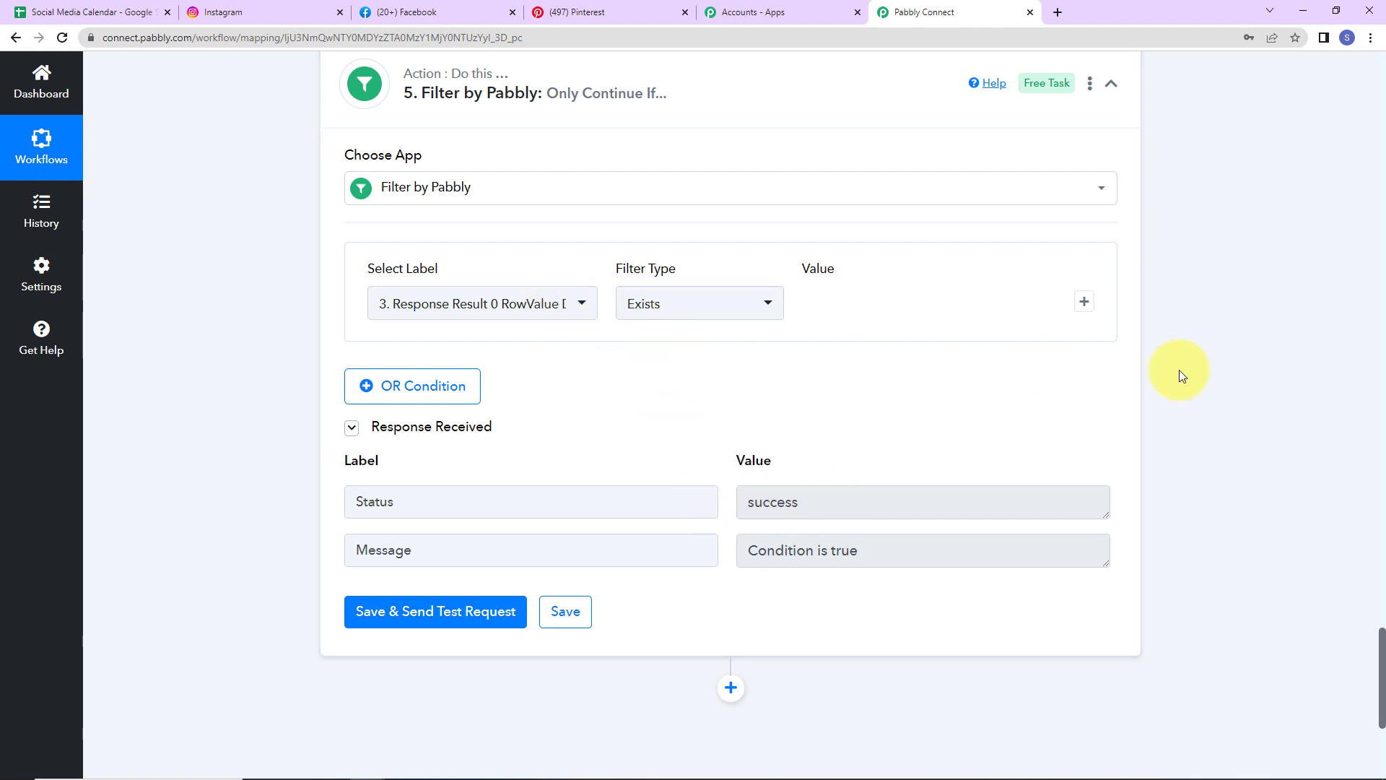
# - Add an Instagram for Business action after the filter with the Publish Photo action event
pyautogui.scroll(-5, 1180, 369)
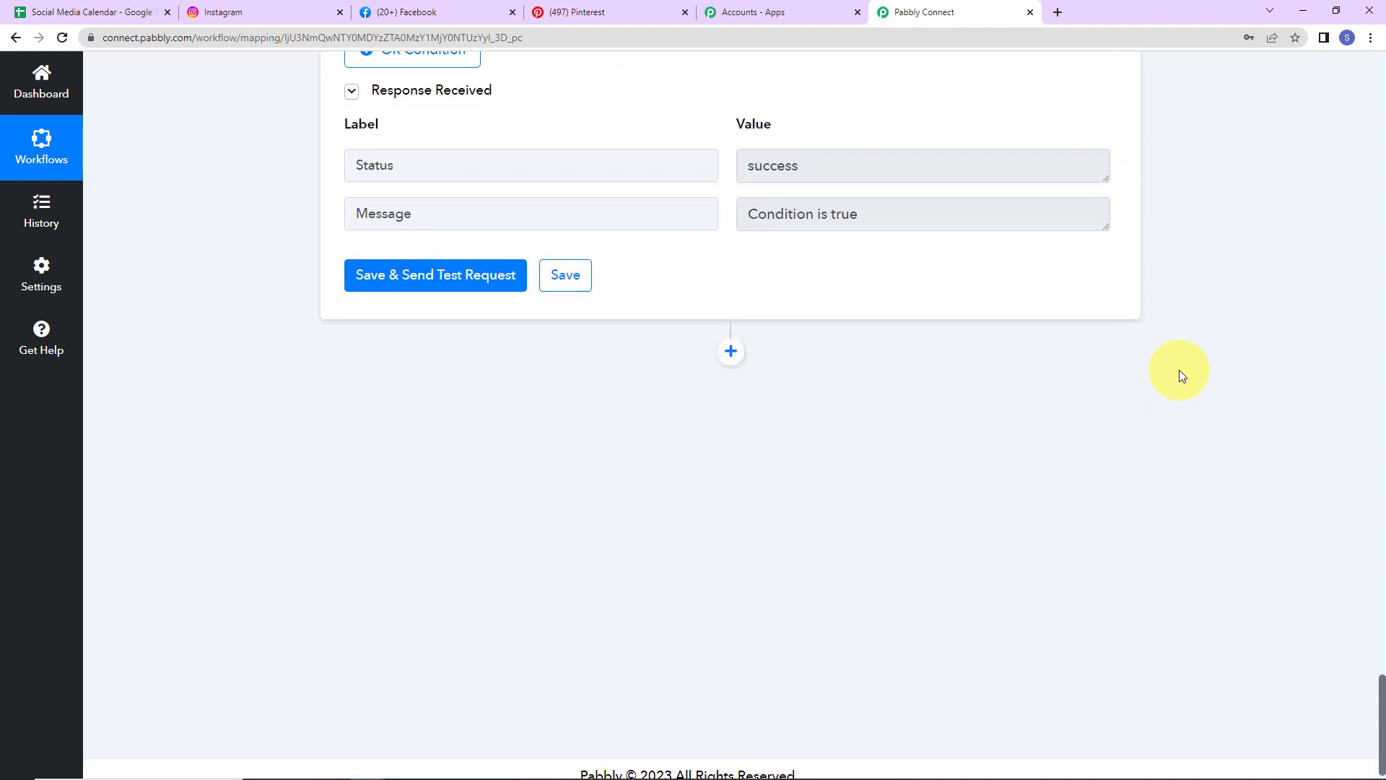
pyautogui.scroll(-1, 1180, 370)
pyautogui.click(730, 337)
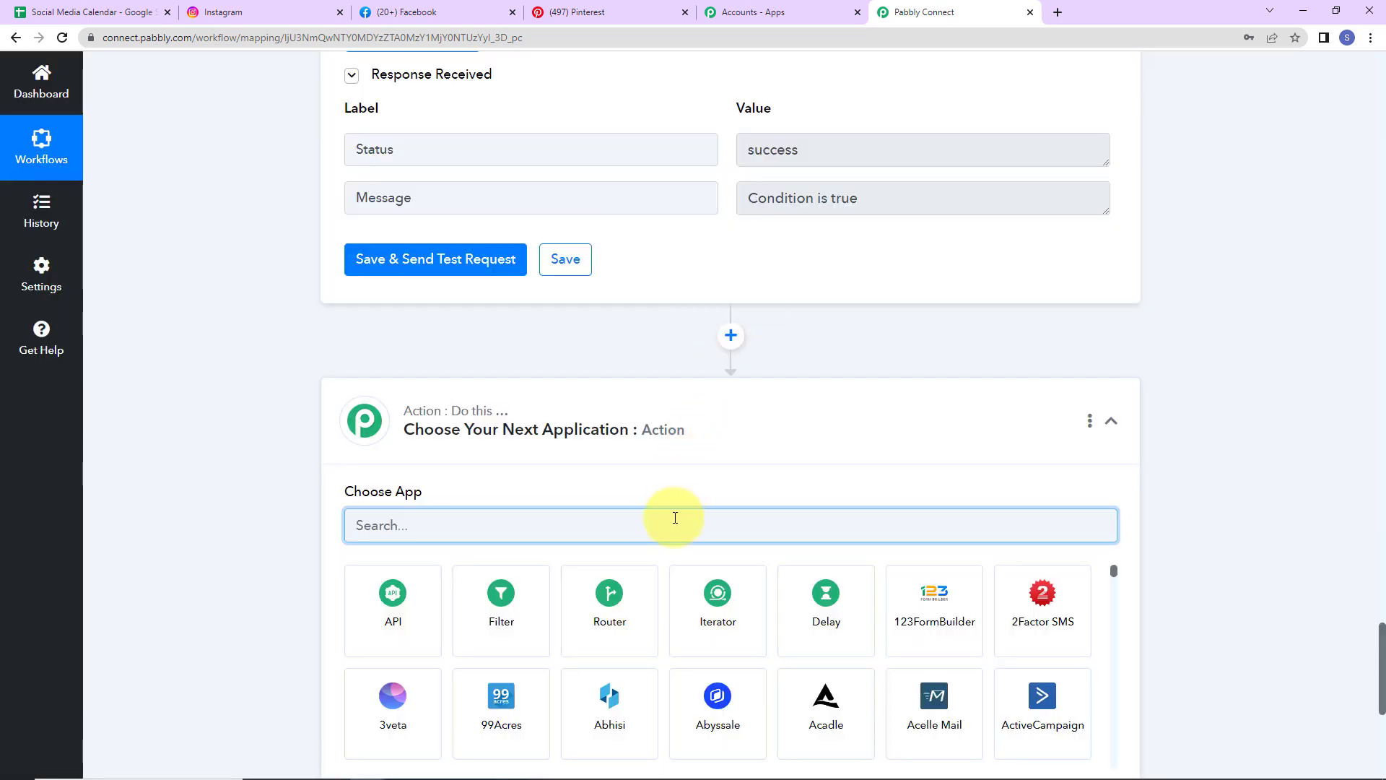
pyautogui.write('insta')
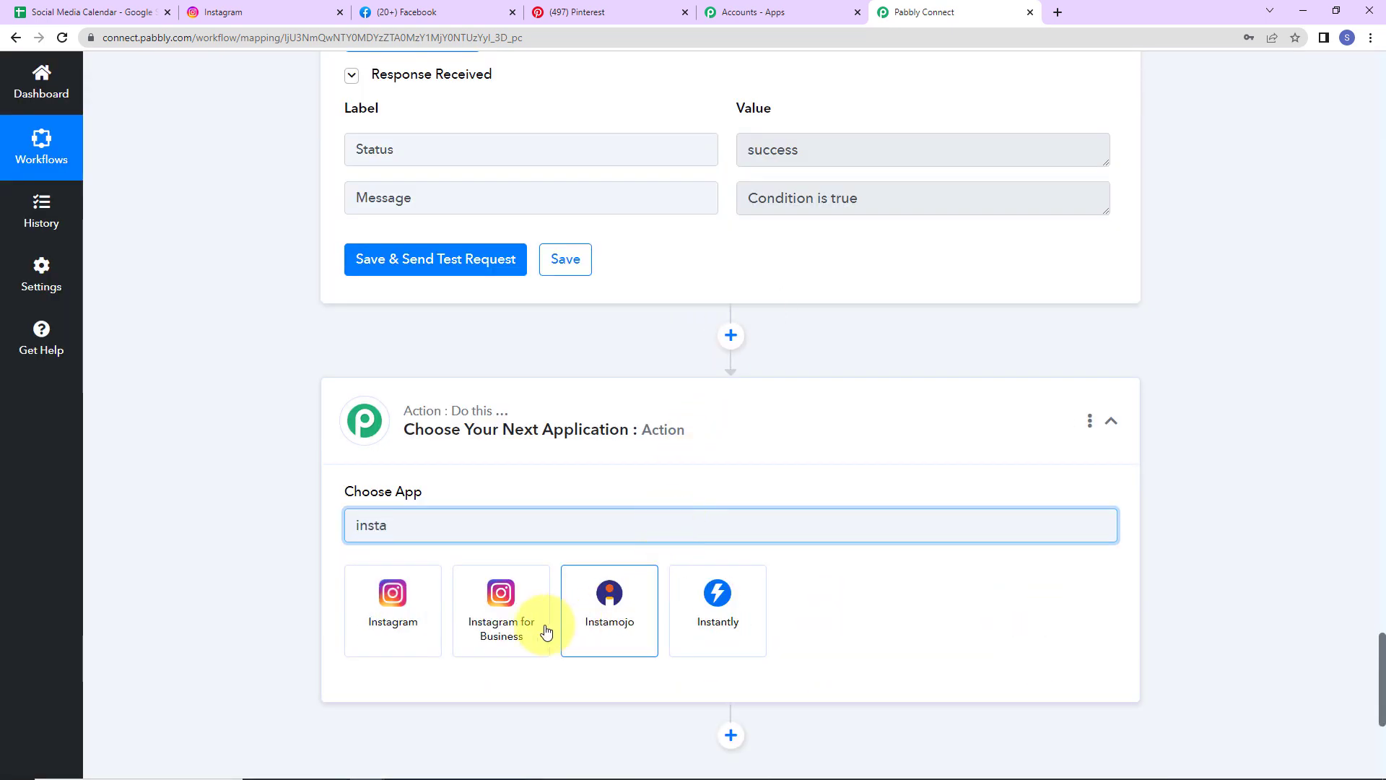
pyautogui.click(404, 603)
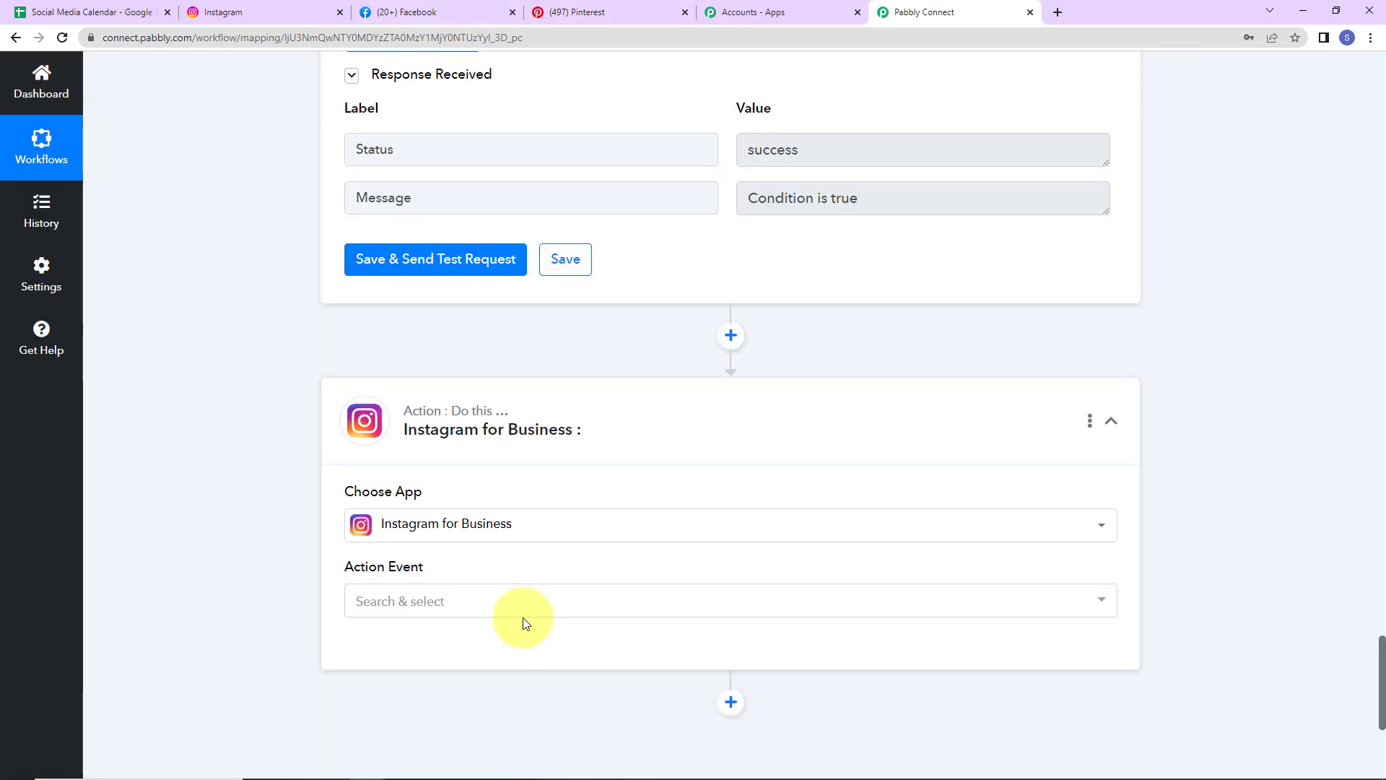
pyautogui.scroll(-5, 520, 618)
pyautogui.click(402, 270)
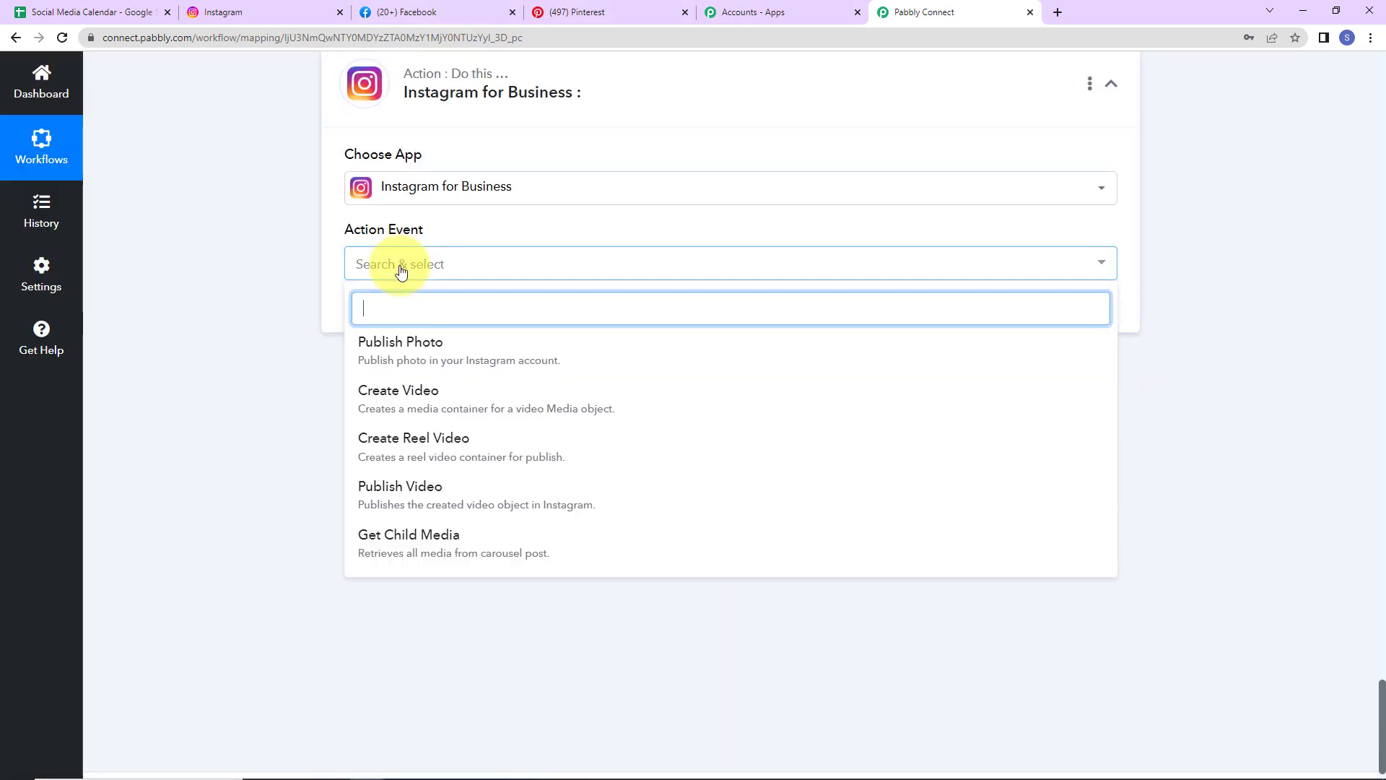
pyautogui.click(403, 345)
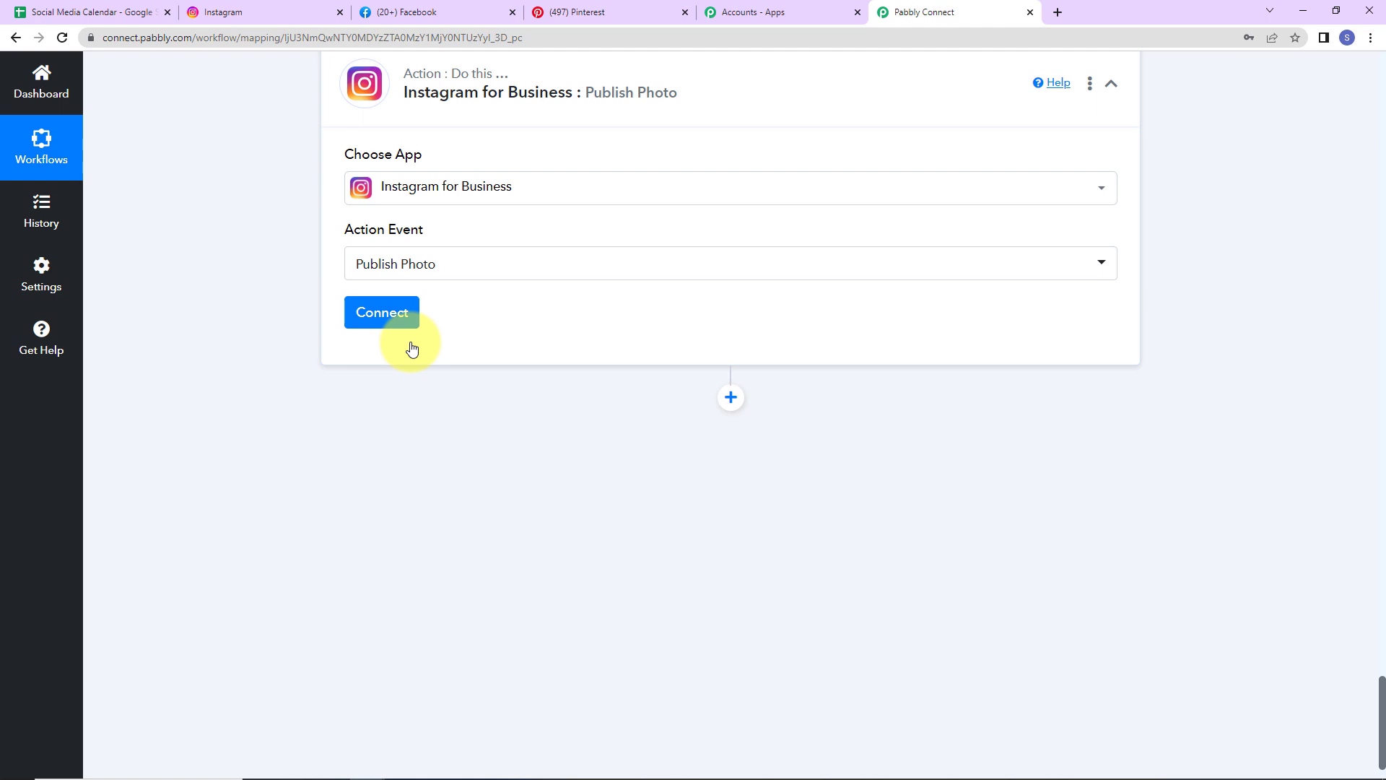
# - Connect the action through a new Instagram for Business connection and check the linked account's profile on Instagram
pyautogui.click(397, 321)
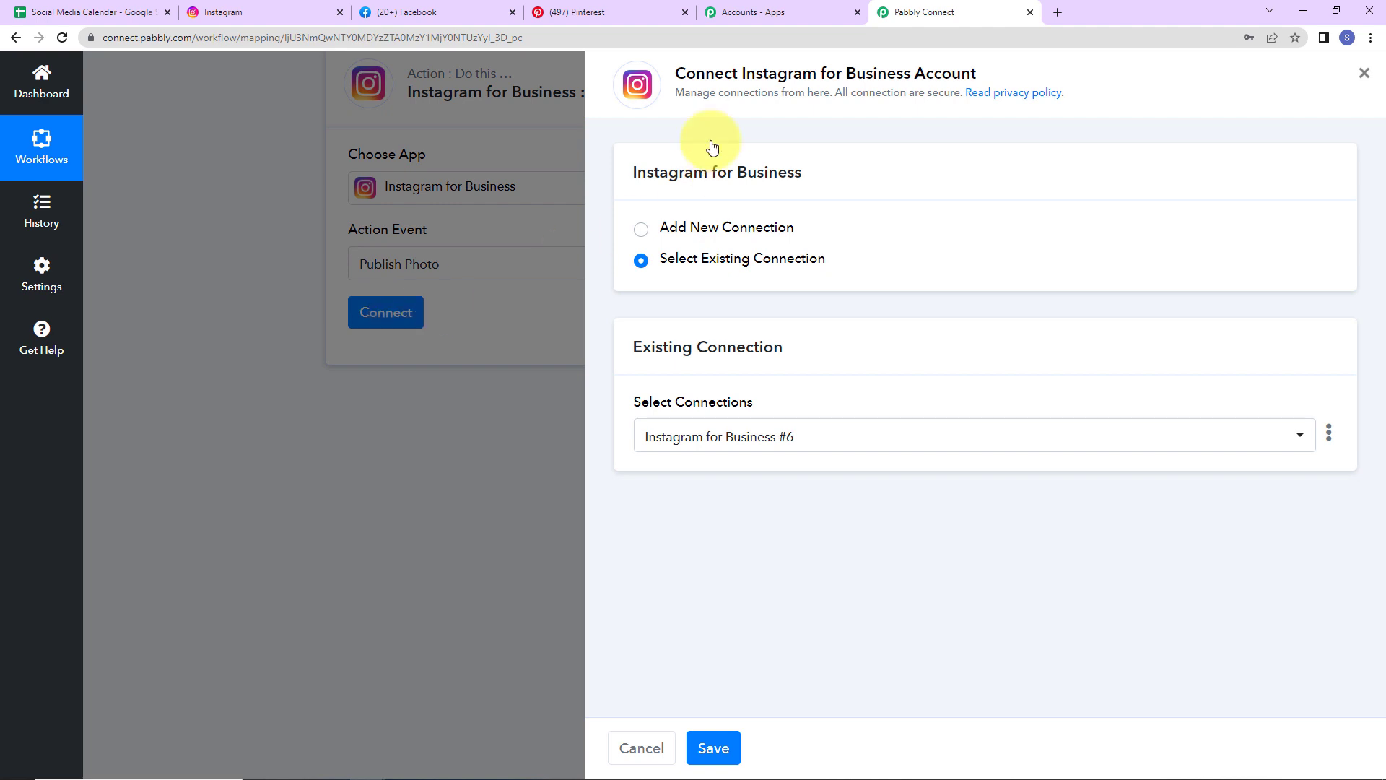
pyautogui.moveTo(676, 72); pyautogui.dragTo(1003, 70)
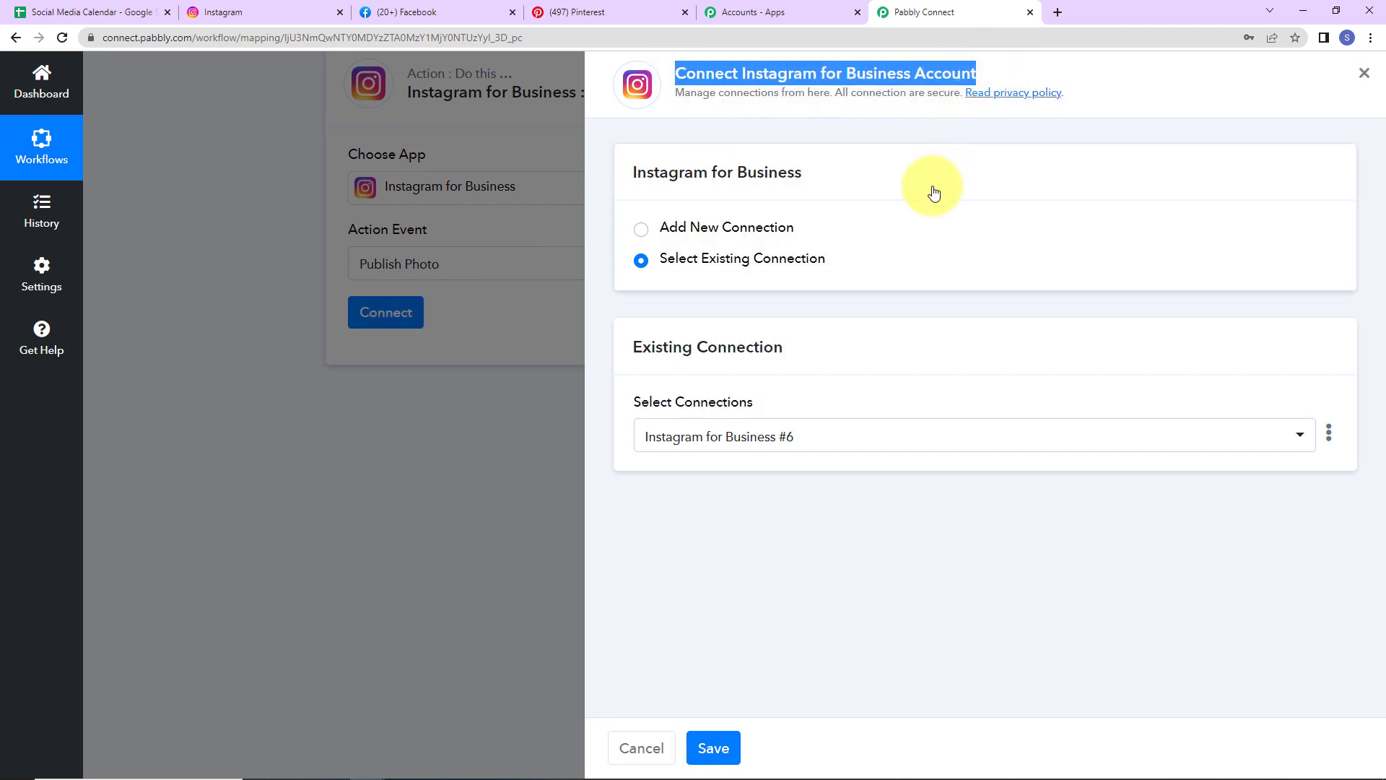
pyautogui.click(640, 229)
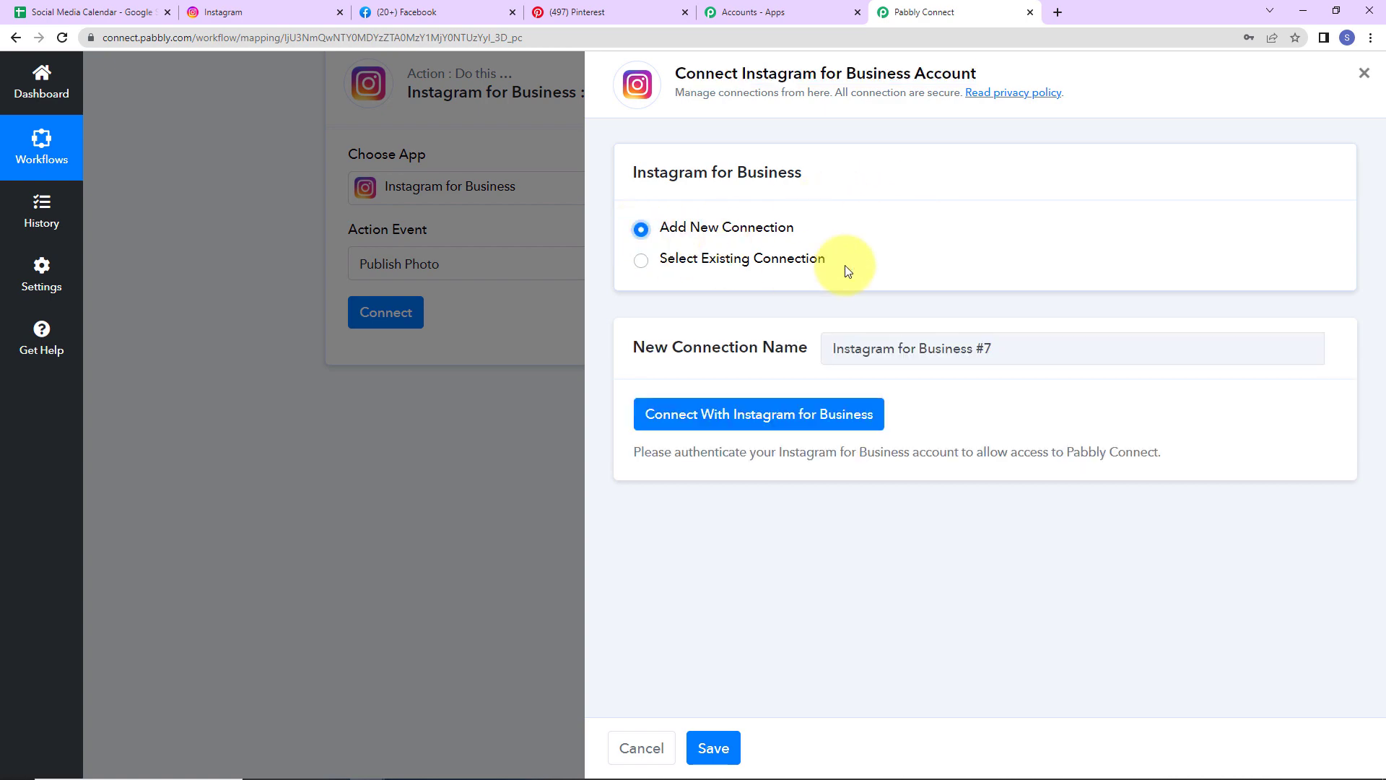
pyautogui.click(776, 404)
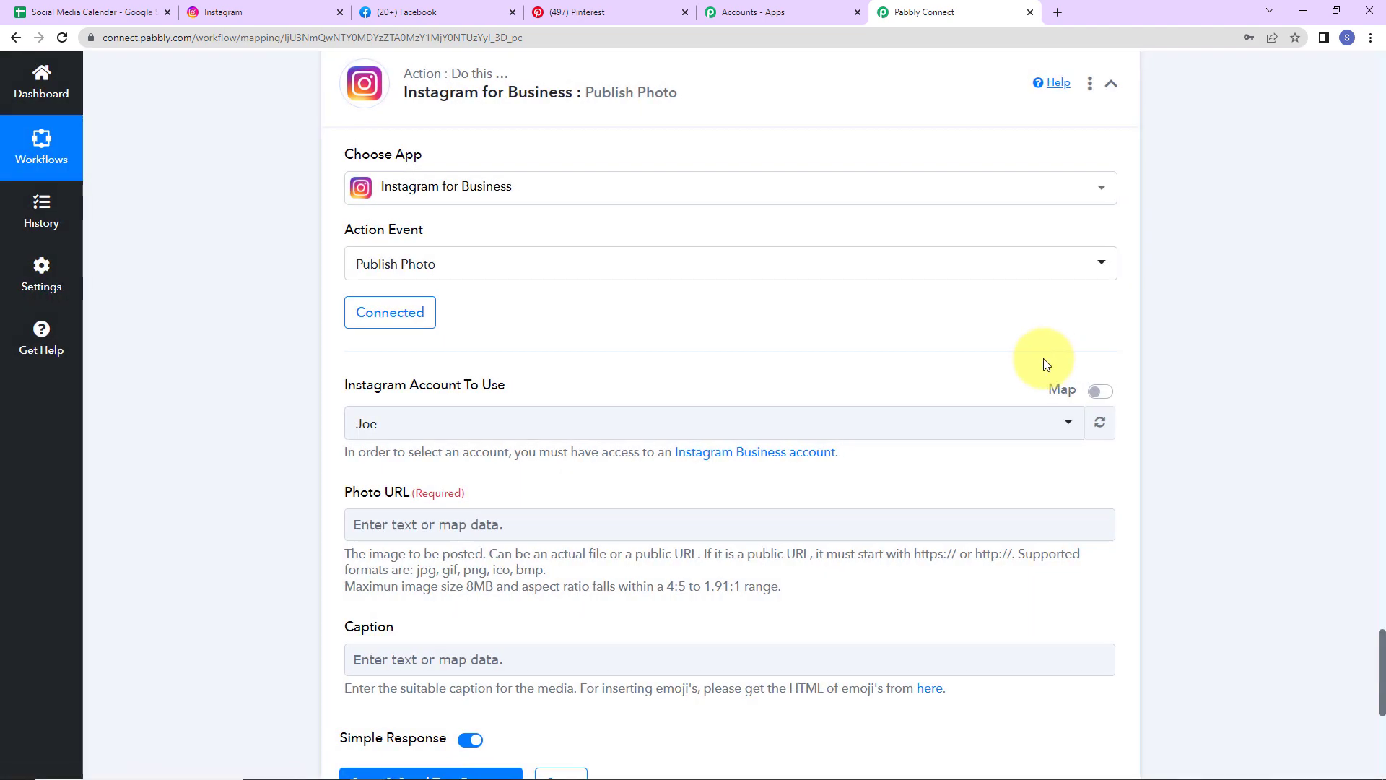
pyautogui.scroll(-3, 765, 357)
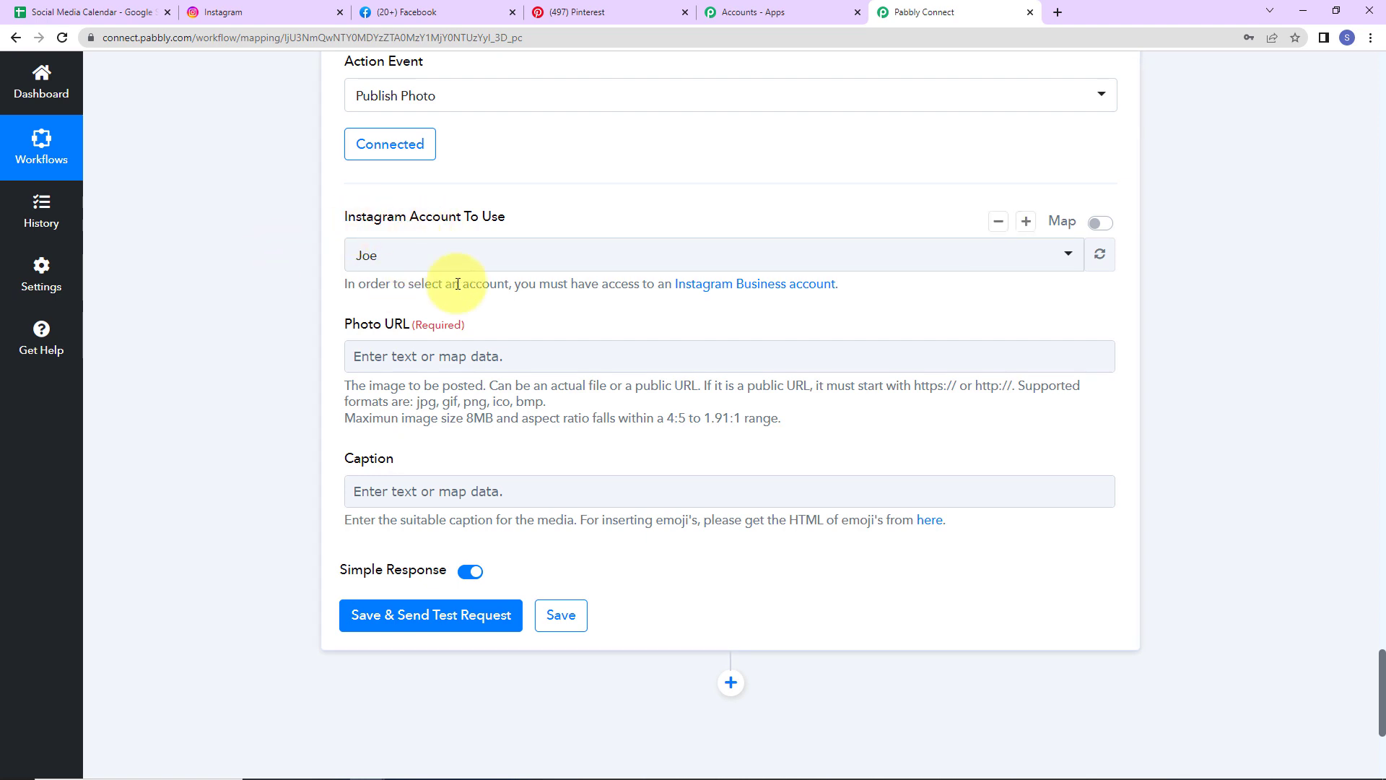
pyautogui.hotkey('ctrl', '2')
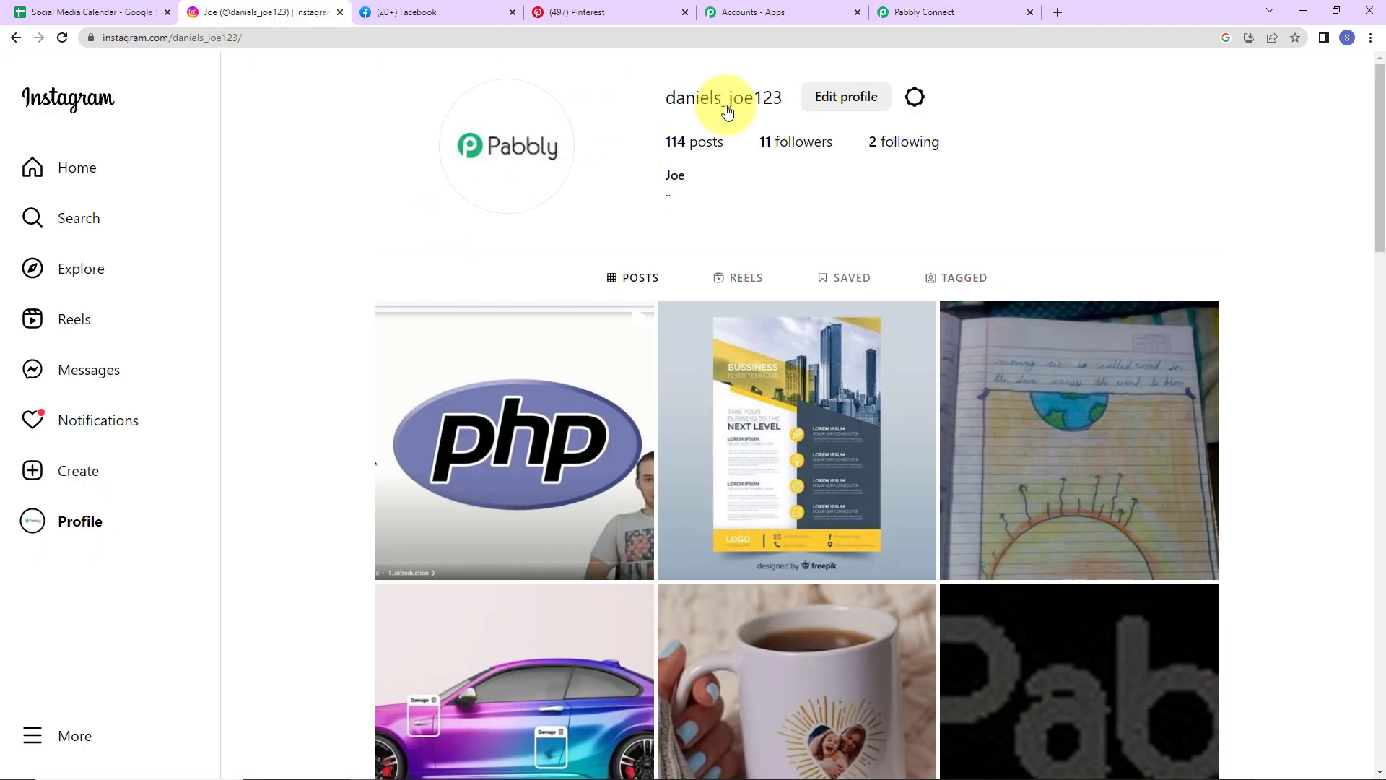
pyautogui.click(935, 11)
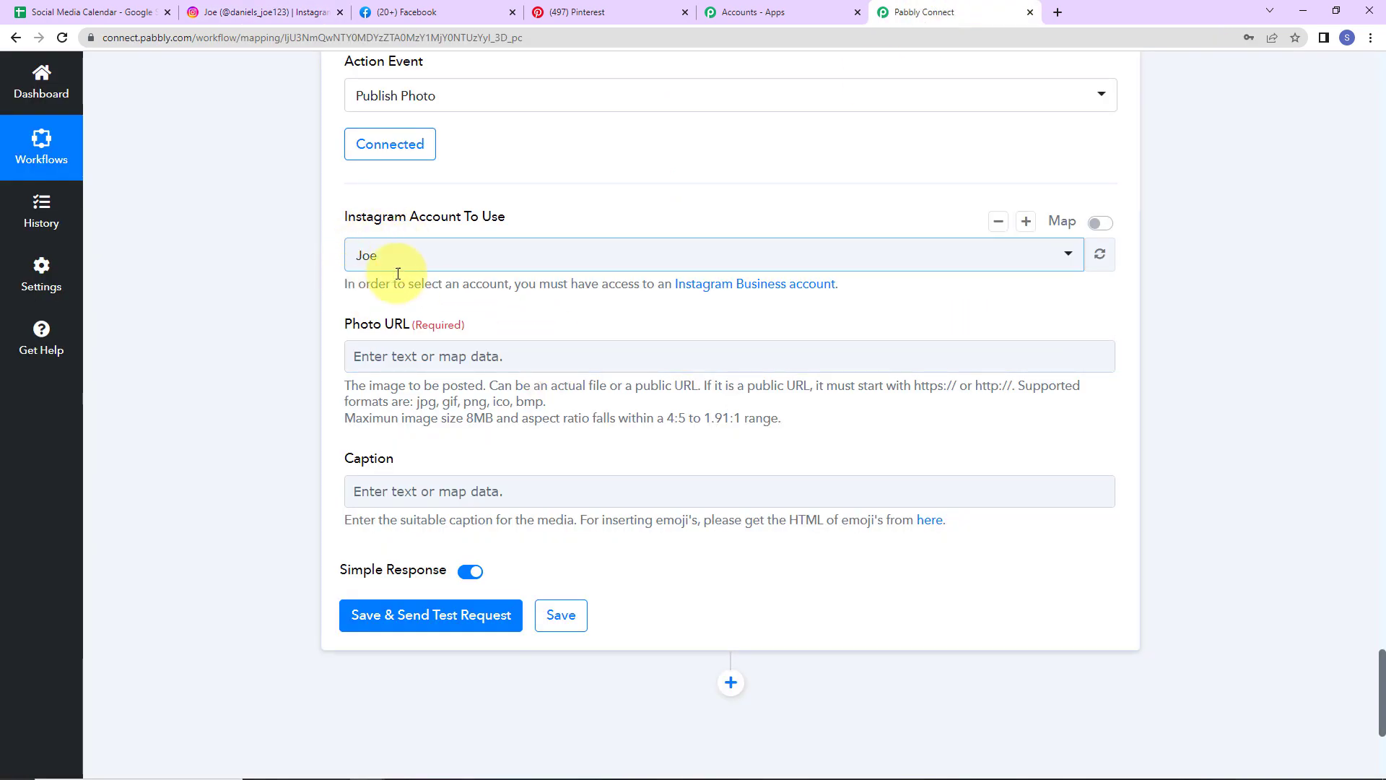
# - Map the Instagram action's Photo URL to the Google Sheets row's Image Link value
pyautogui.click(444, 353)
pyautogui.scroll(-2, 433, 332)
pyautogui.click(359, 163)
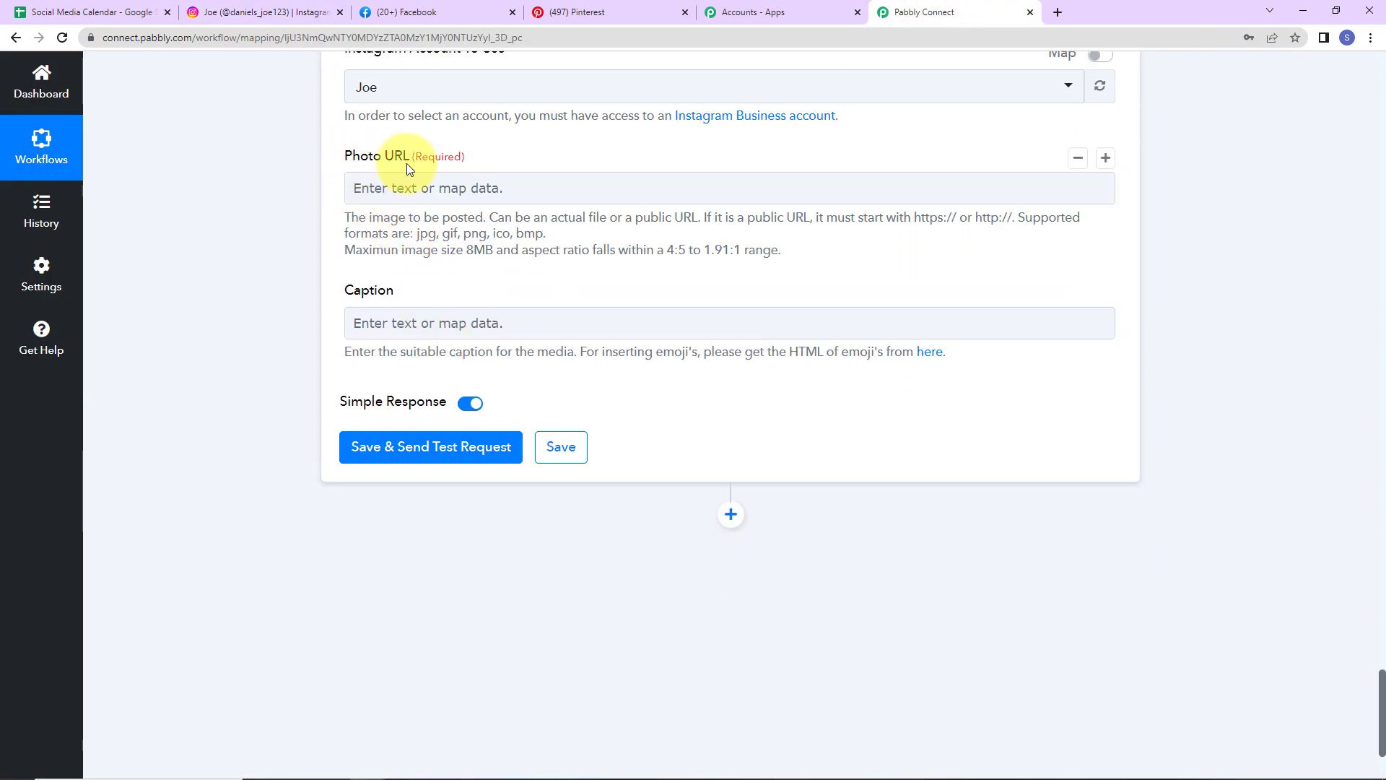
pyautogui.click(431, 194)
pyautogui.click(430, 192)
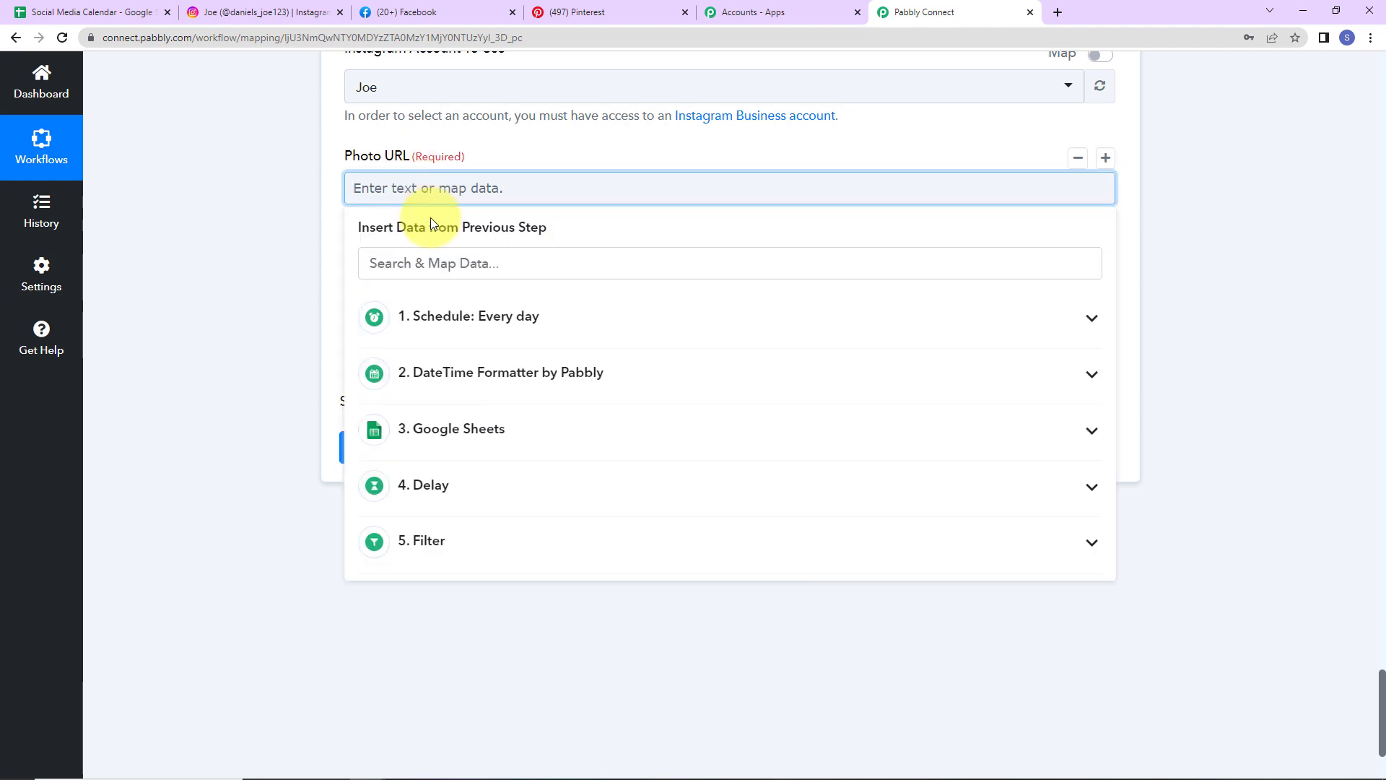
pyautogui.click(427, 432)
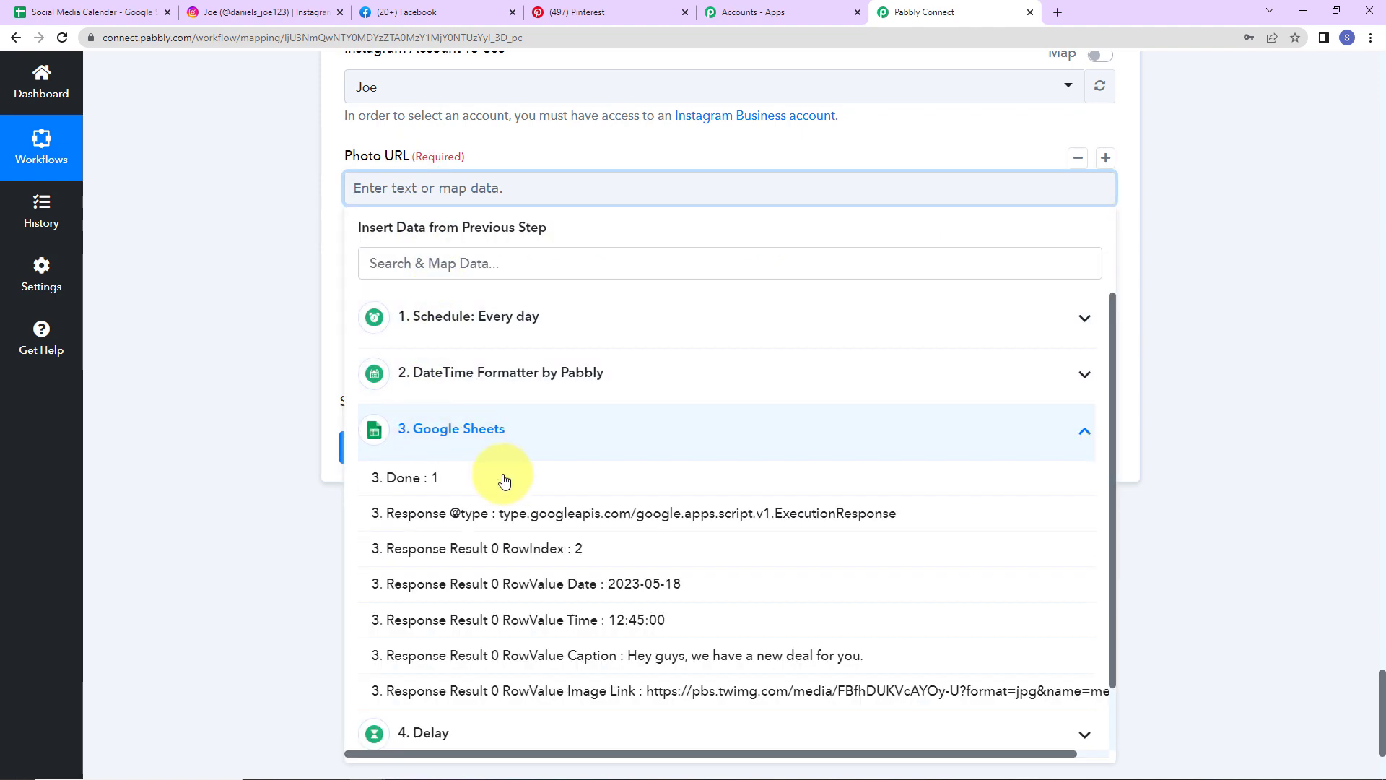
pyautogui.click(513, 692)
pyautogui.click(190, 389)
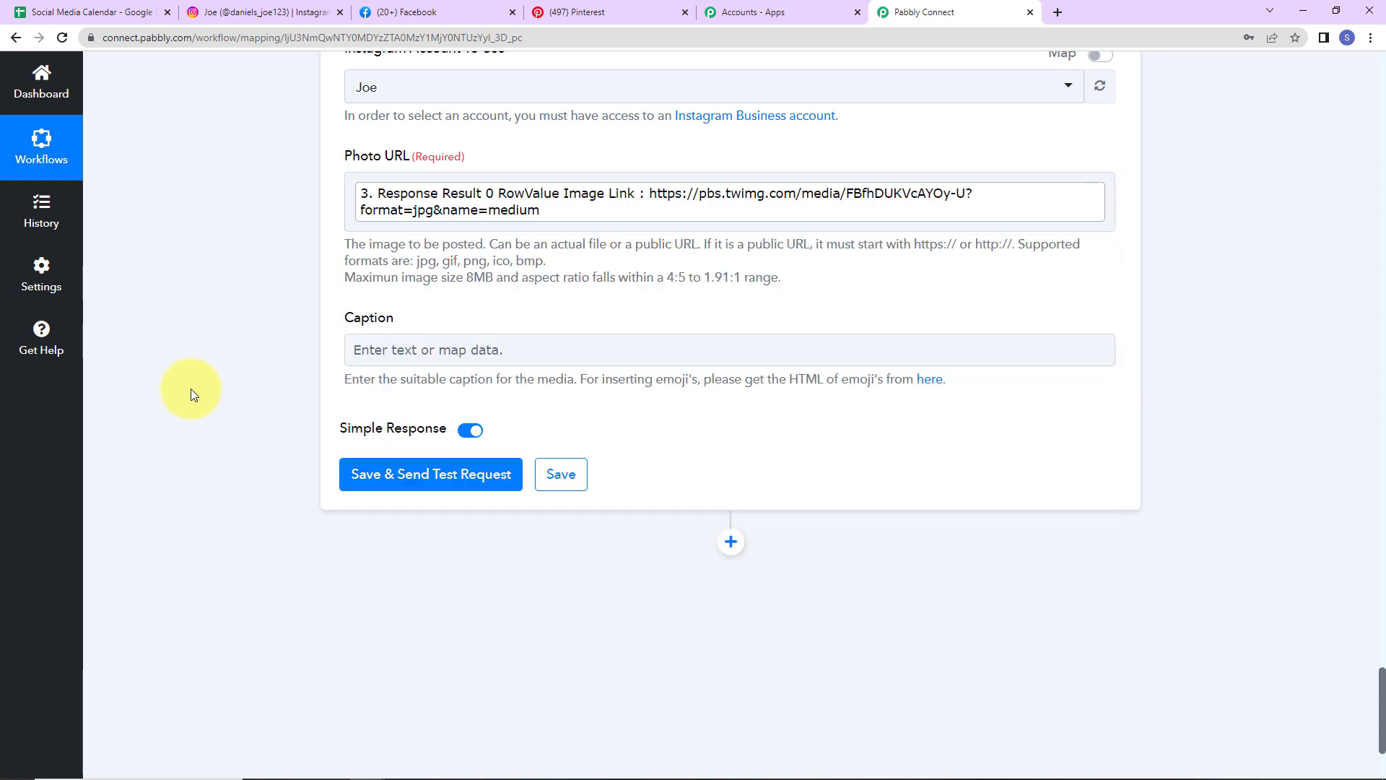
# - Map the Instagram post's Caption to the Google Sheets row's Caption value, and save the action with a test request
pyautogui.scroll(-3, 191, 388)
pyautogui.click(389, 181)
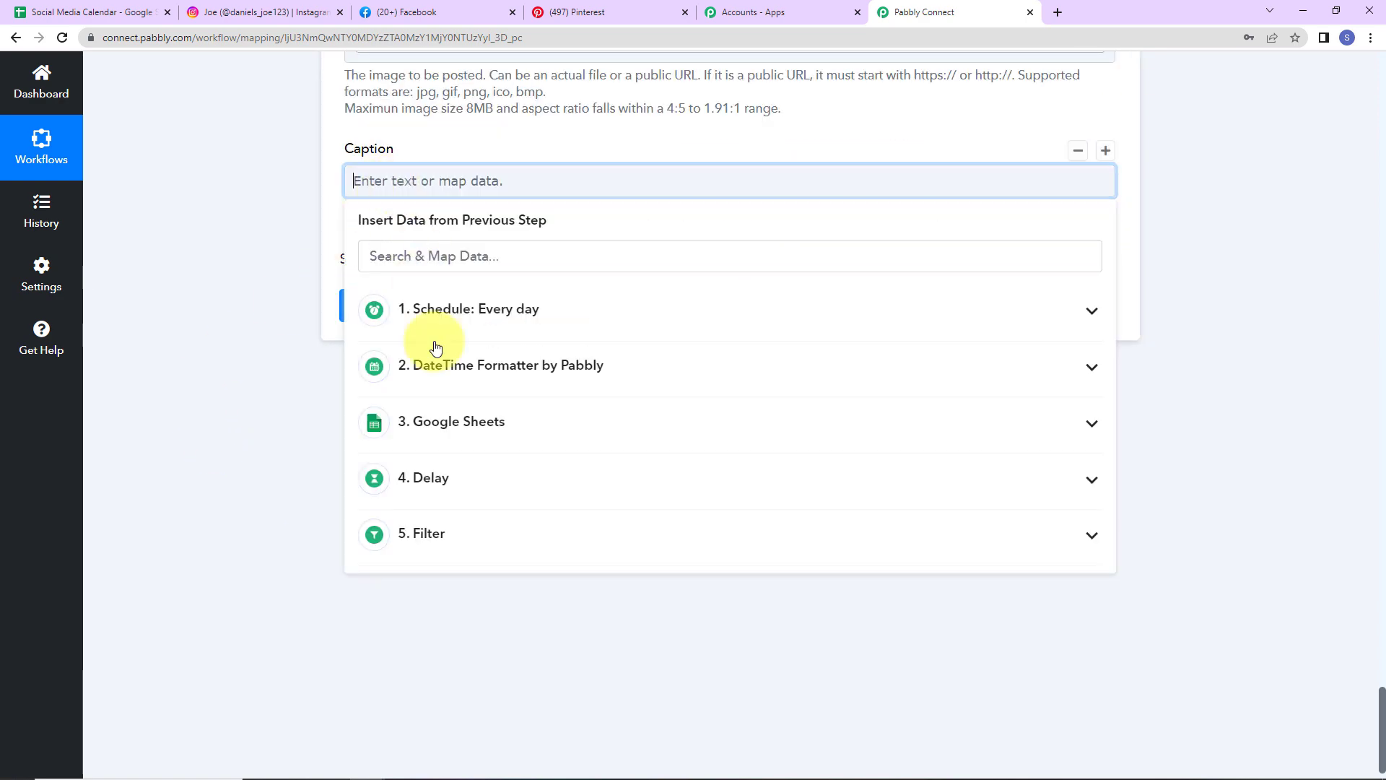
pyautogui.click(436, 425)
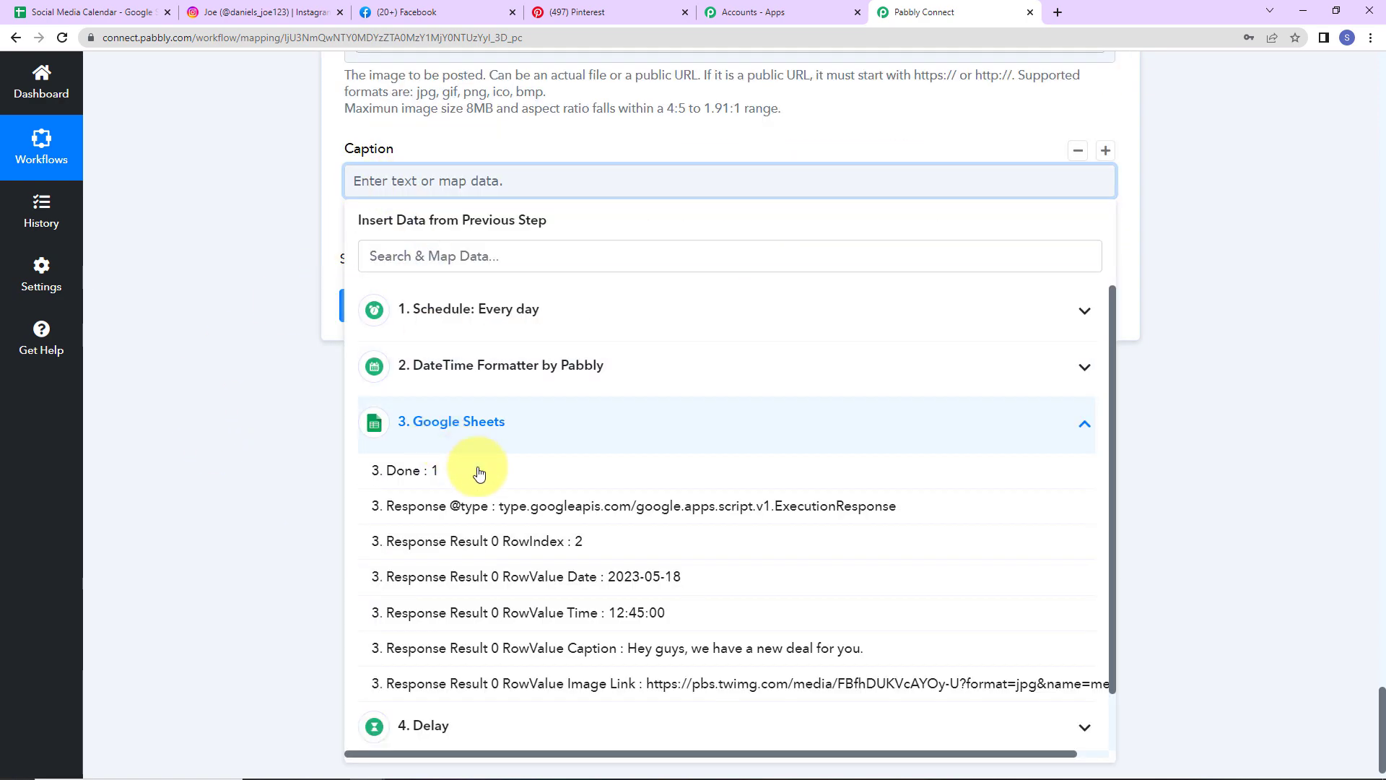
pyautogui.click(469, 647)
pyautogui.click(213, 374)
pyautogui.click(415, 317)
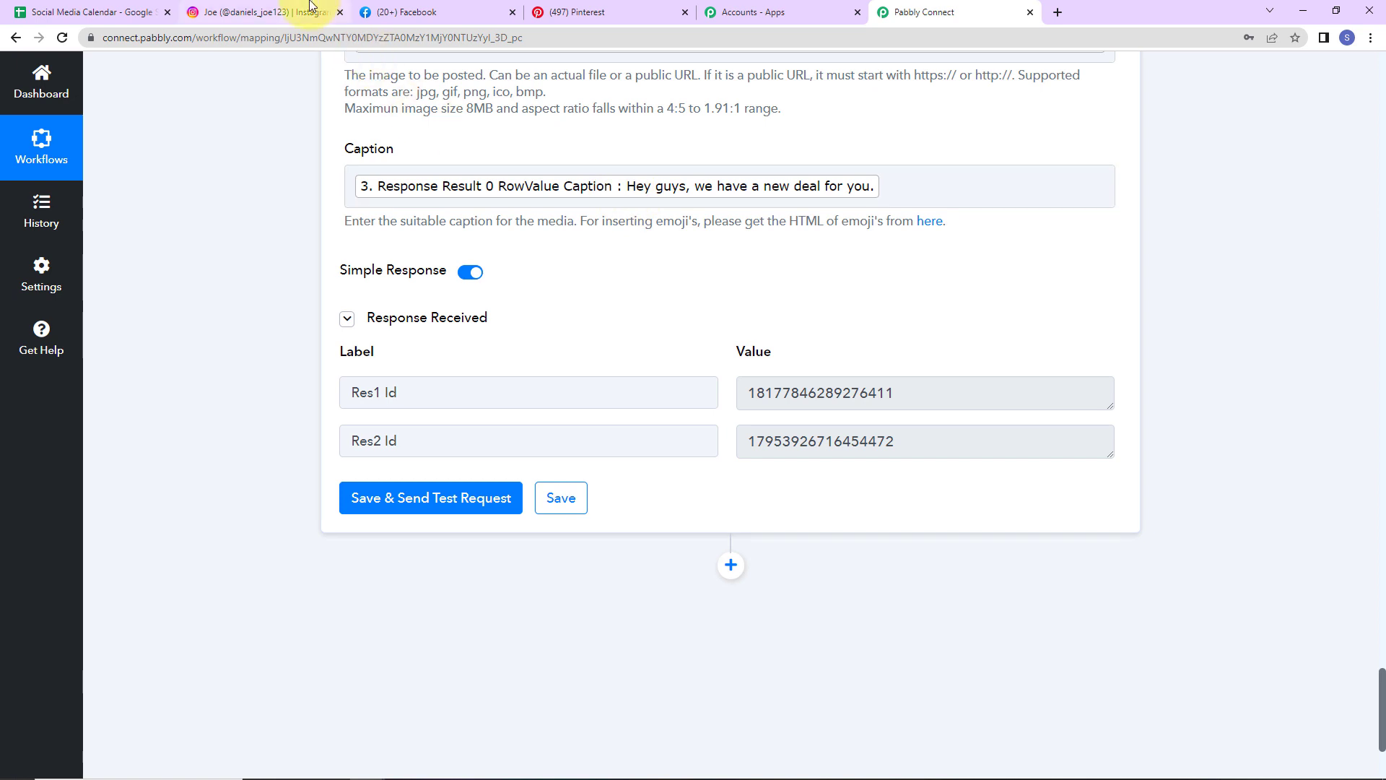
# - Refresh the linked account's Instagram profile and open its newest post to check the published image and caption
pyautogui.click(292, 14)
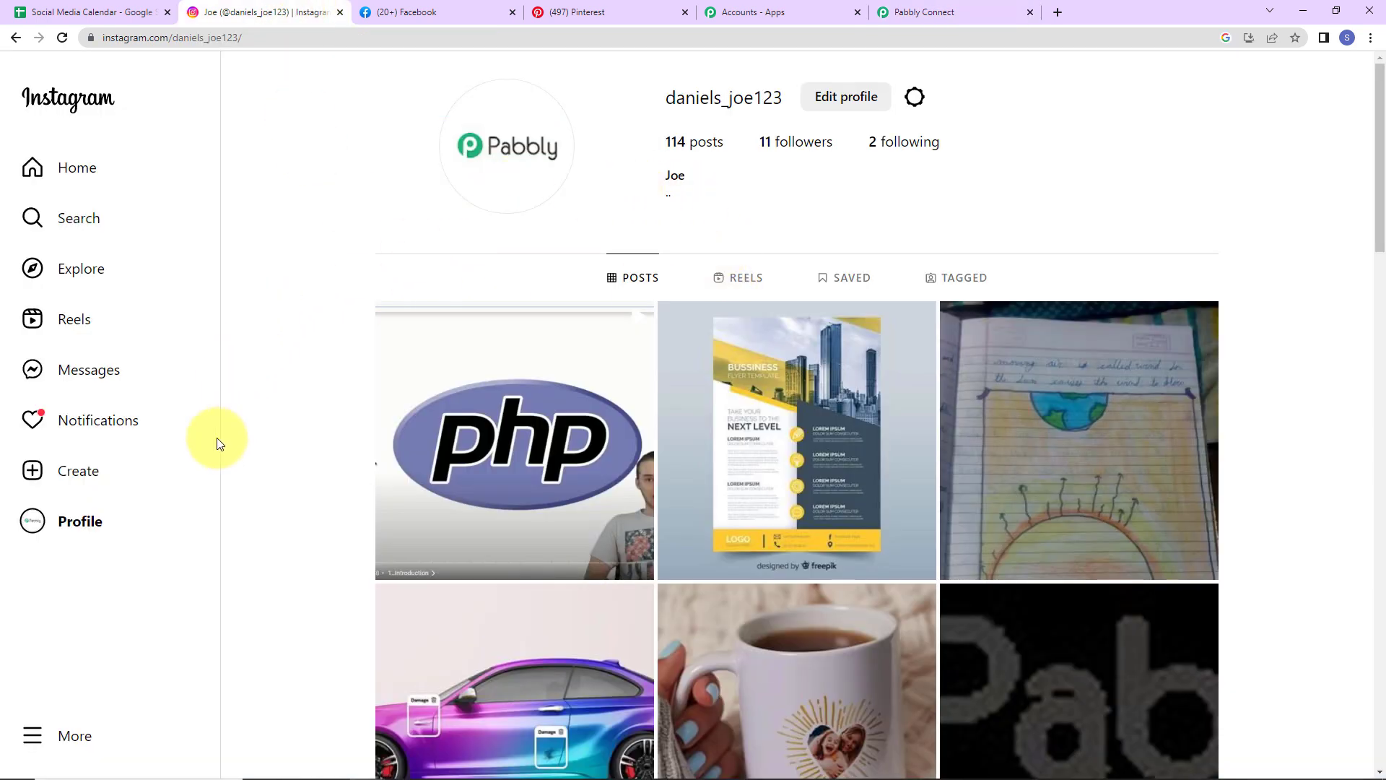
pyautogui.click(62, 37)
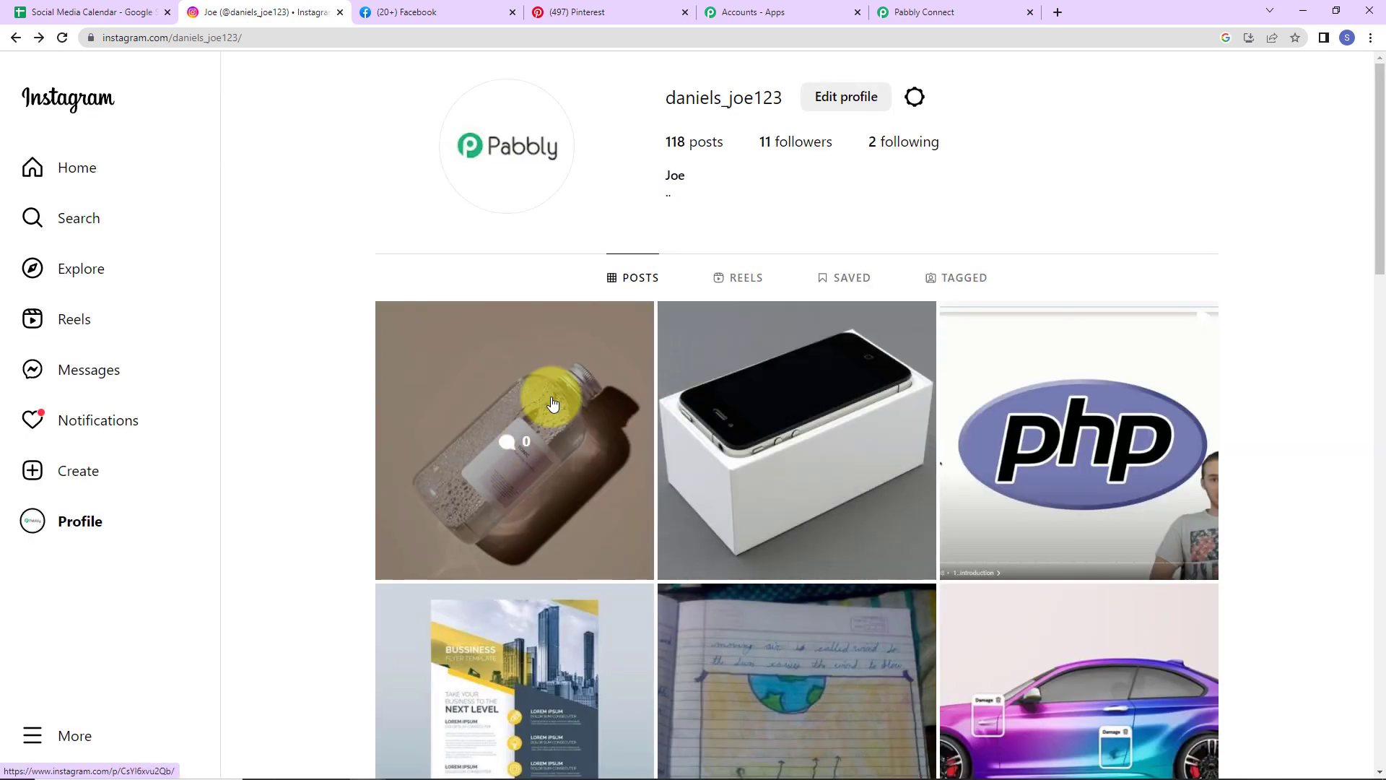
pyautogui.click(592, 417)
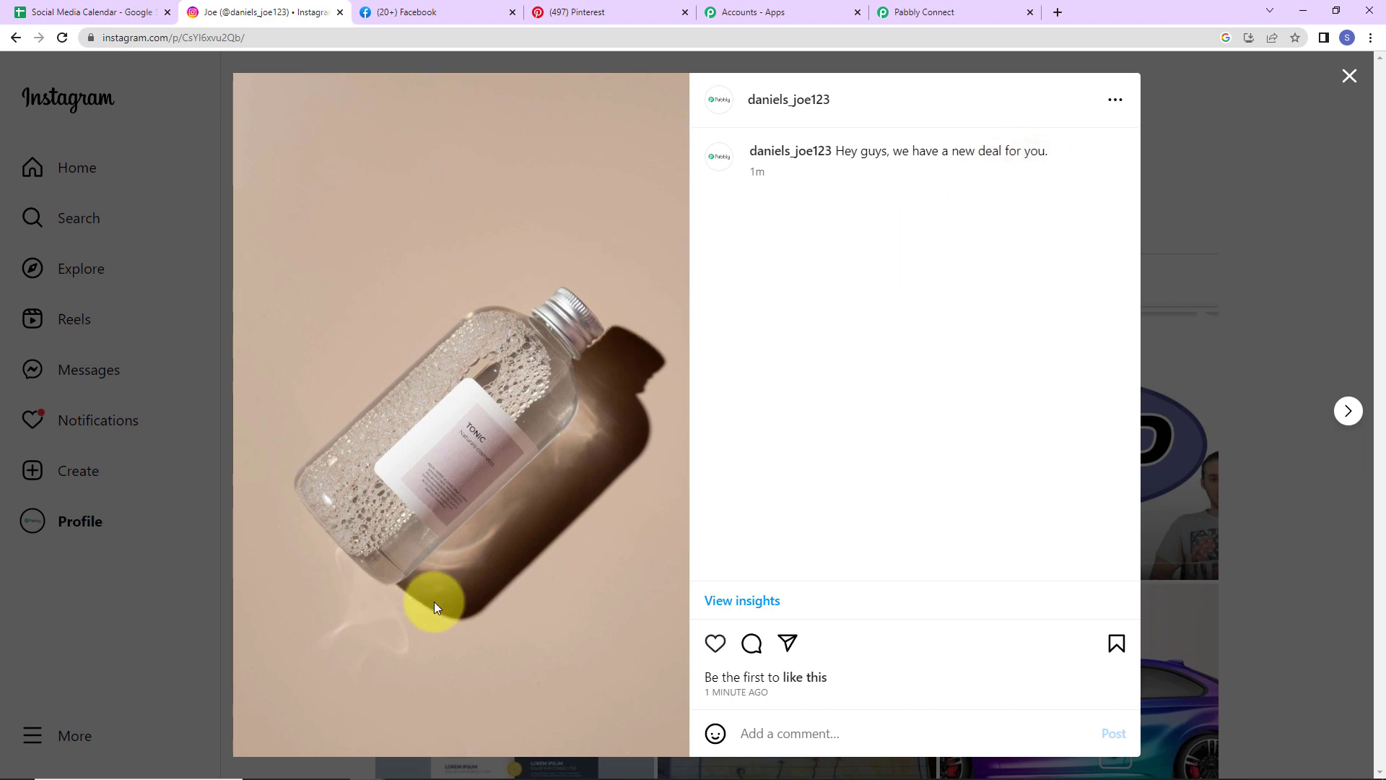
# - Return to the Pabbly Connect workflow and add a Facebook Pages action with the Create Page Photo Post action event
pyautogui.click(921, 11)
pyautogui.scroll(-3, 683, 535)
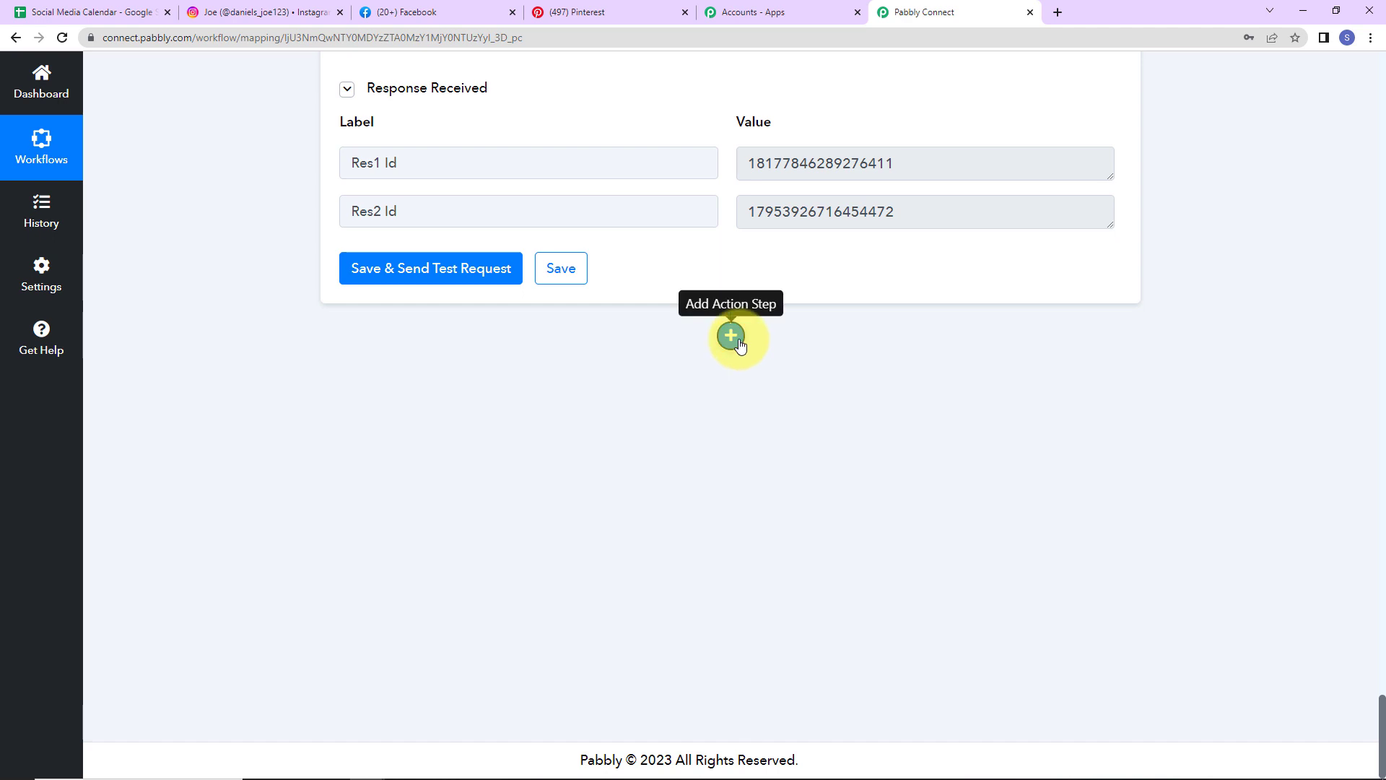
pyautogui.click(738, 339)
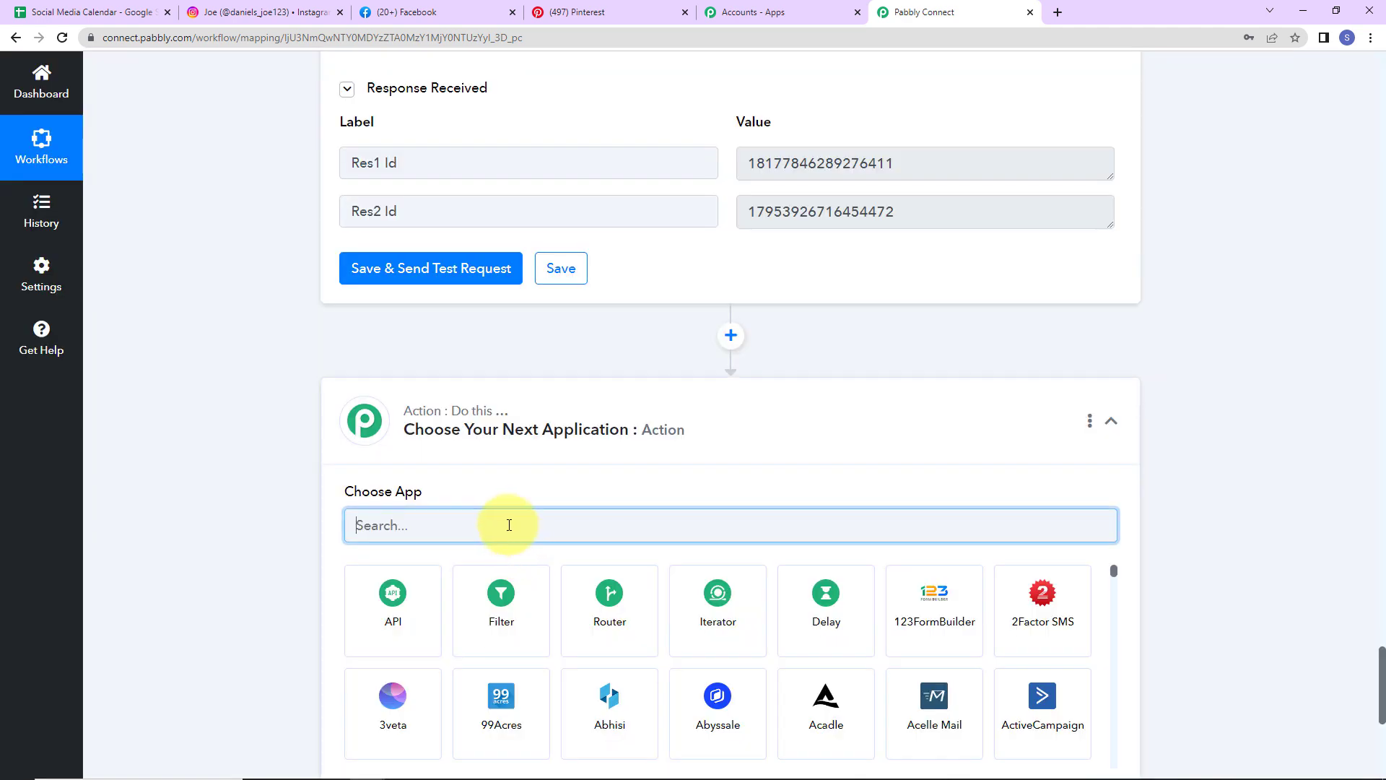
pyautogui.write('face')
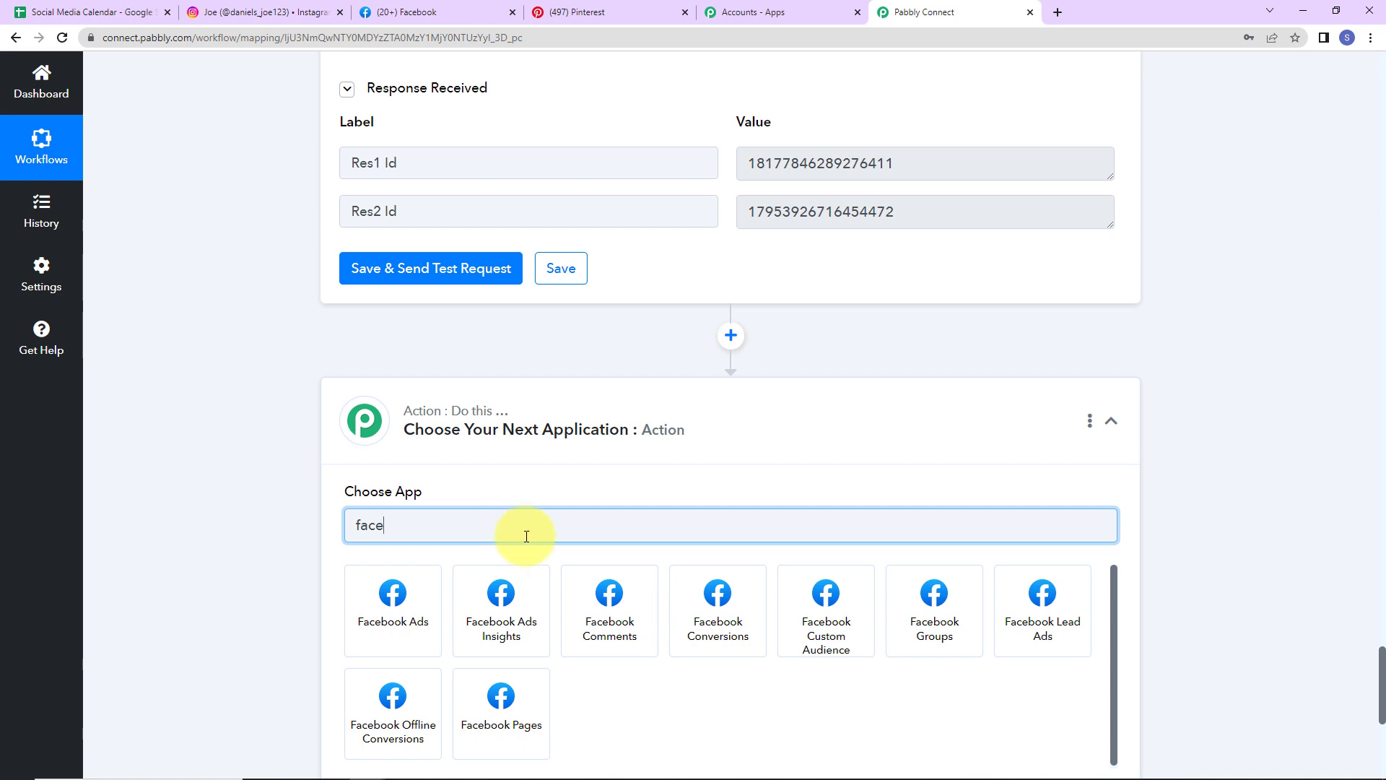
pyautogui.click(504, 695)
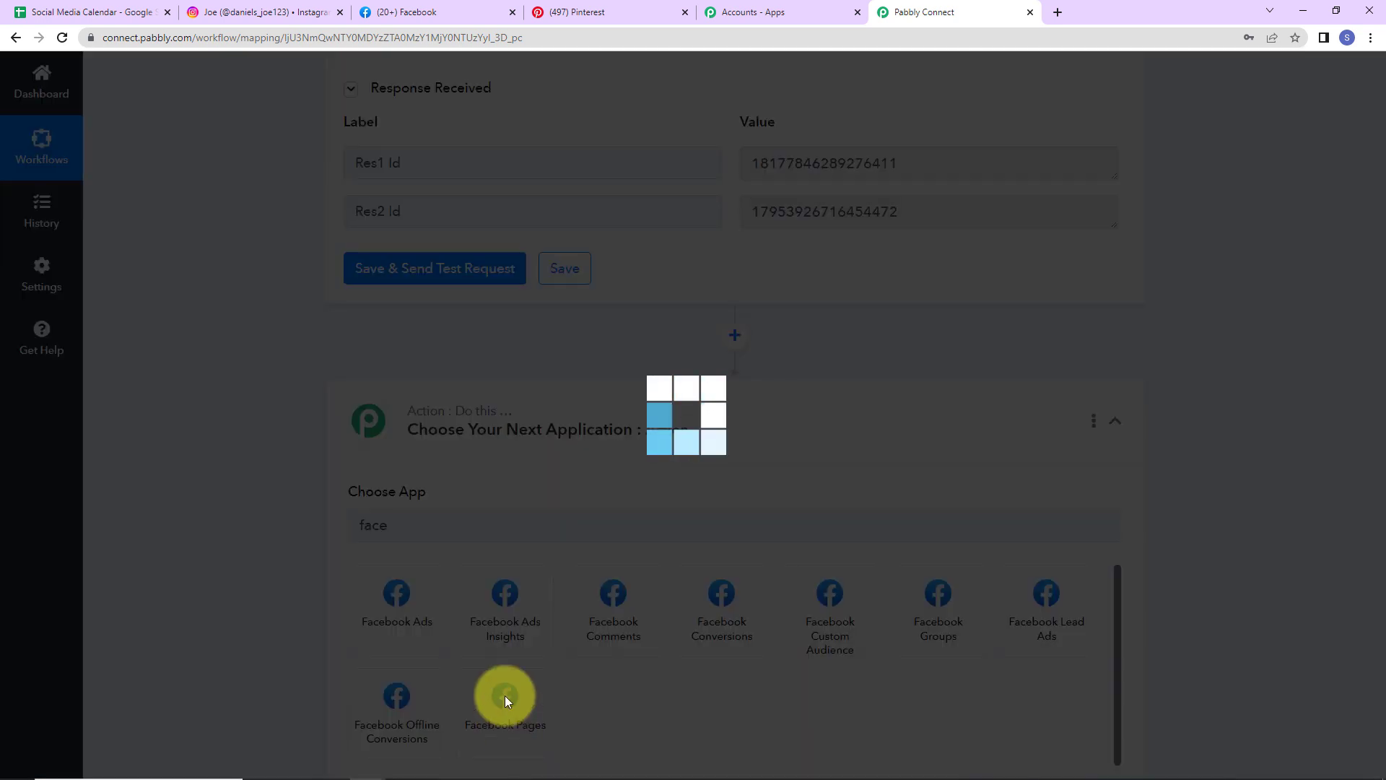
pyautogui.click(450, 602)
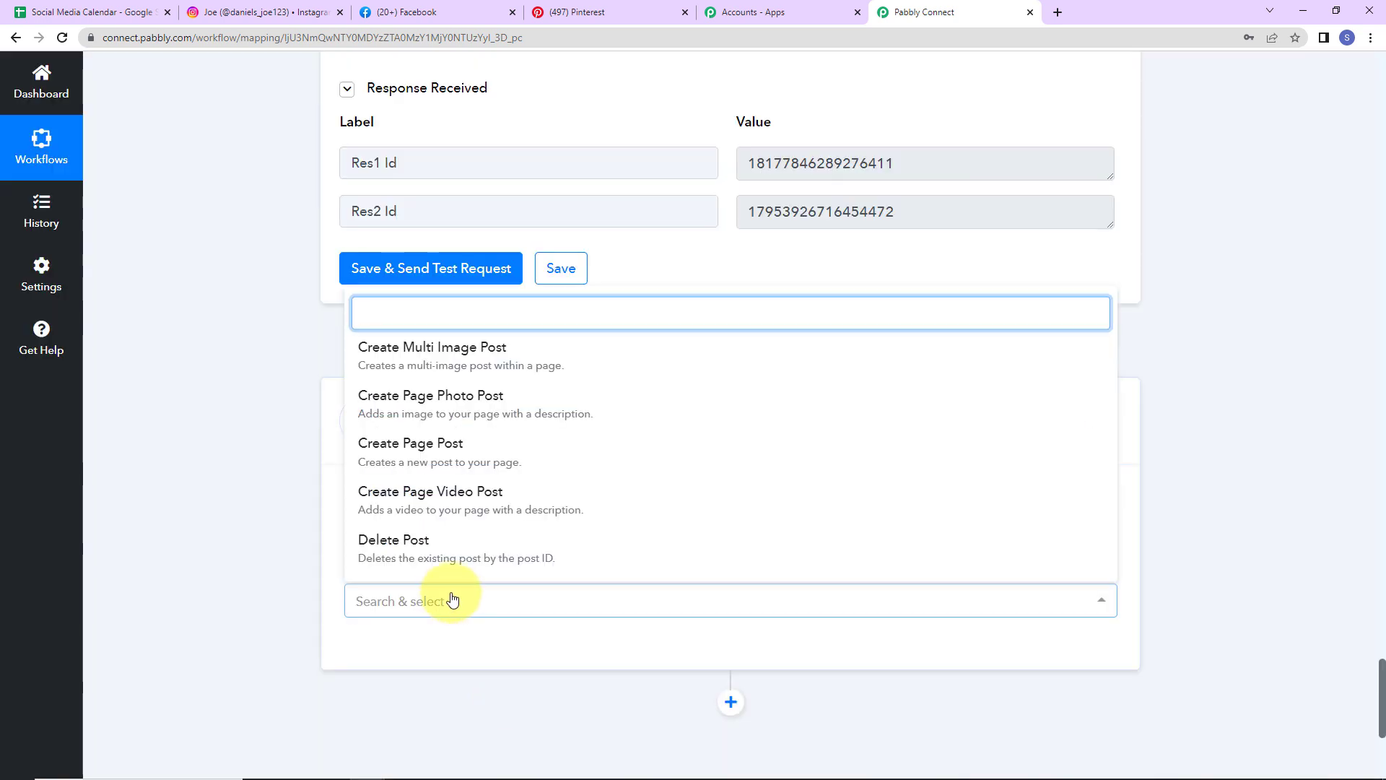
pyautogui.click(388, 405)
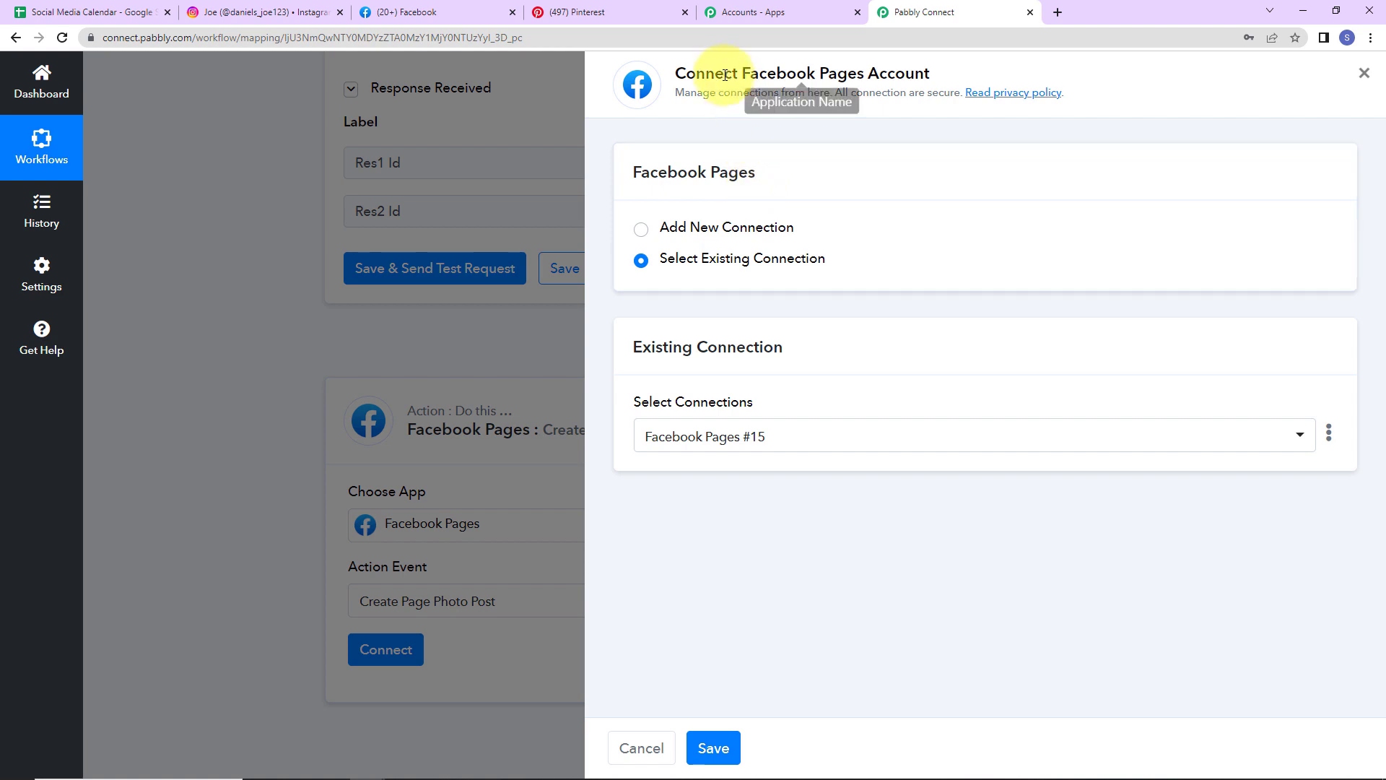
# - Connect the Facebook Pages action through a new Facebook Pages connection
pyautogui.moveTo(744, 76); pyautogui.dragTo(968, 79)
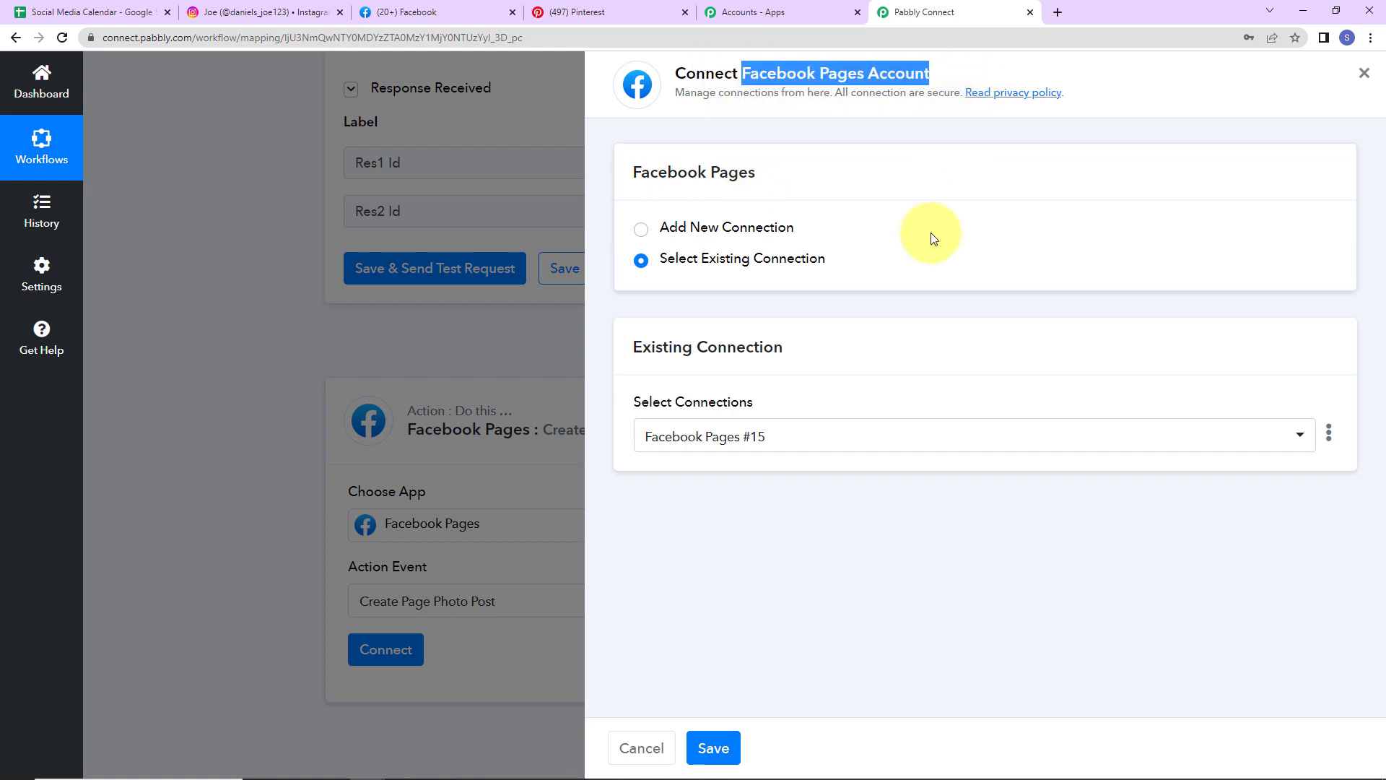
pyautogui.click(640, 231)
pyautogui.click(780, 413)
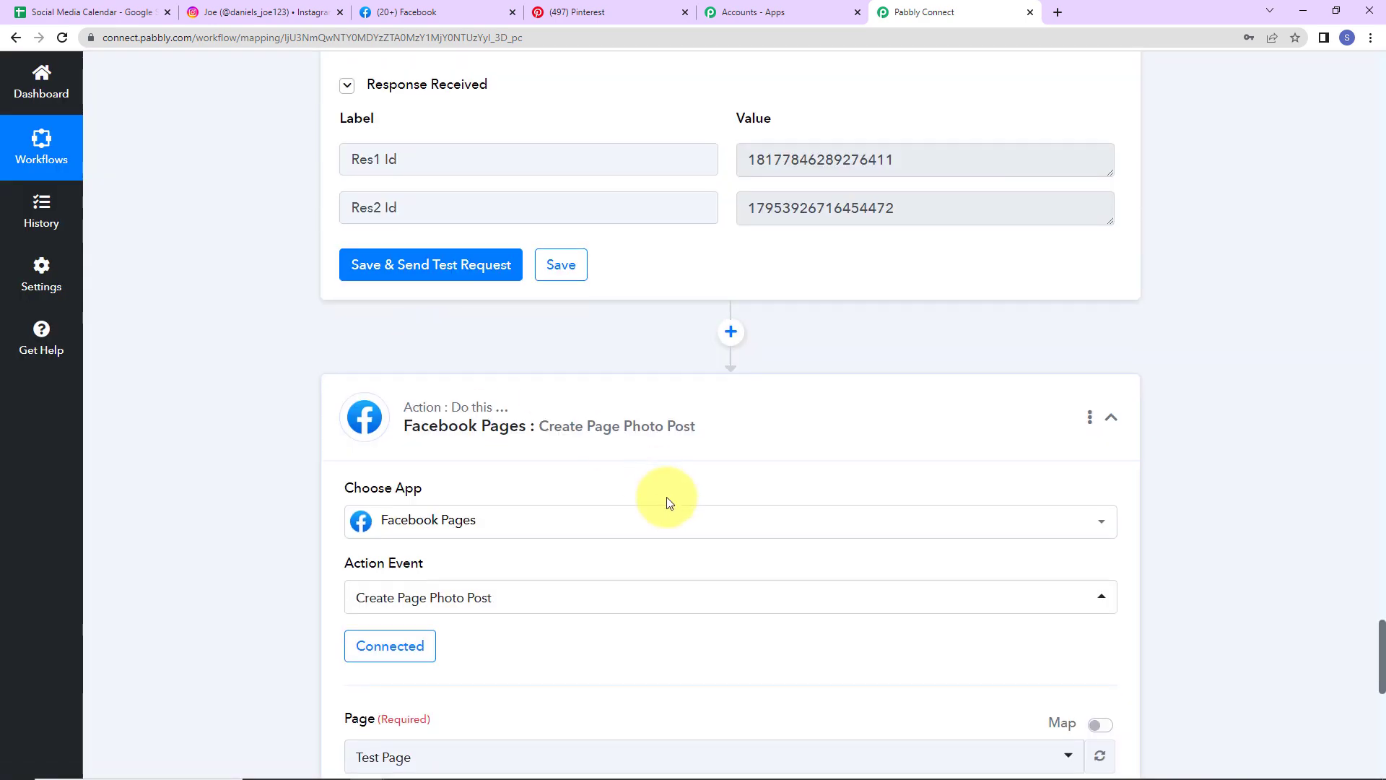
# - Check the managed pages on Facebook, and set the Facebook action's Page to Pabbly
pyautogui.scroll(-5, 665, 501)
pyautogui.scroll(-1, 666, 496)
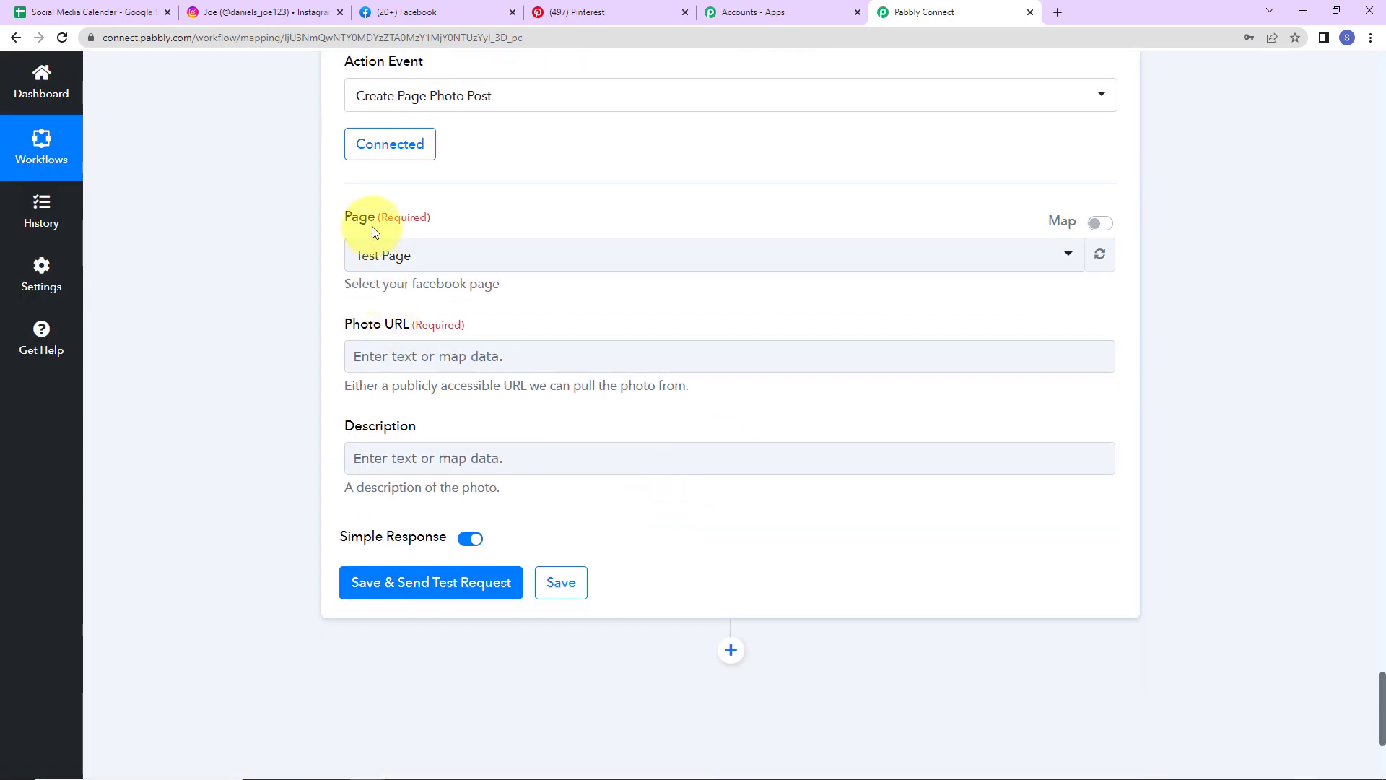
pyautogui.hotkey('ctrl', '3')
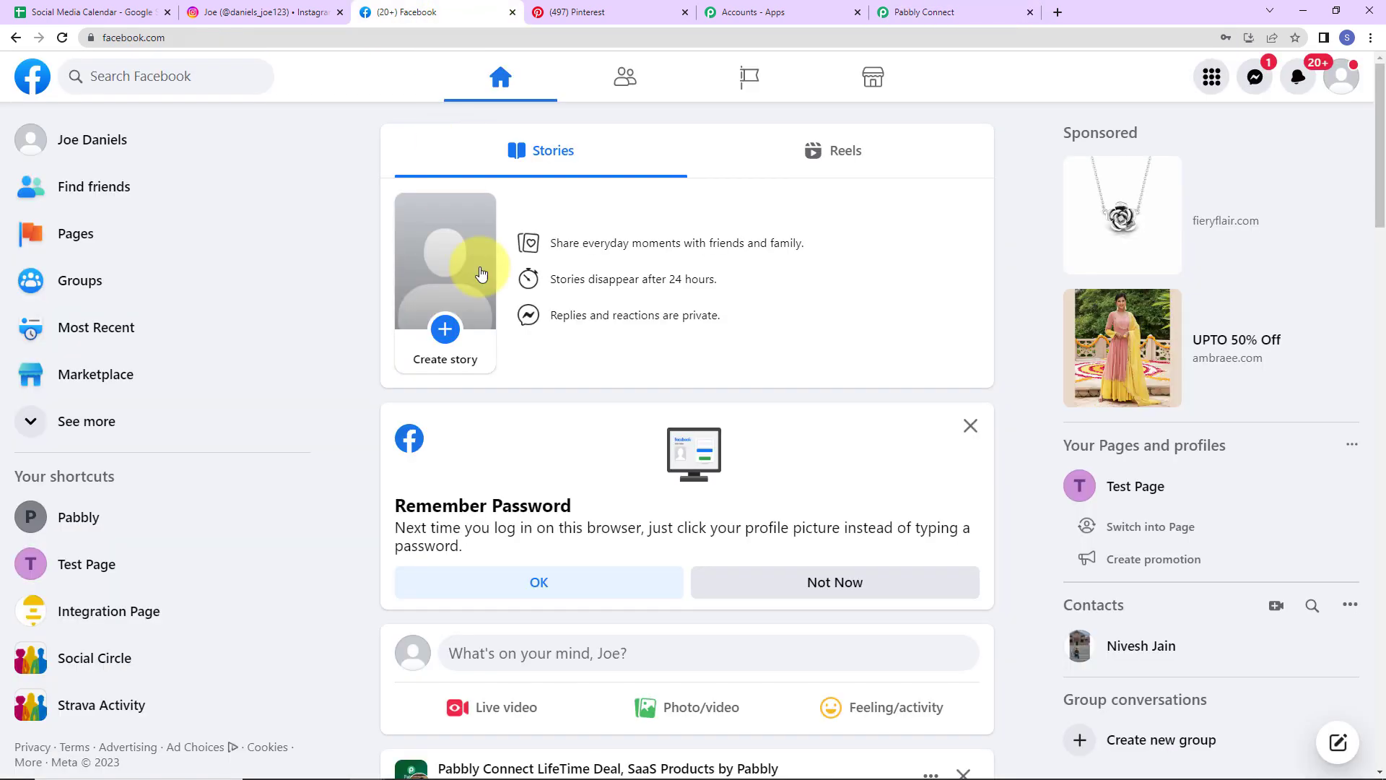
pyautogui.click(78, 233)
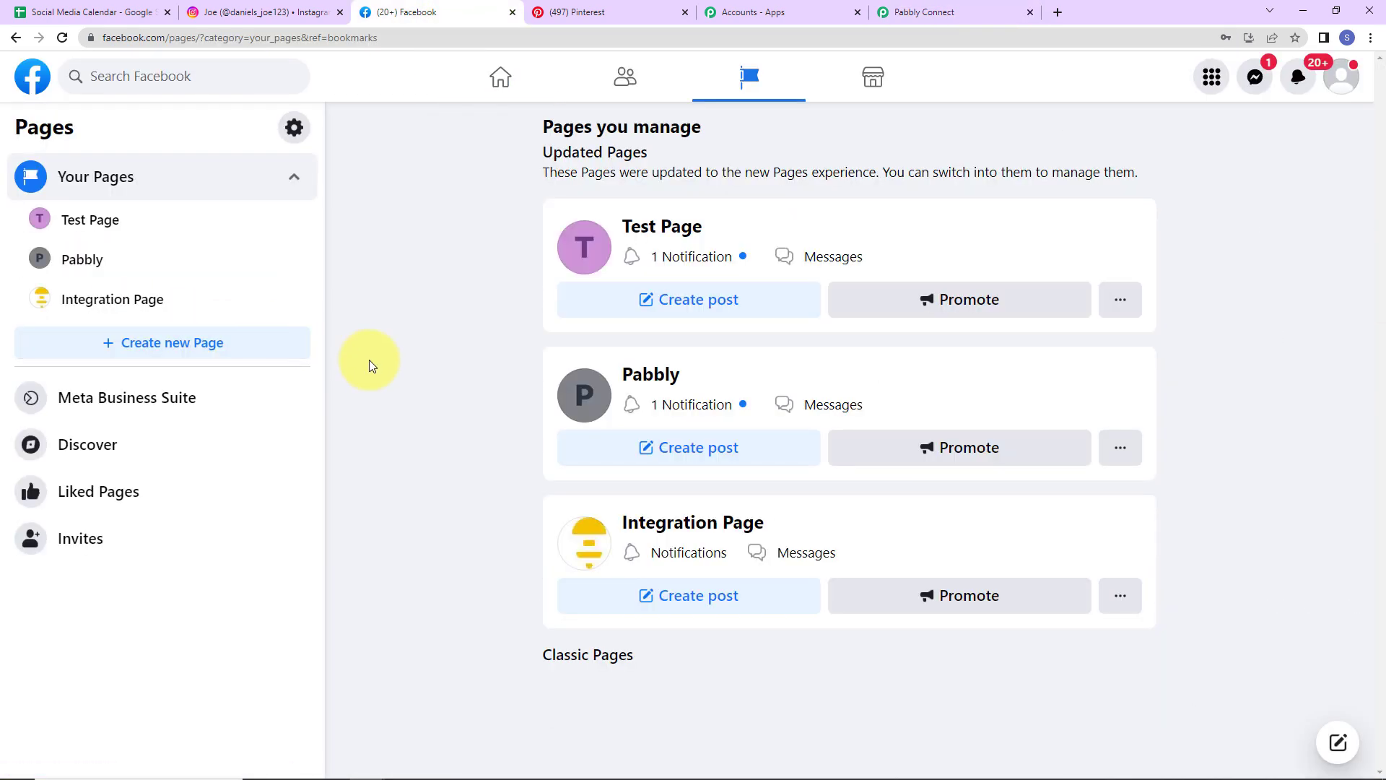
pyautogui.click(963, 18)
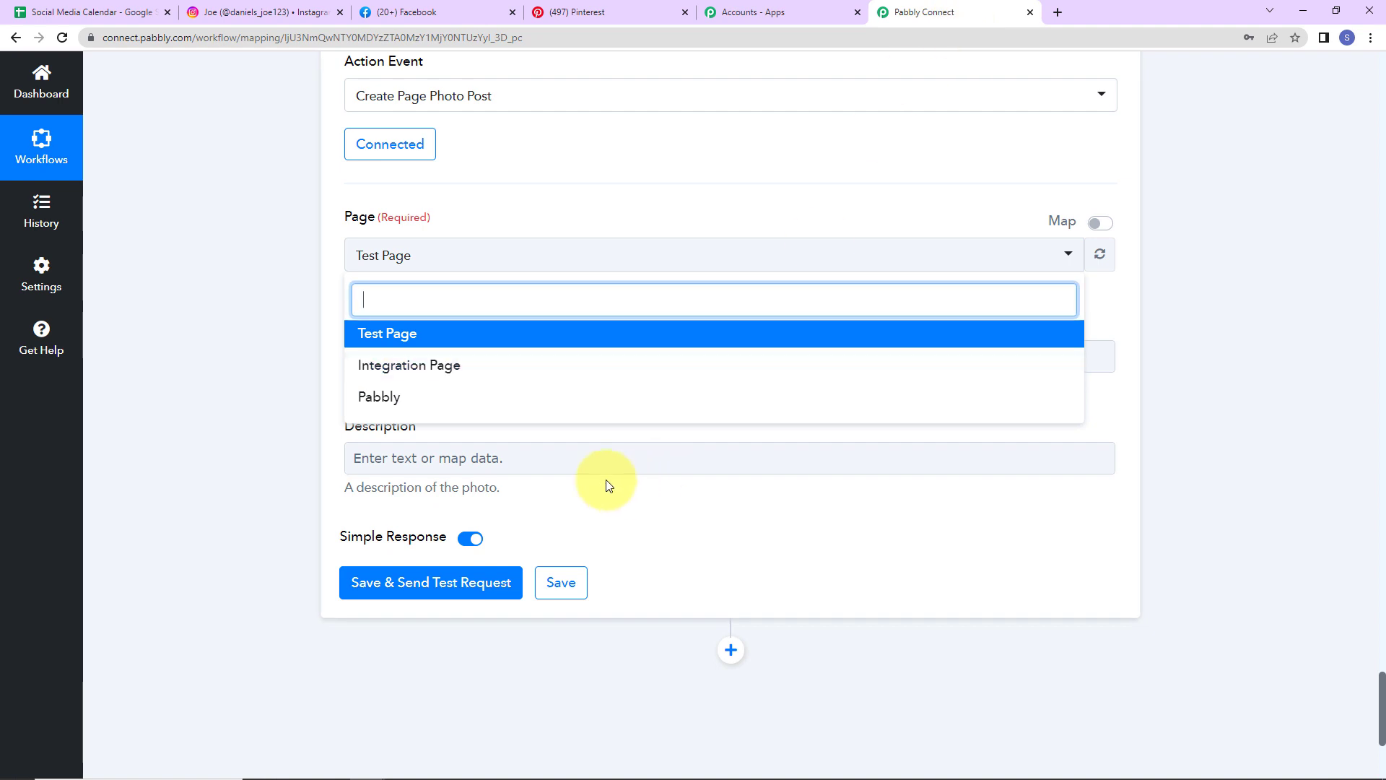
pyautogui.click(397, 401)
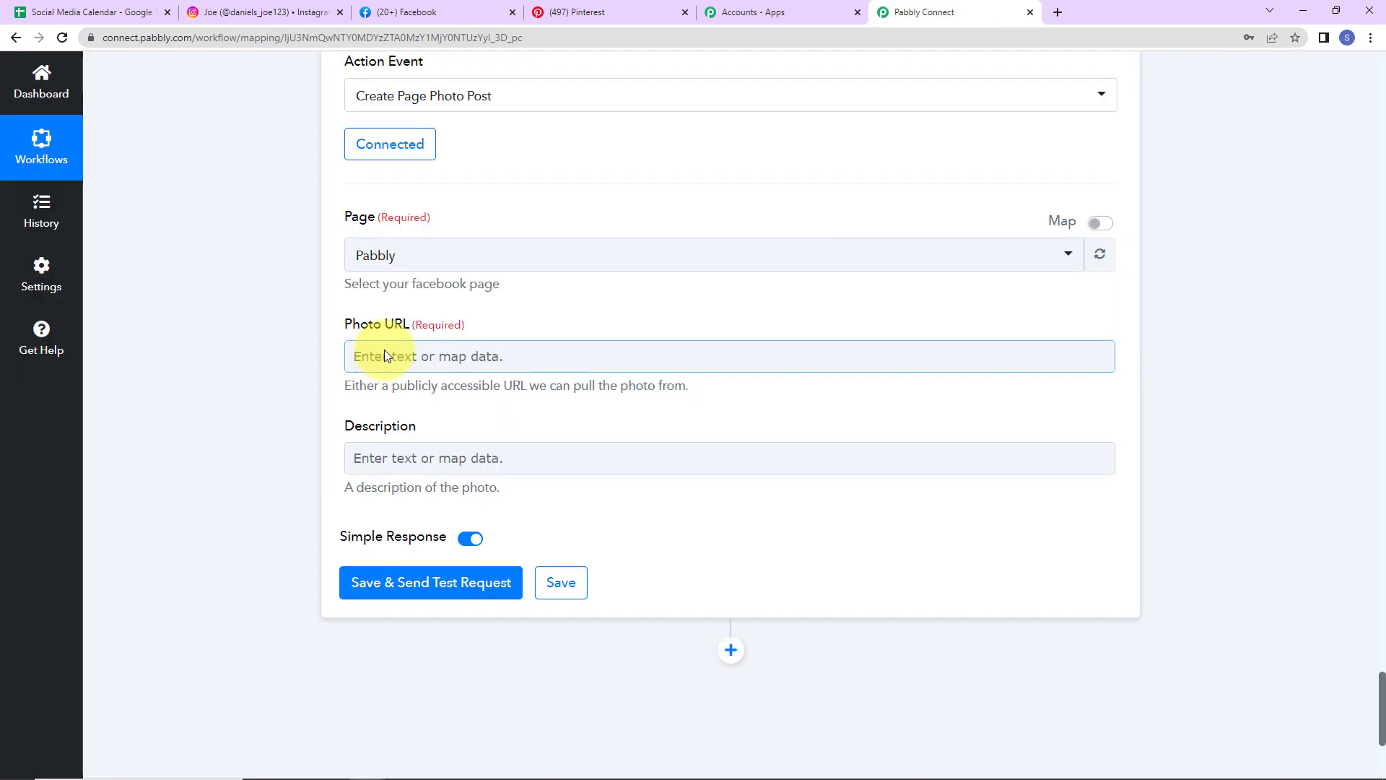
# - Map the Facebook action's Photo URL to the Google Sheets row's Image Link value
pyautogui.click(384, 364)
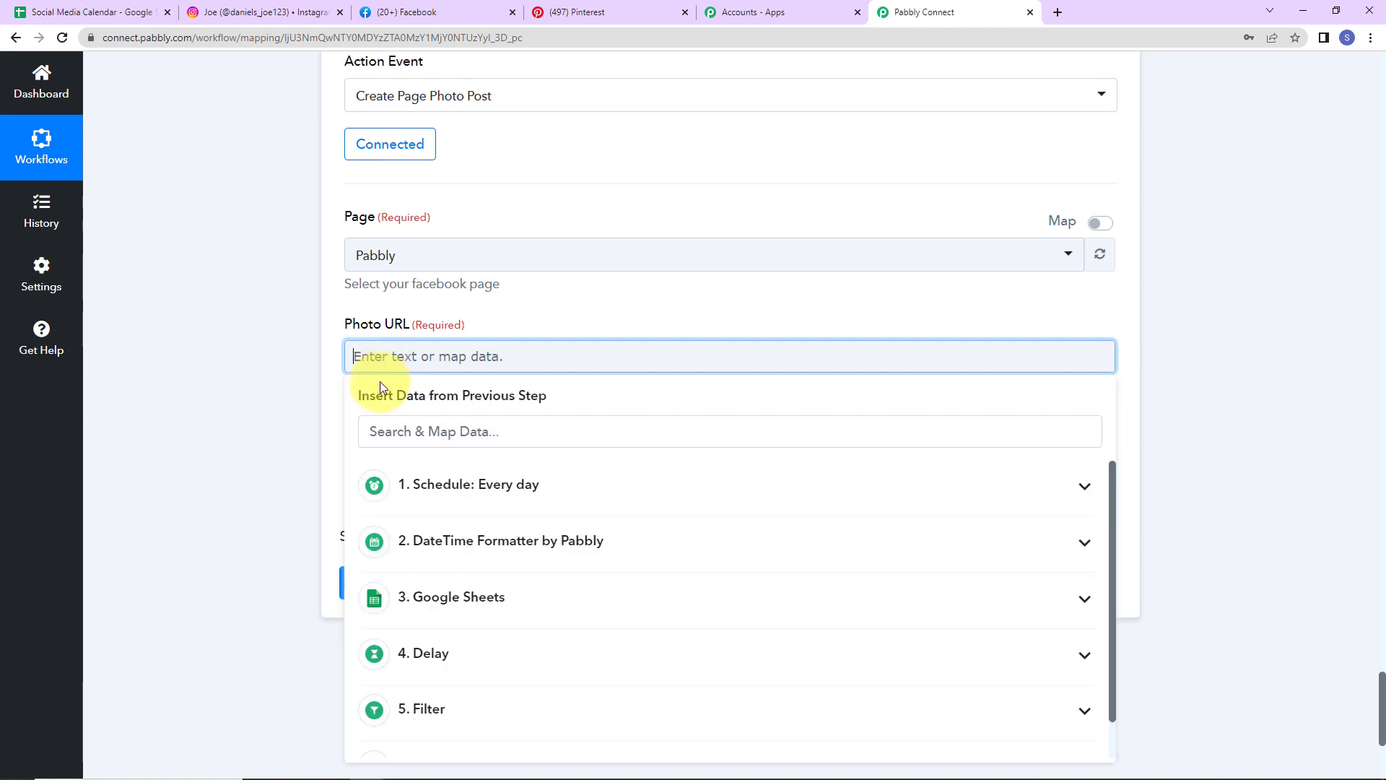
pyautogui.scroll(-1, 490, 571)
pyautogui.click(490, 572)
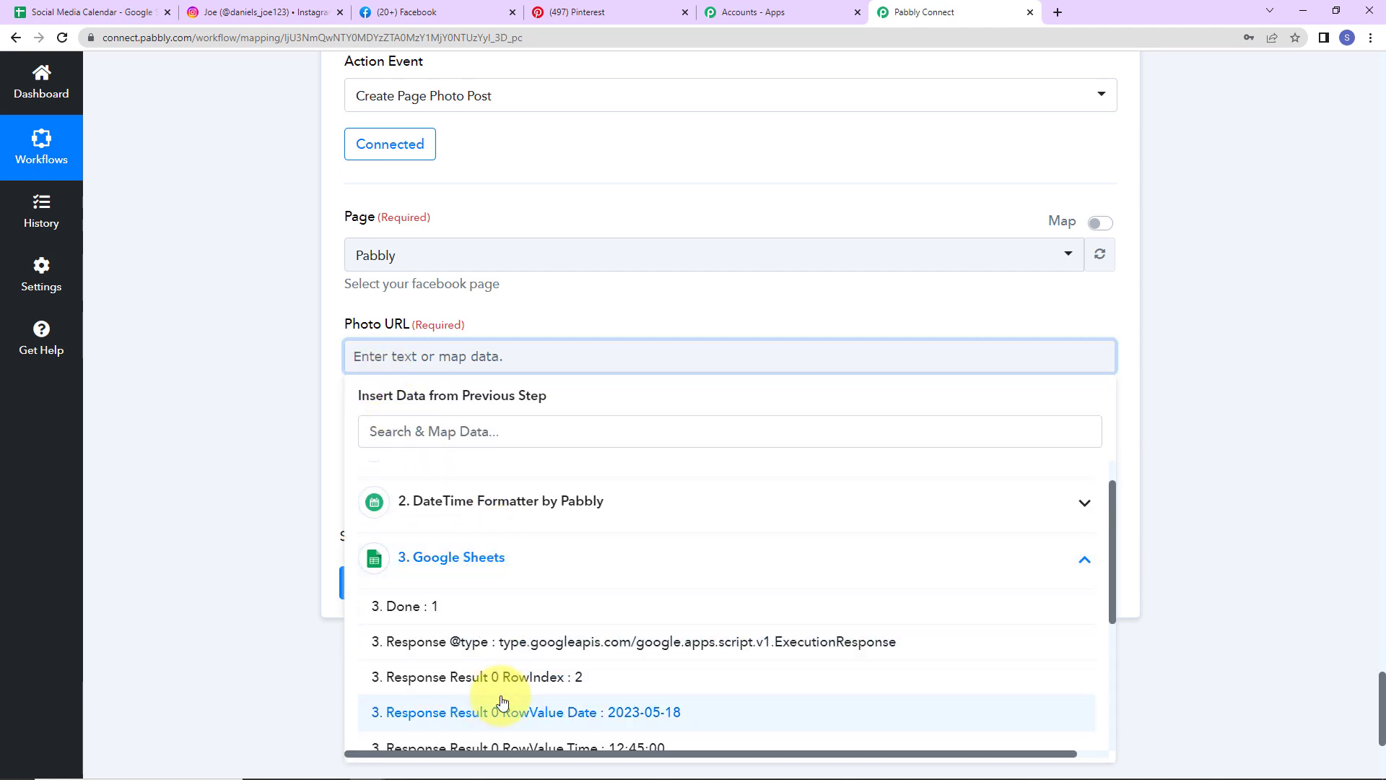
pyautogui.scroll(-3, 501, 635)
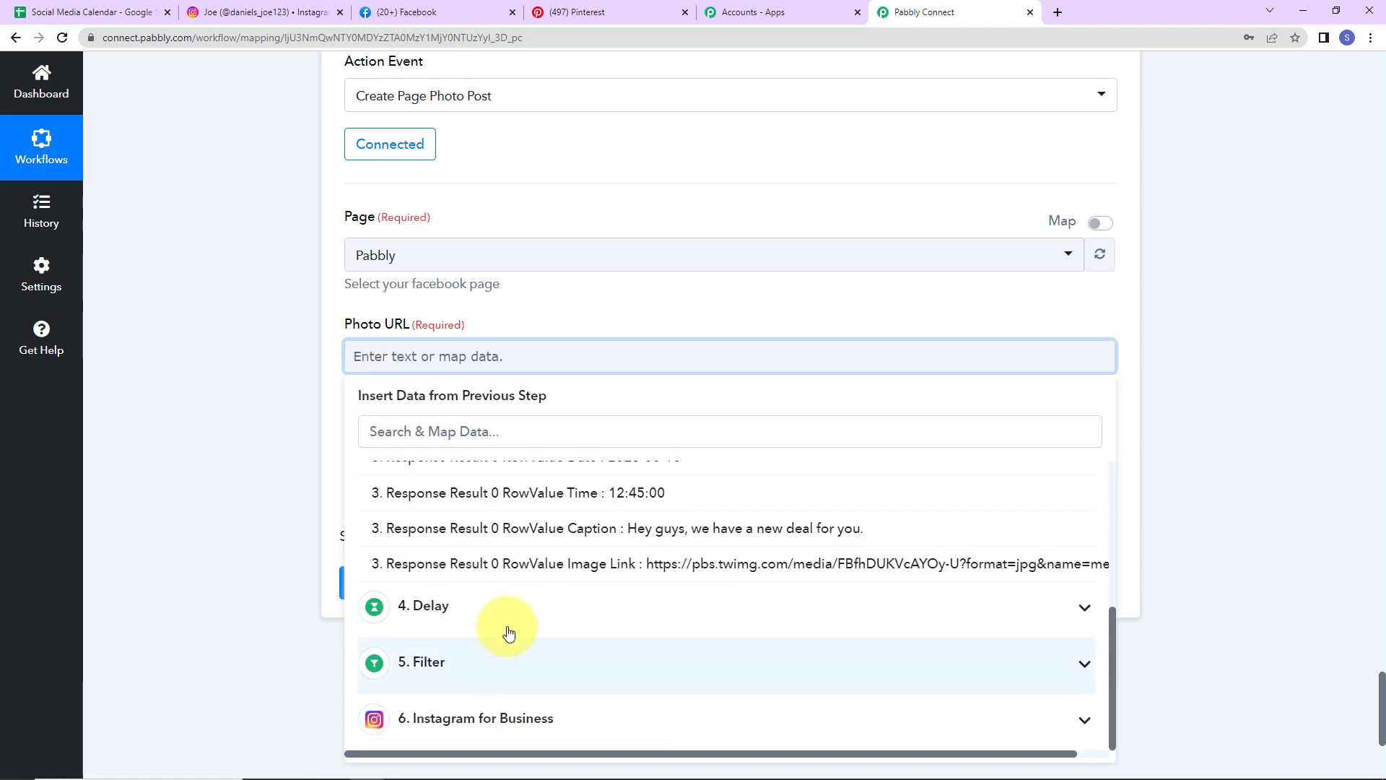
pyautogui.click(464, 564)
pyautogui.click(279, 449)
# - Map the Facebook post's Description to the Google Sheets row's Caption value, and save the action with a test request
pyautogui.scroll(-2, 279, 449)
pyautogui.click(429, 329)
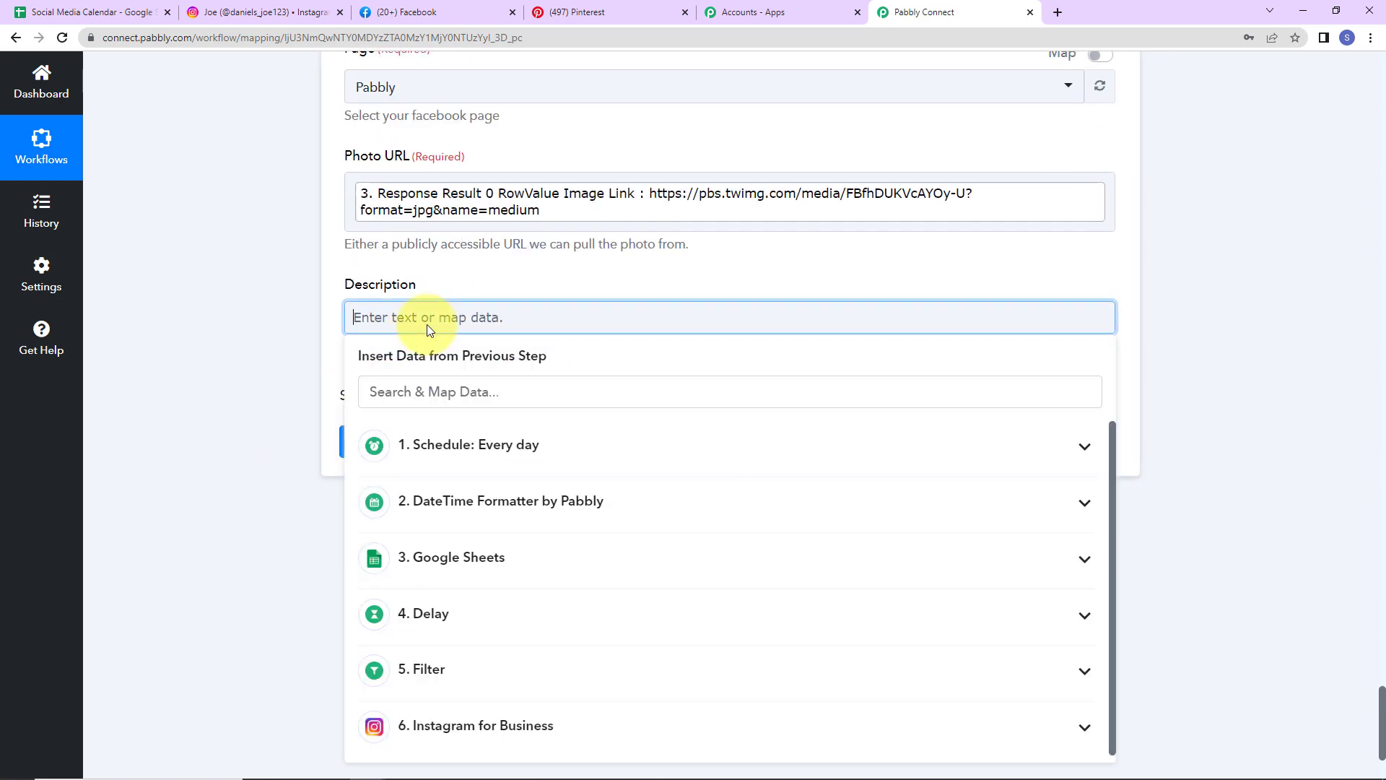
pyautogui.click(458, 562)
pyautogui.scroll(-1, 501, 652)
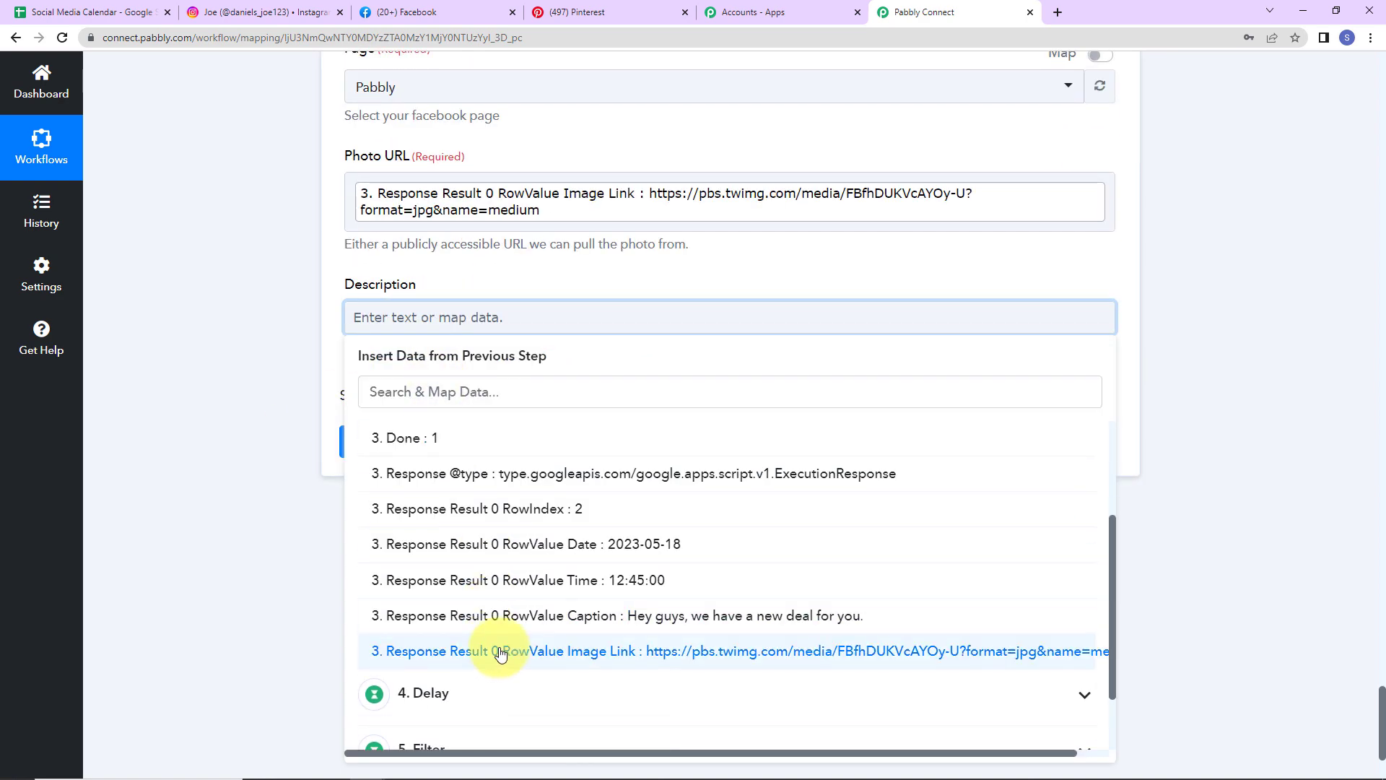
pyautogui.click(390, 618)
pyautogui.click(205, 453)
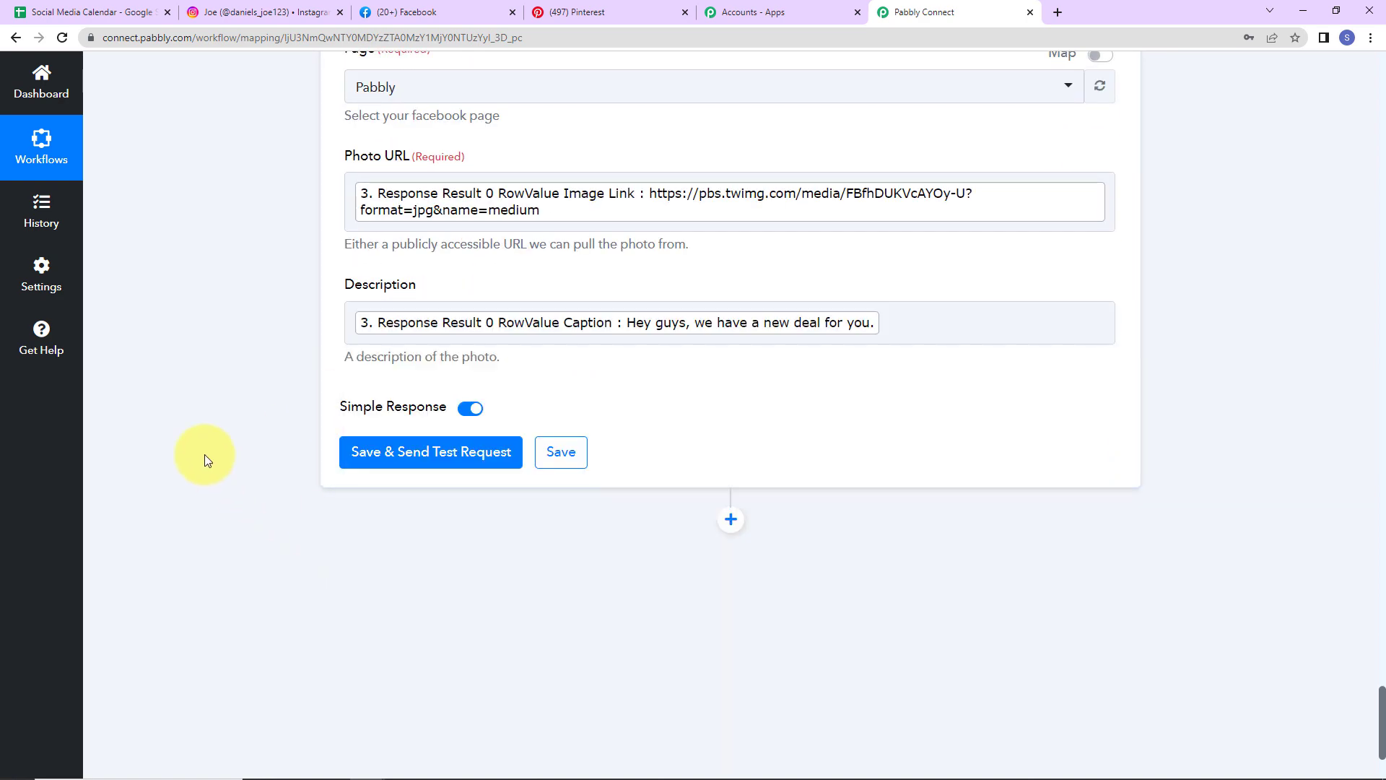
pyautogui.click(399, 462)
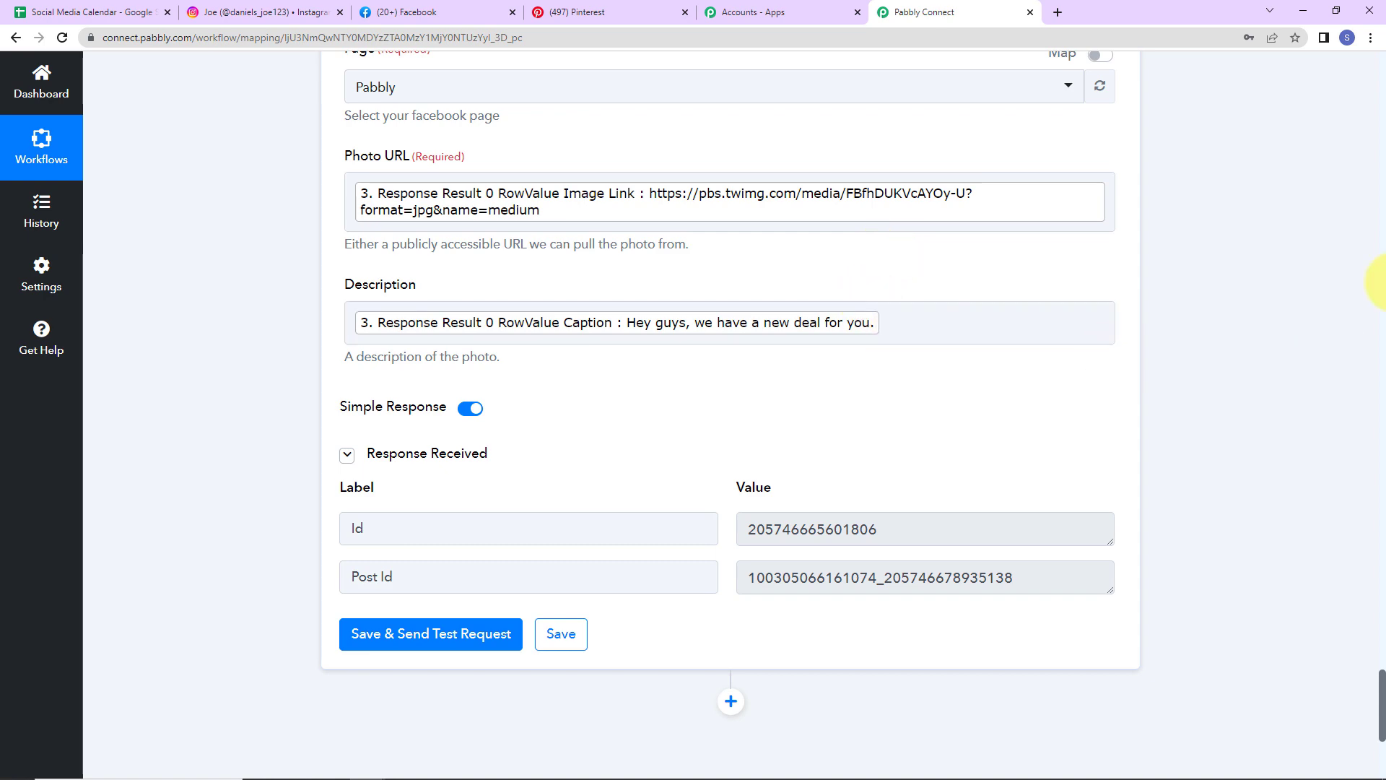
# - Open the Pabbly page on Facebook and check its newest post's image and caption
pyautogui.click(422, 14)
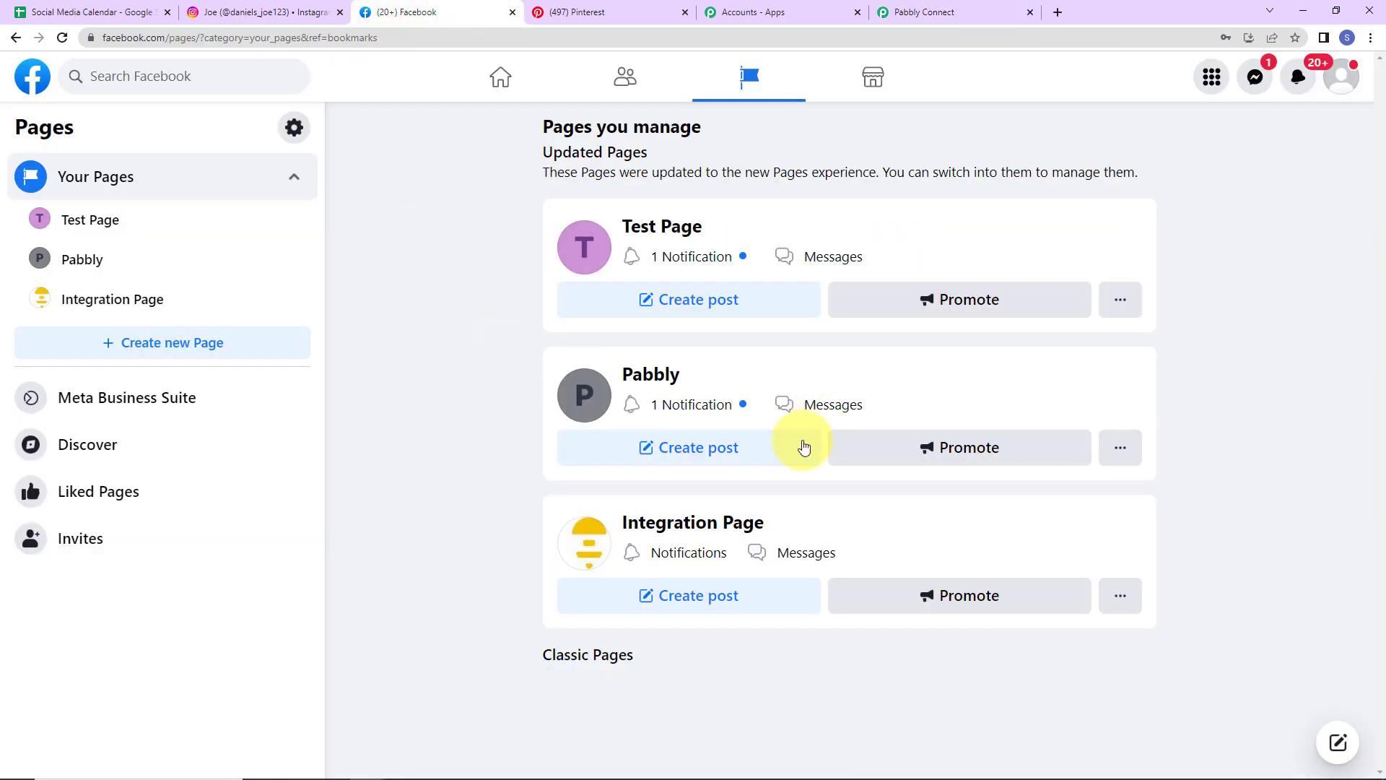
pyautogui.click(645, 379)
pyautogui.scroll(-8, 823, 527)
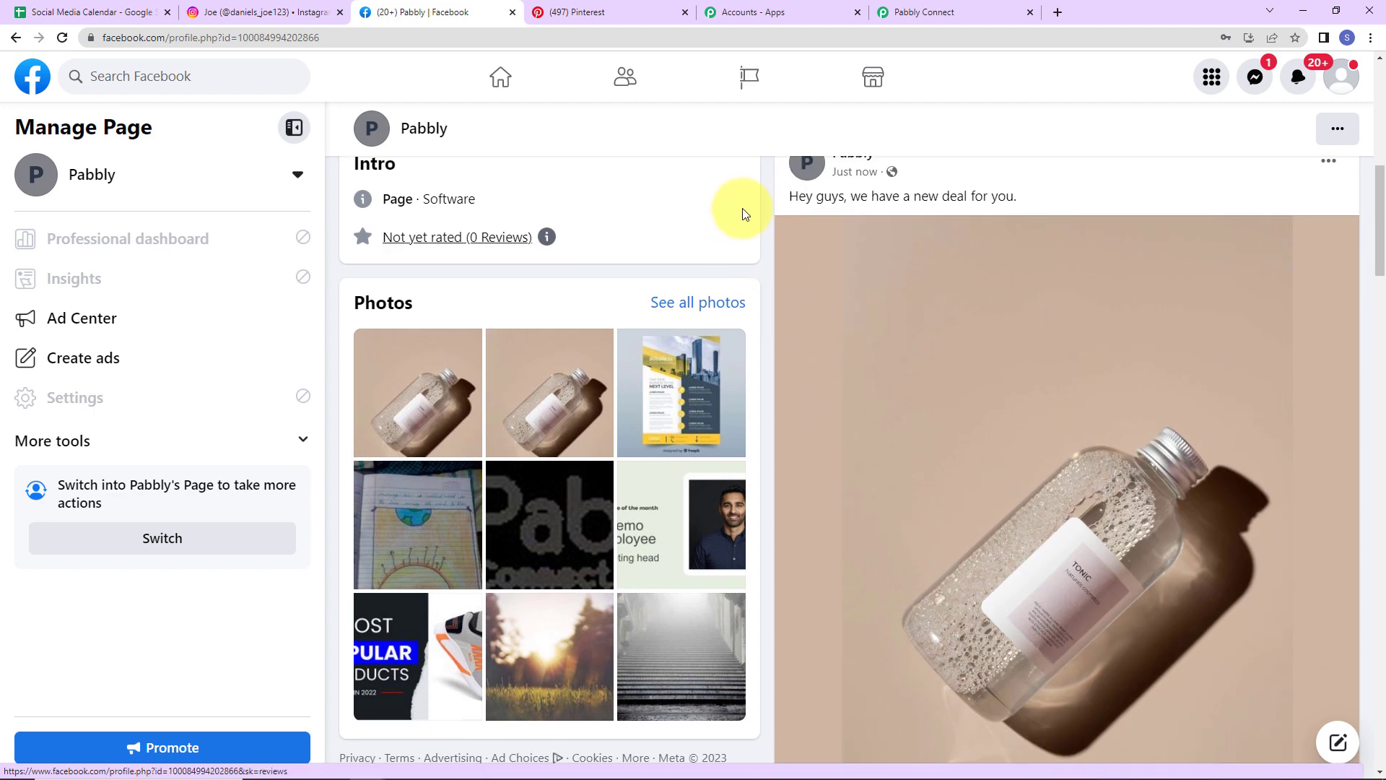
# - Return to the Pabbly Connect workflow and add a Pinterest action with the Create Pin action event
pyautogui.click(957, 11)
pyautogui.scroll(-5, 711, 499)
pyautogui.click(730, 374)
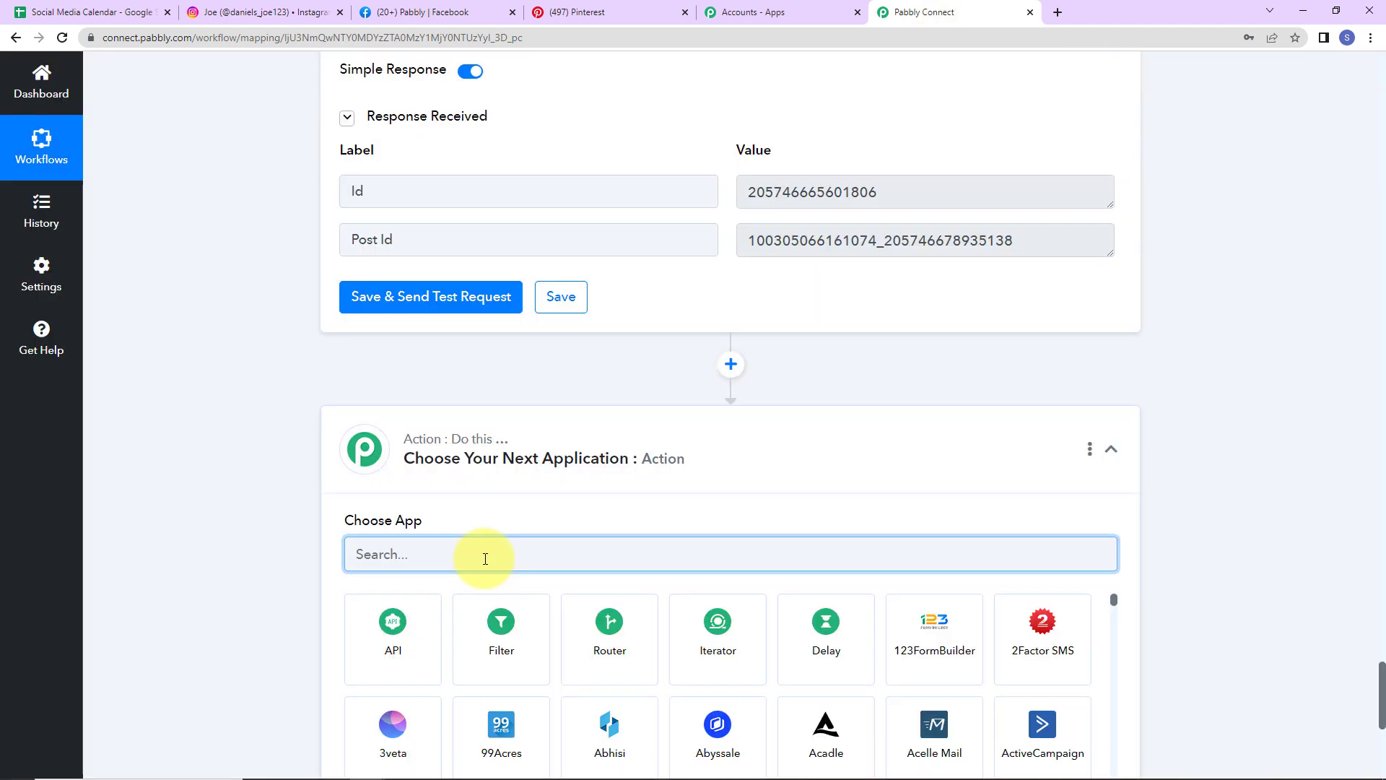
pyautogui.write('pint')
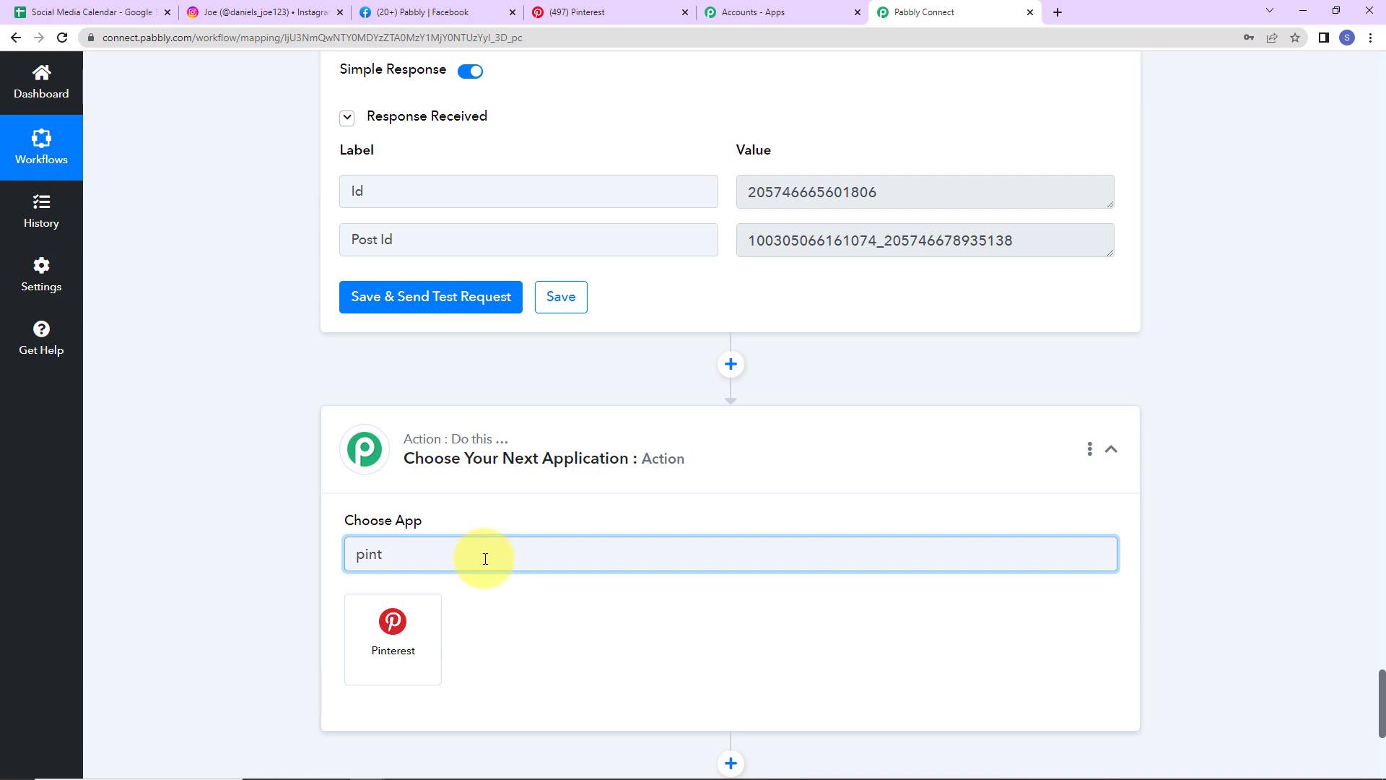
pyautogui.click(397, 644)
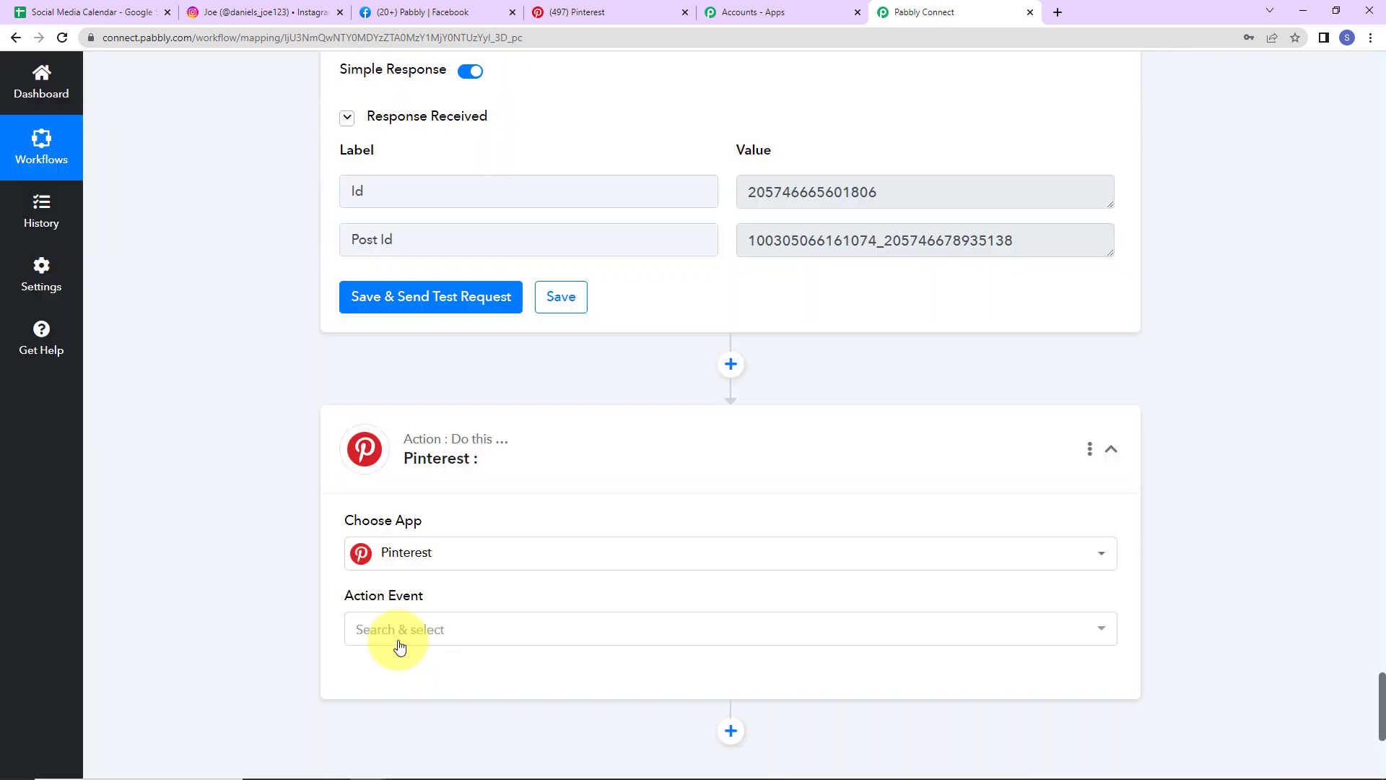
pyautogui.click(399, 645)
pyautogui.click(433, 226)
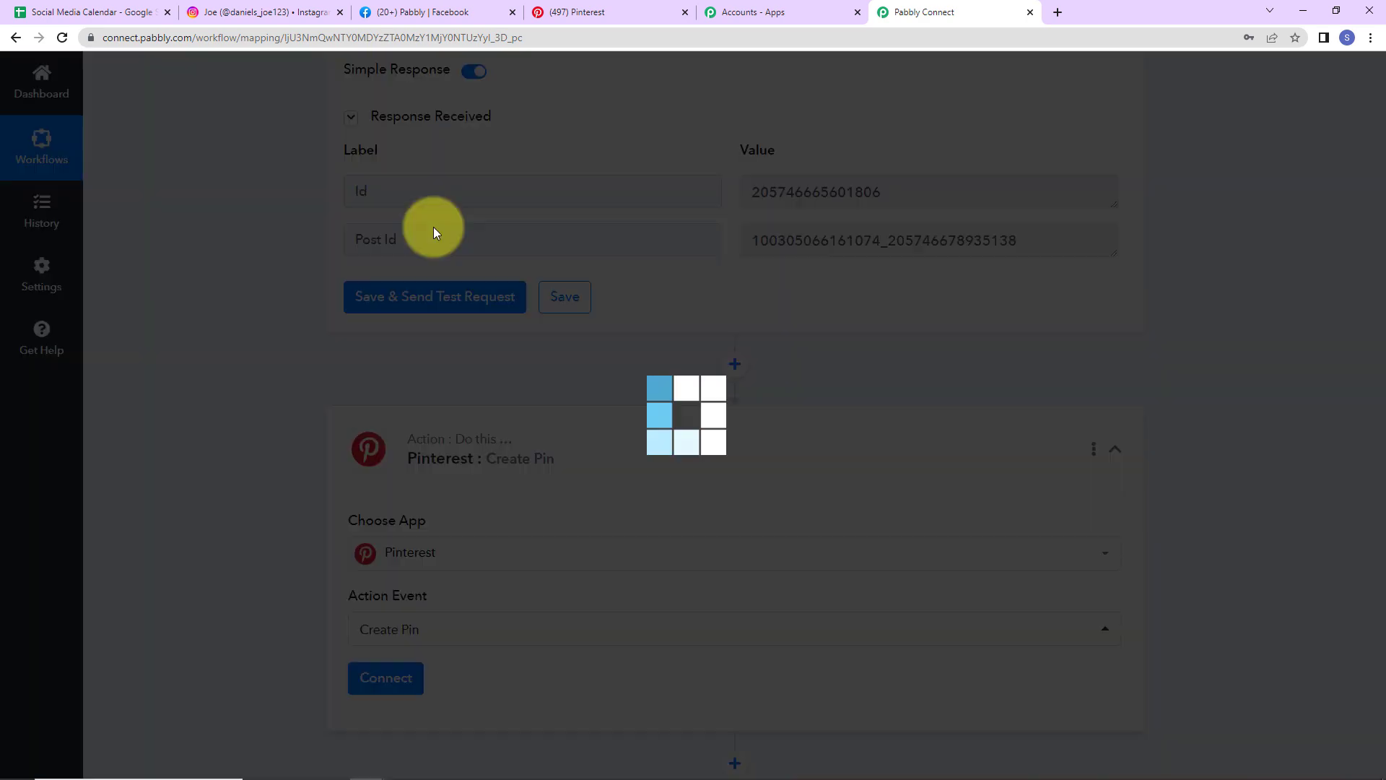
# - Connect the Pinterest action through a new Pinterest connection and authorize its access to the account
pyautogui.click(383, 675)
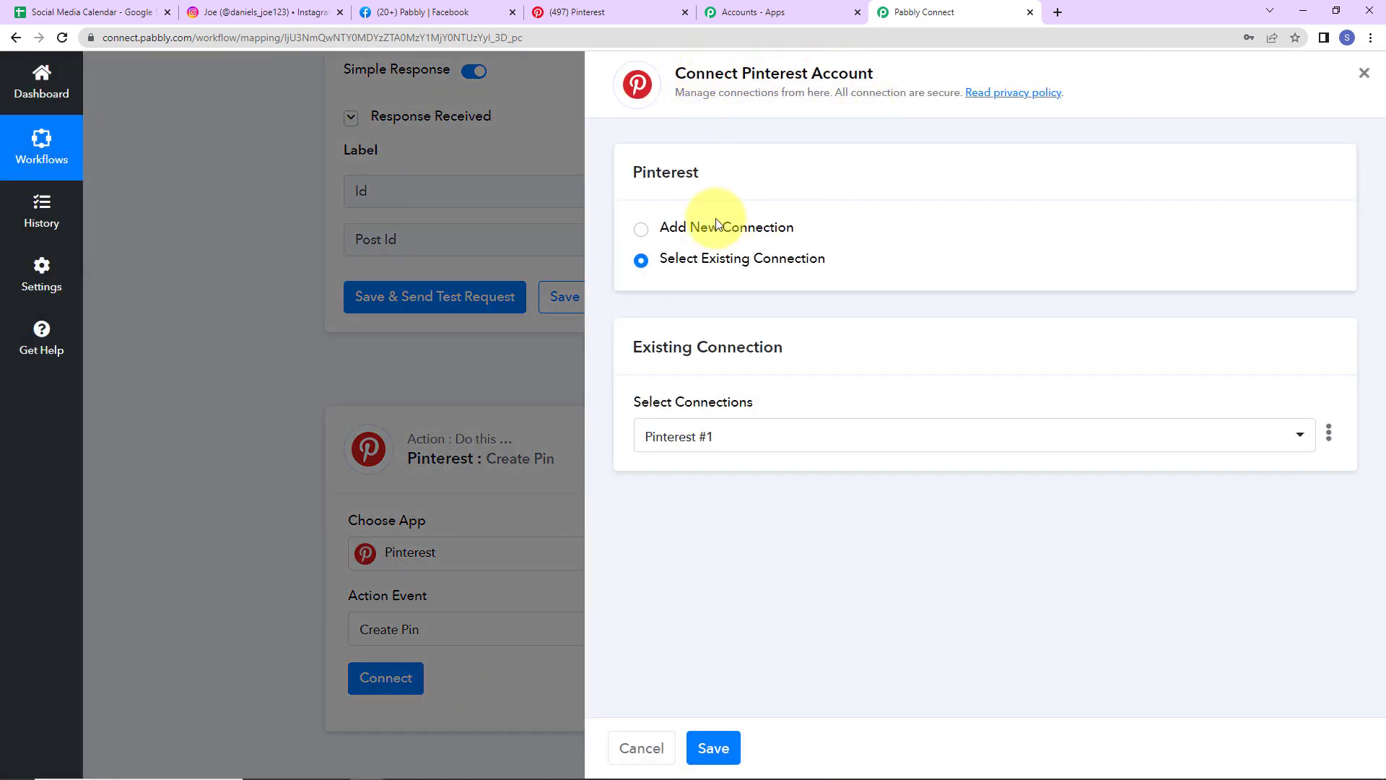
pyautogui.click(642, 229)
pyautogui.click(686, 417)
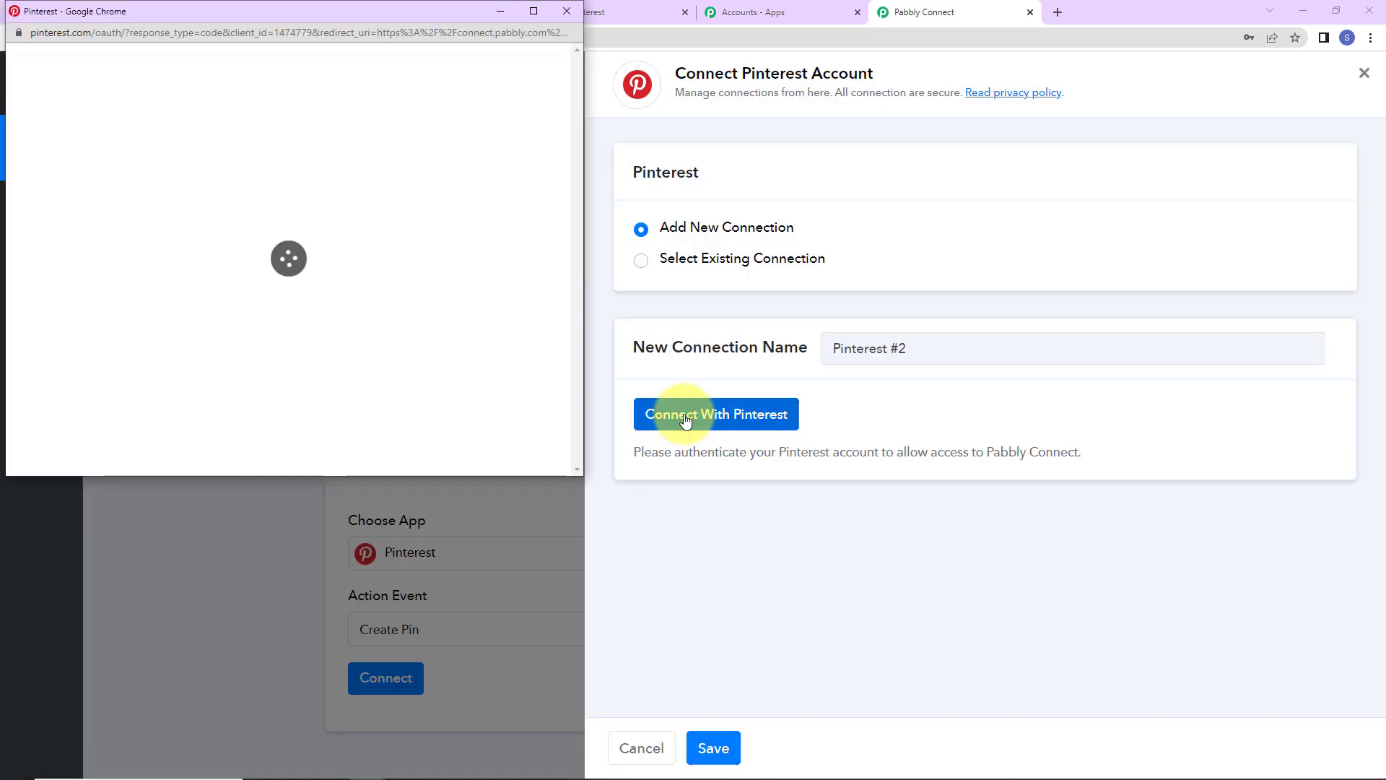
pyautogui.click(359, 432)
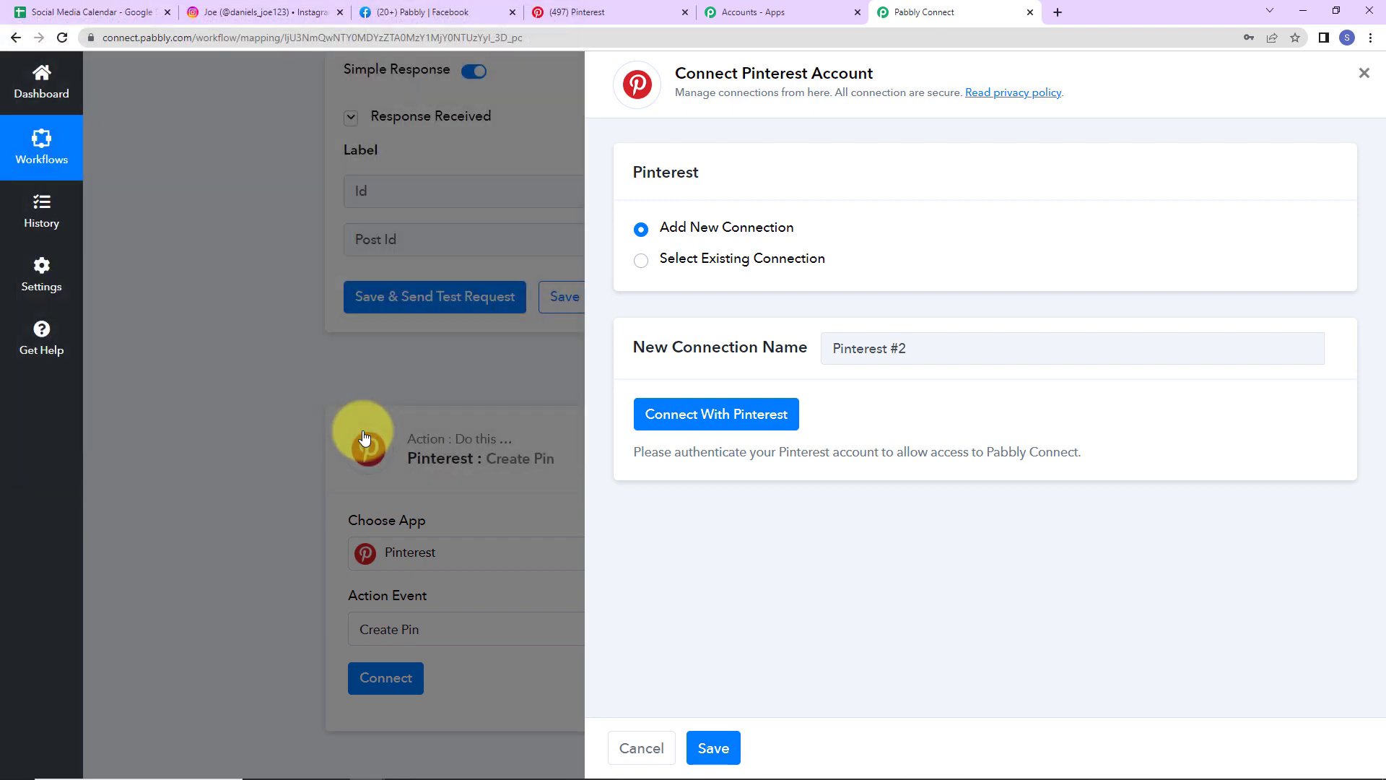
# - Look over the Create Pin fields, and view the saved boards on the Pinterest profile
pyautogui.scroll(-3, 520, 551)
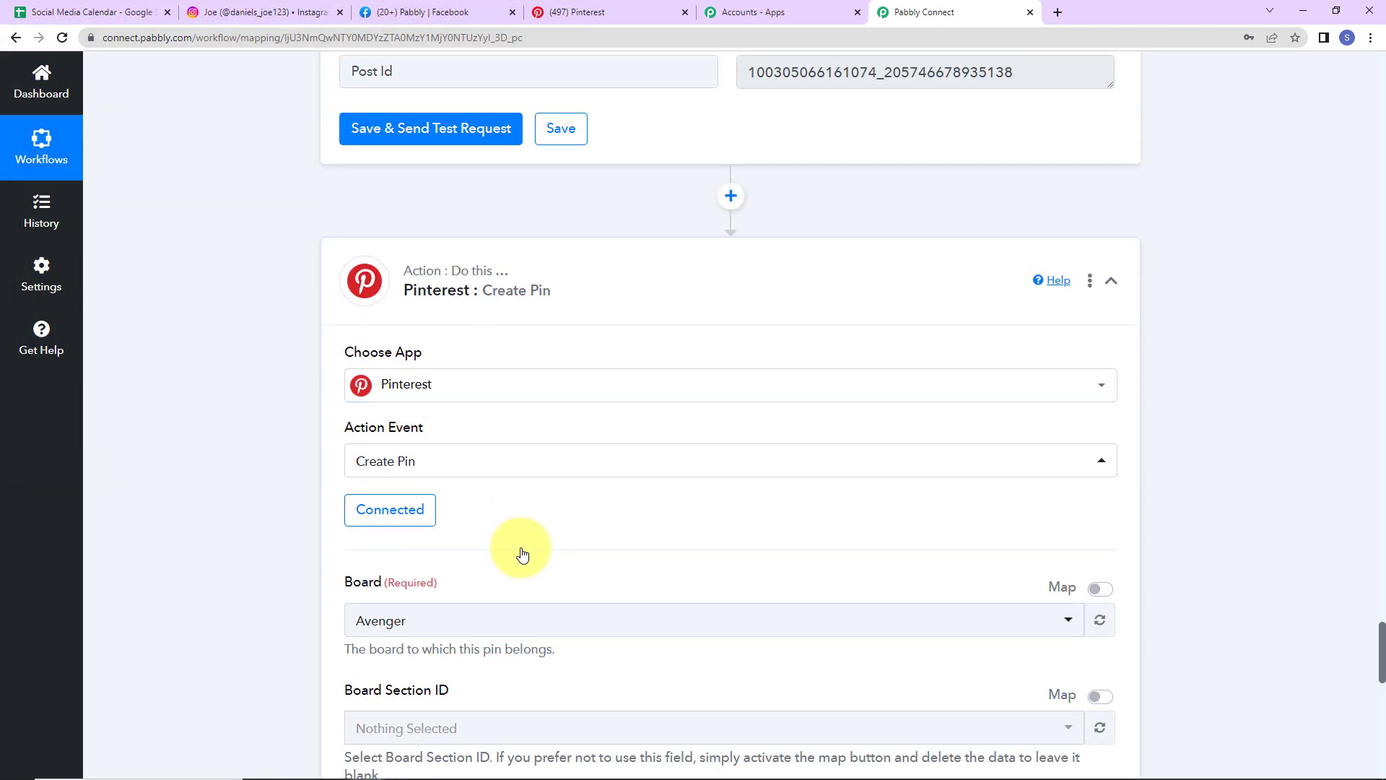
pyautogui.scroll(-5, 523, 554)
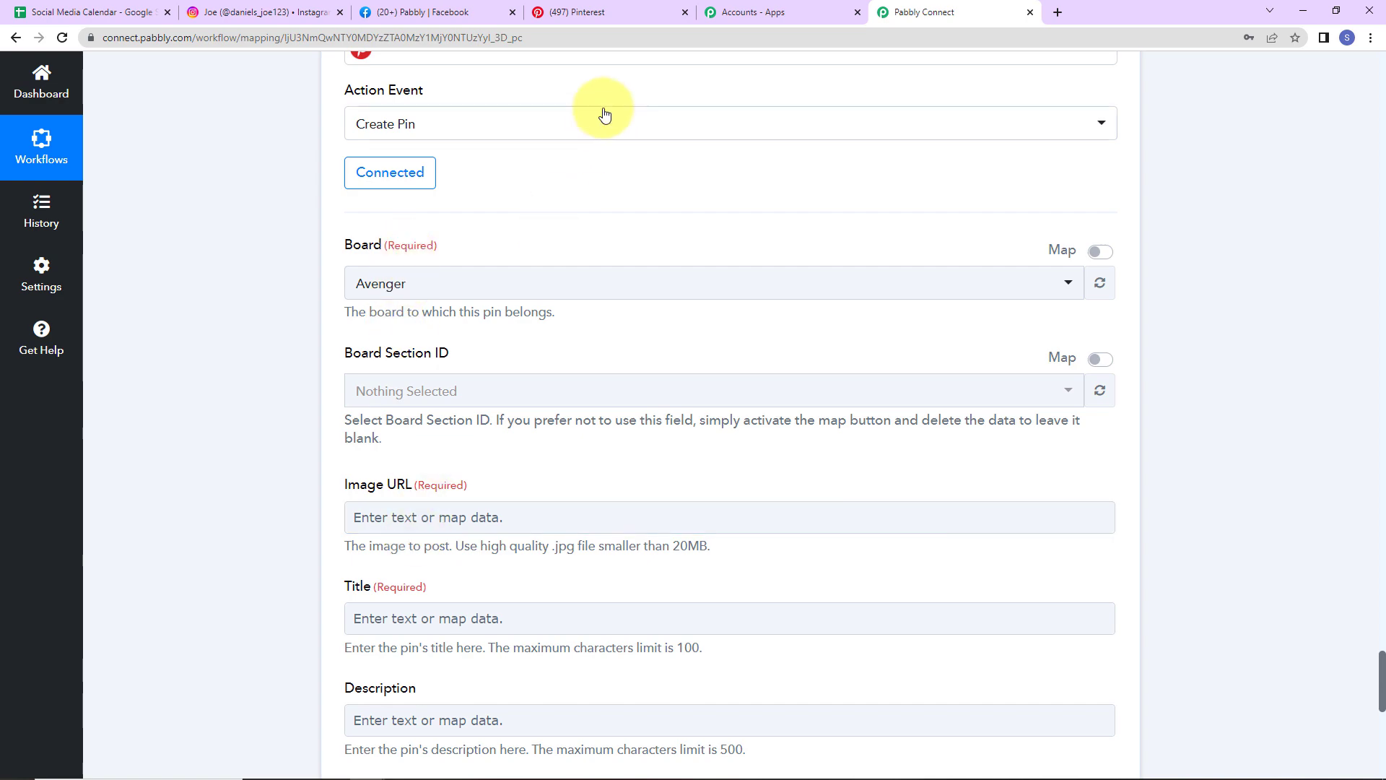
pyautogui.click(598, 12)
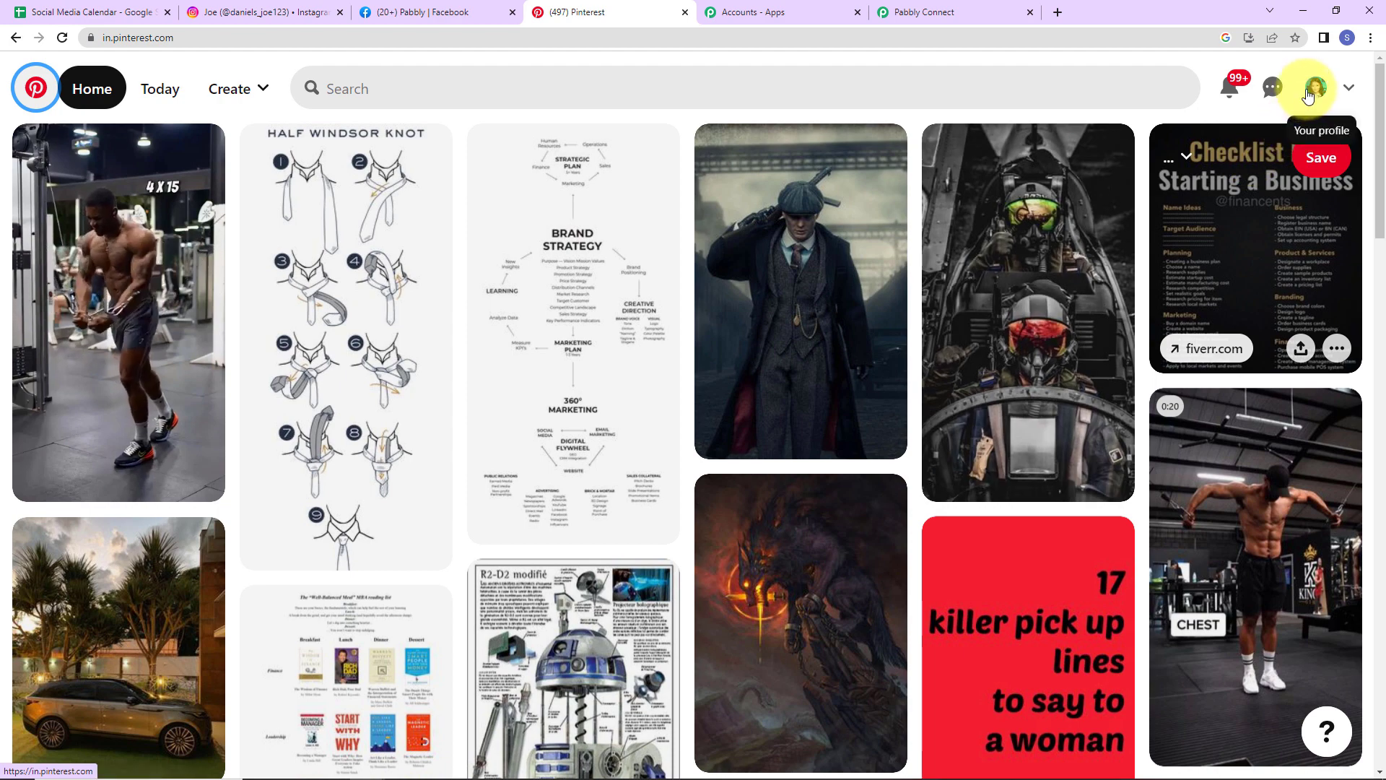
pyautogui.click(1293, 109)
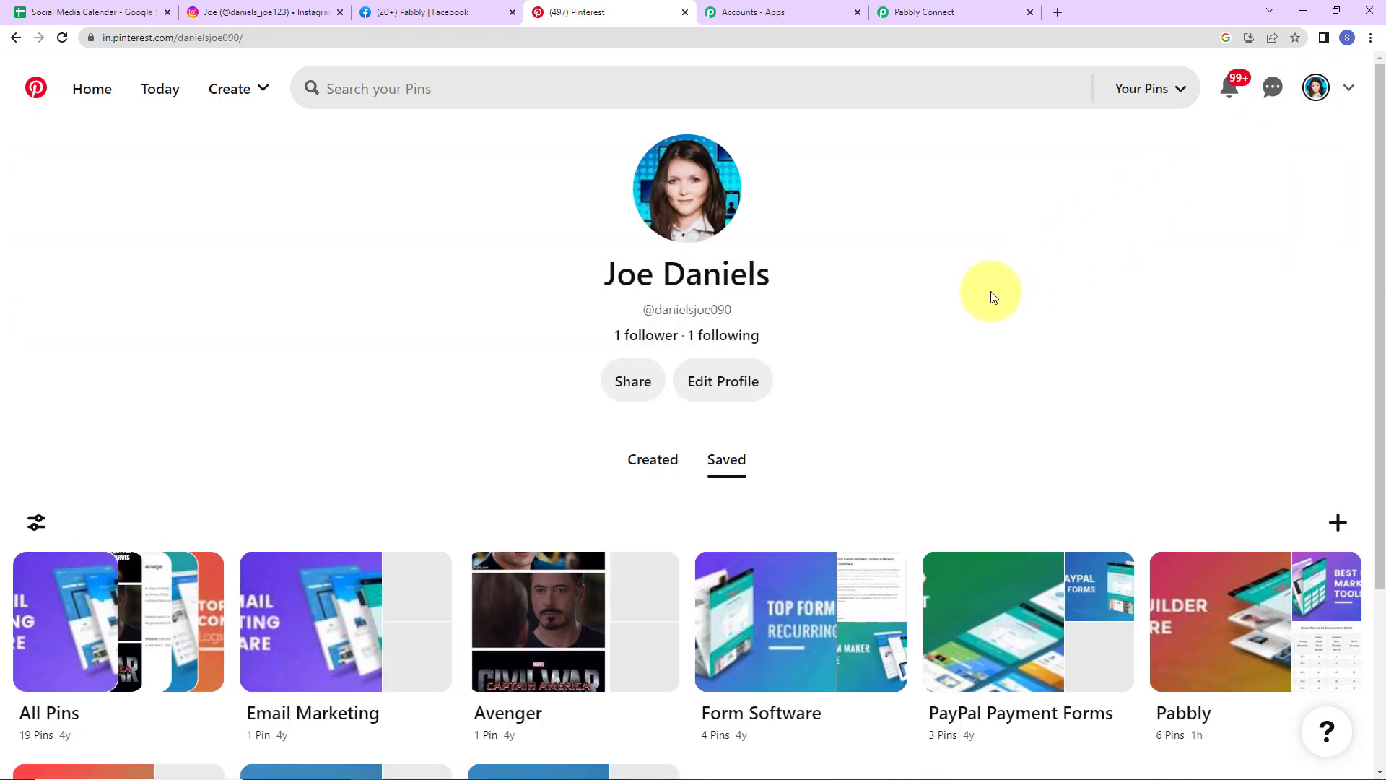
pyautogui.scroll(-3, 811, 396)
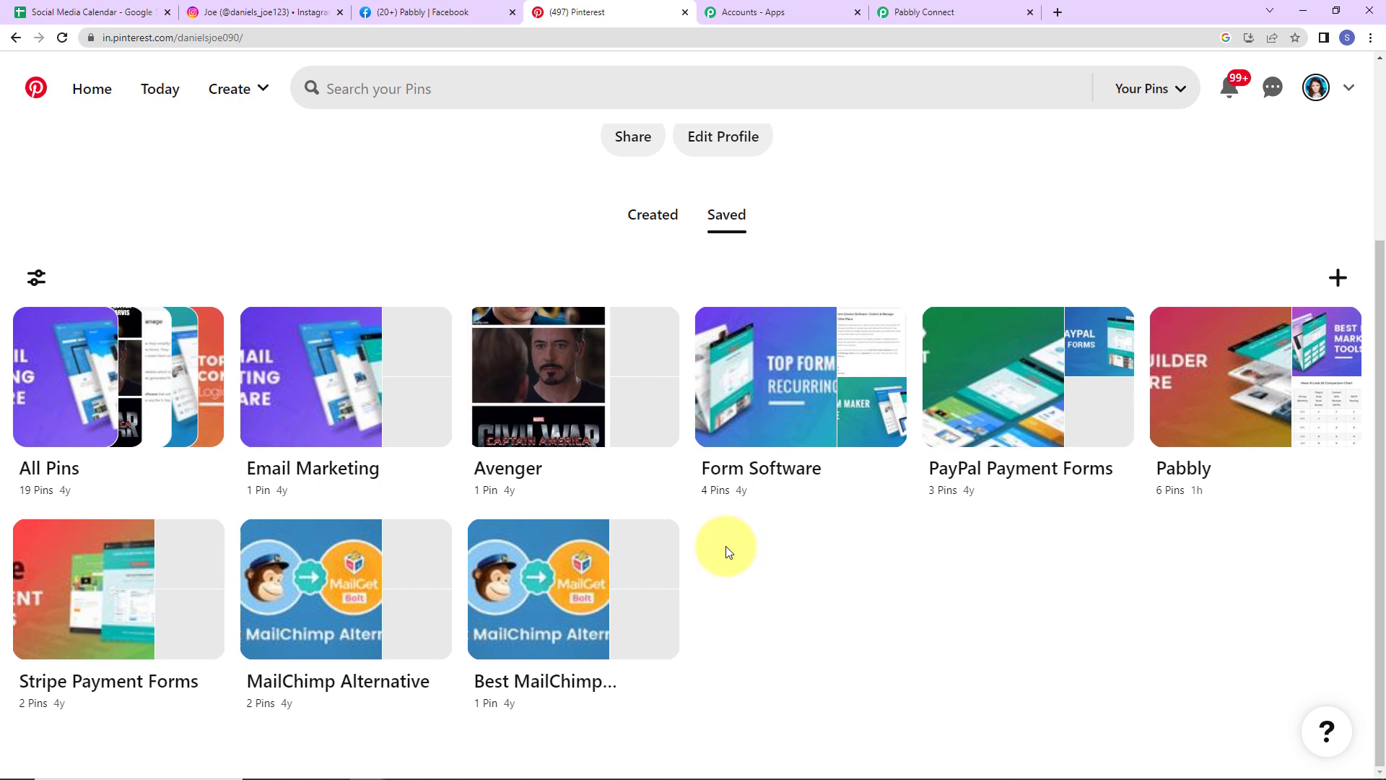
# - Return to the Pabbly Connect workflow and map the pin's Image URL to the Google Sheets row's Image Link value
pyautogui.click(921, 13)
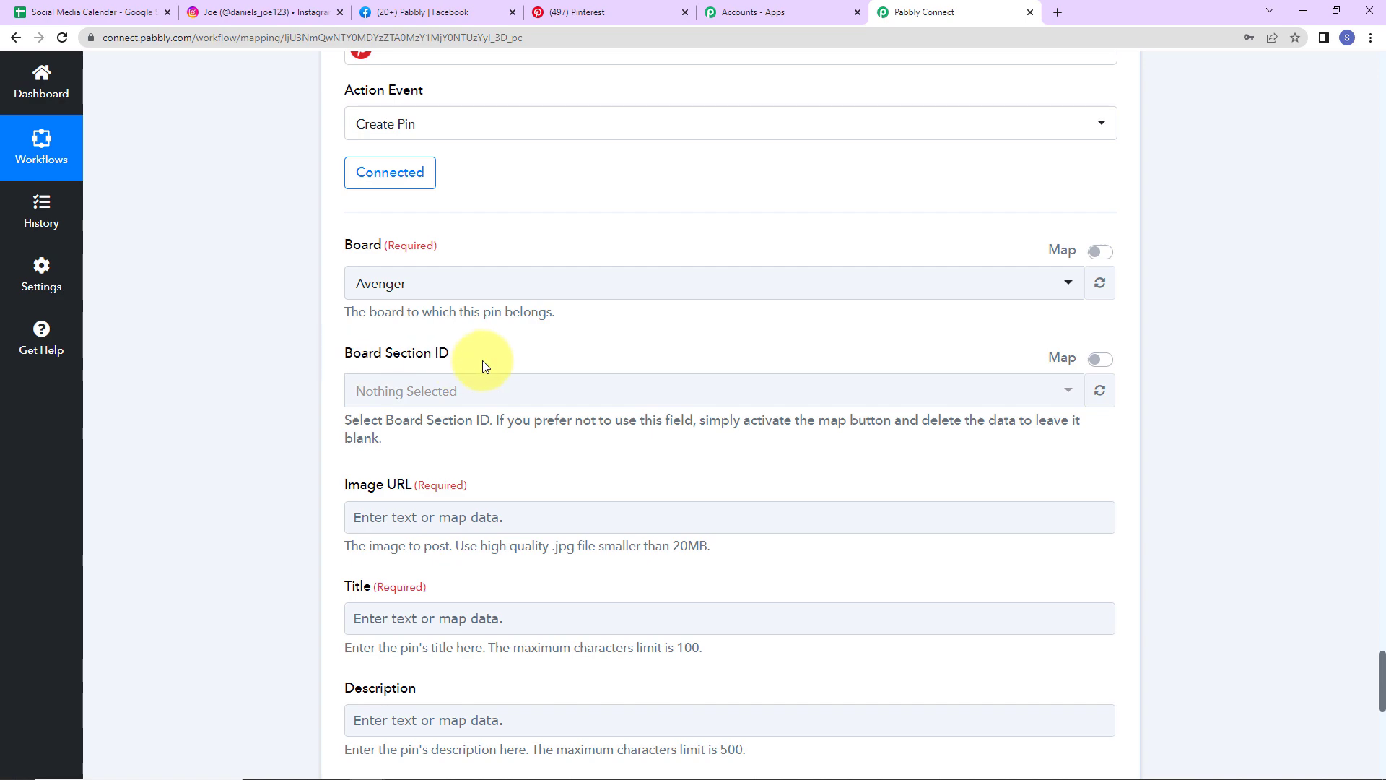
pyautogui.scroll(-2, 505, 382)
pyautogui.click(413, 345)
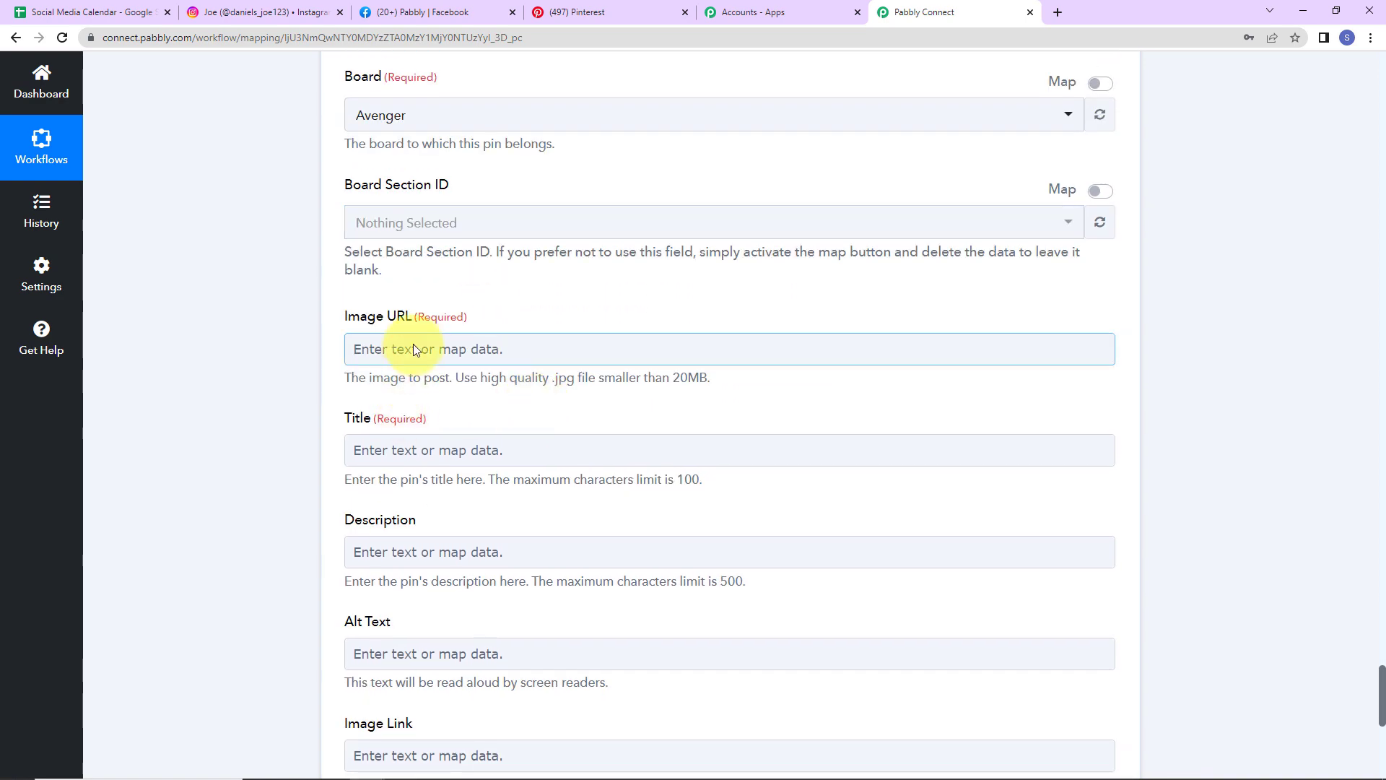
pyautogui.scroll(-2, 479, 470)
pyautogui.click(478, 498)
pyautogui.scroll(-2, 505, 563)
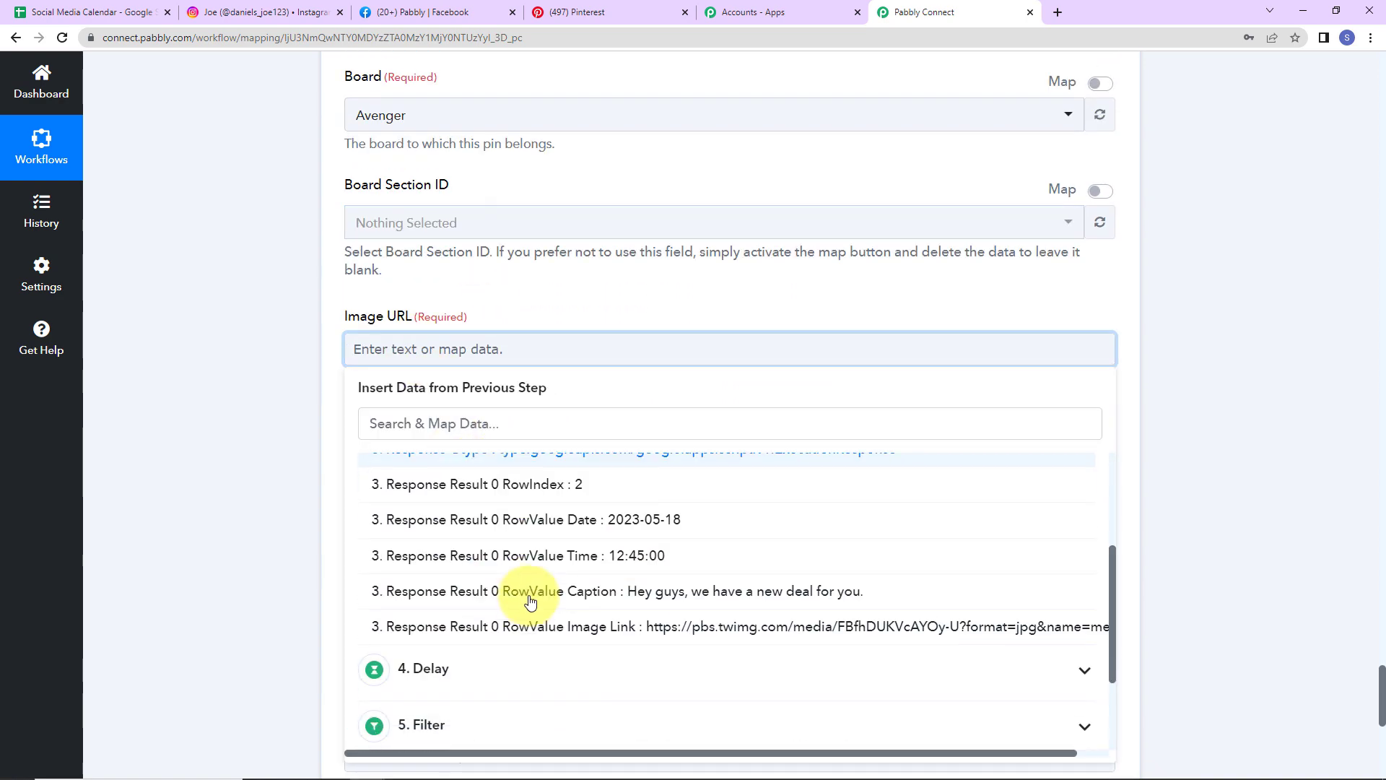
pyautogui.click(573, 604)
pyautogui.click(277, 443)
# - Map the pin's Title to the Google Sheets row's Caption value
pyautogui.scroll(-2, 278, 444)
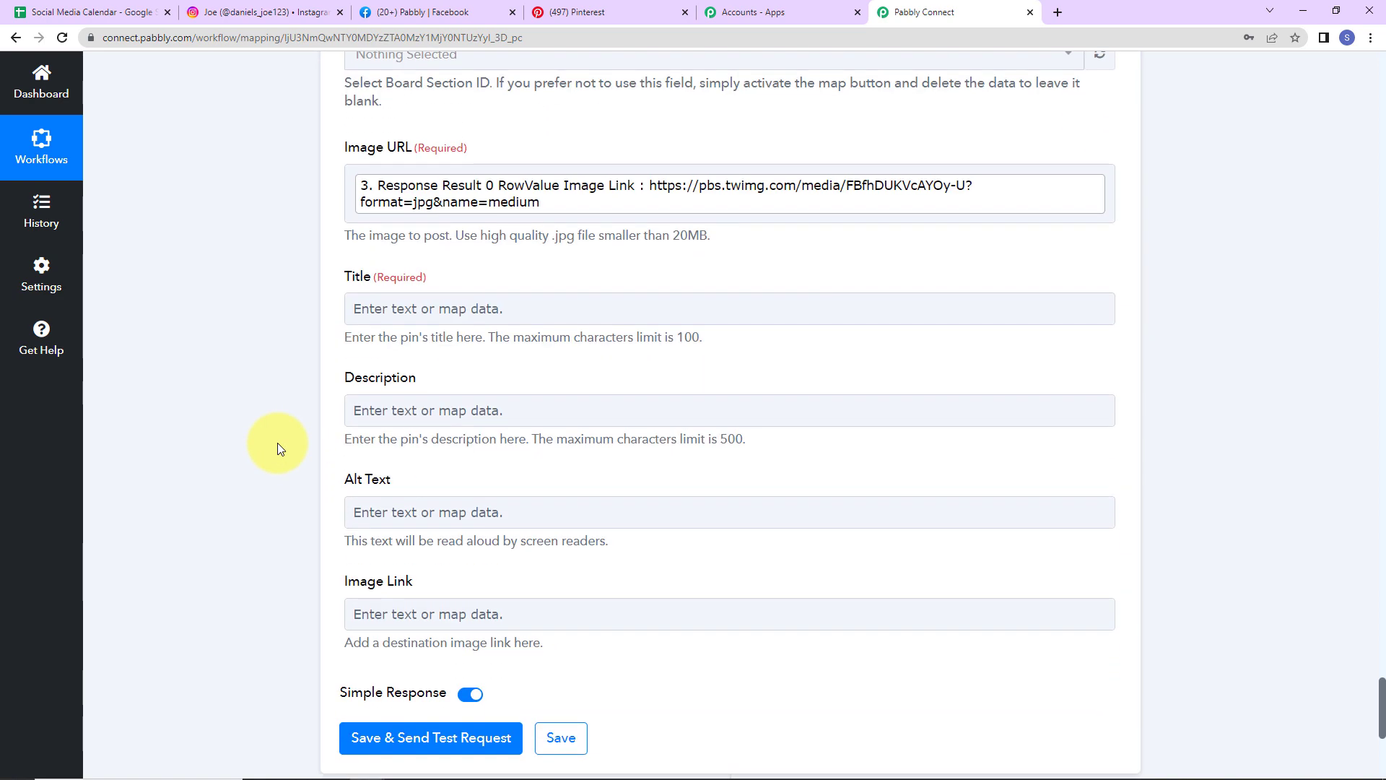
pyautogui.click(365, 310)
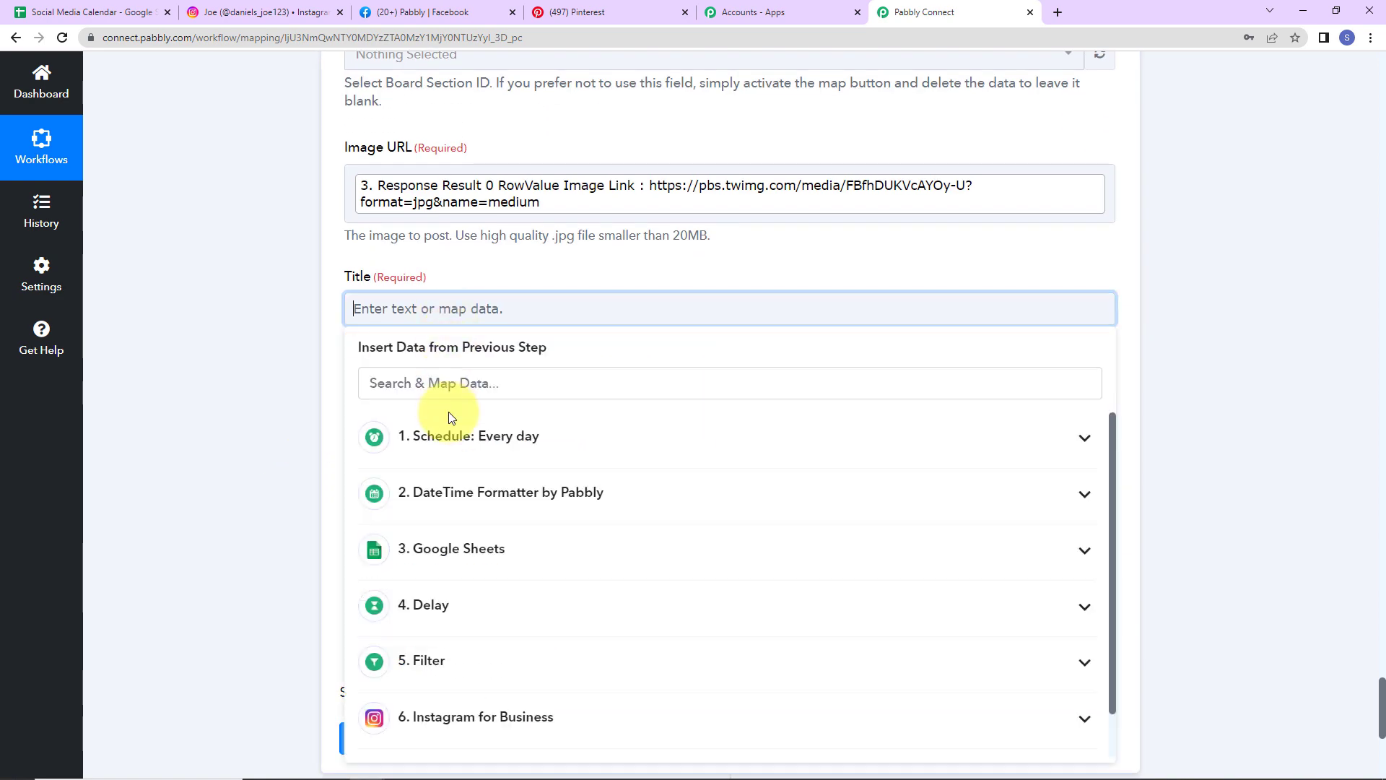
pyautogui.click(437, 552)
pyautogui.click(377, 689)
pyautogui.click(256, 498)
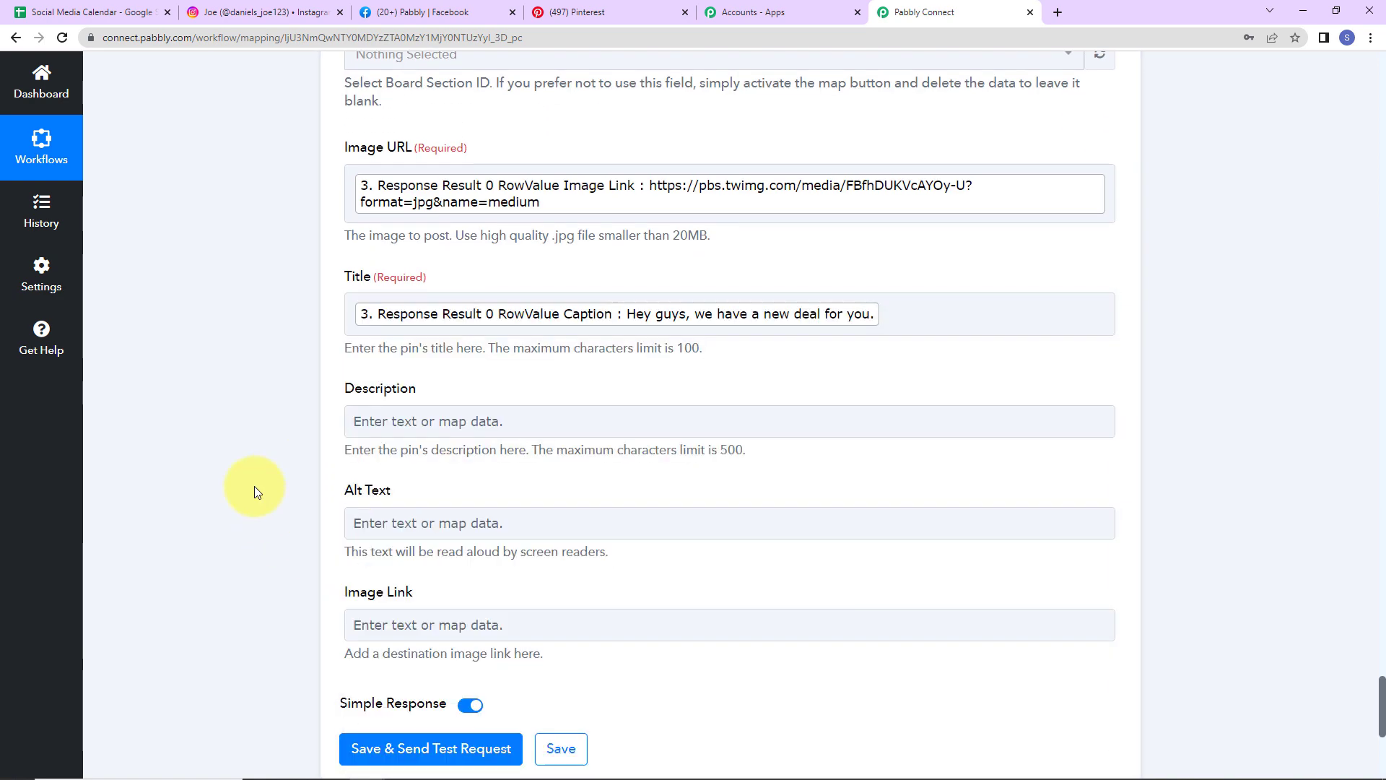
# - Map the pin's Description to the Google Sheets row's Caption value, and save the action with a test request
pyautogui.scroll(-2, 254, 486)
pyautogui.click(452, 252)
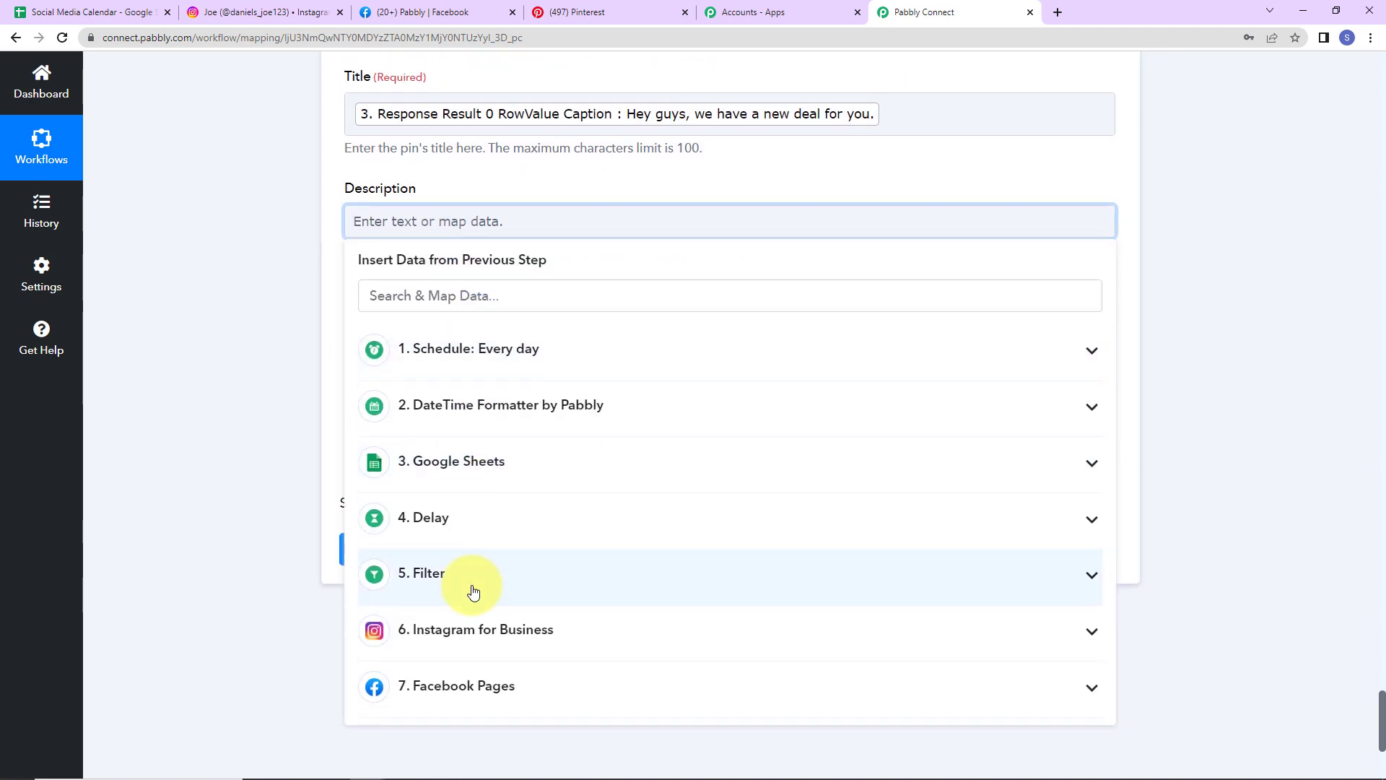
pyautogui.scroll(-2, 473, 592)
pyautogui.click(447, 336)
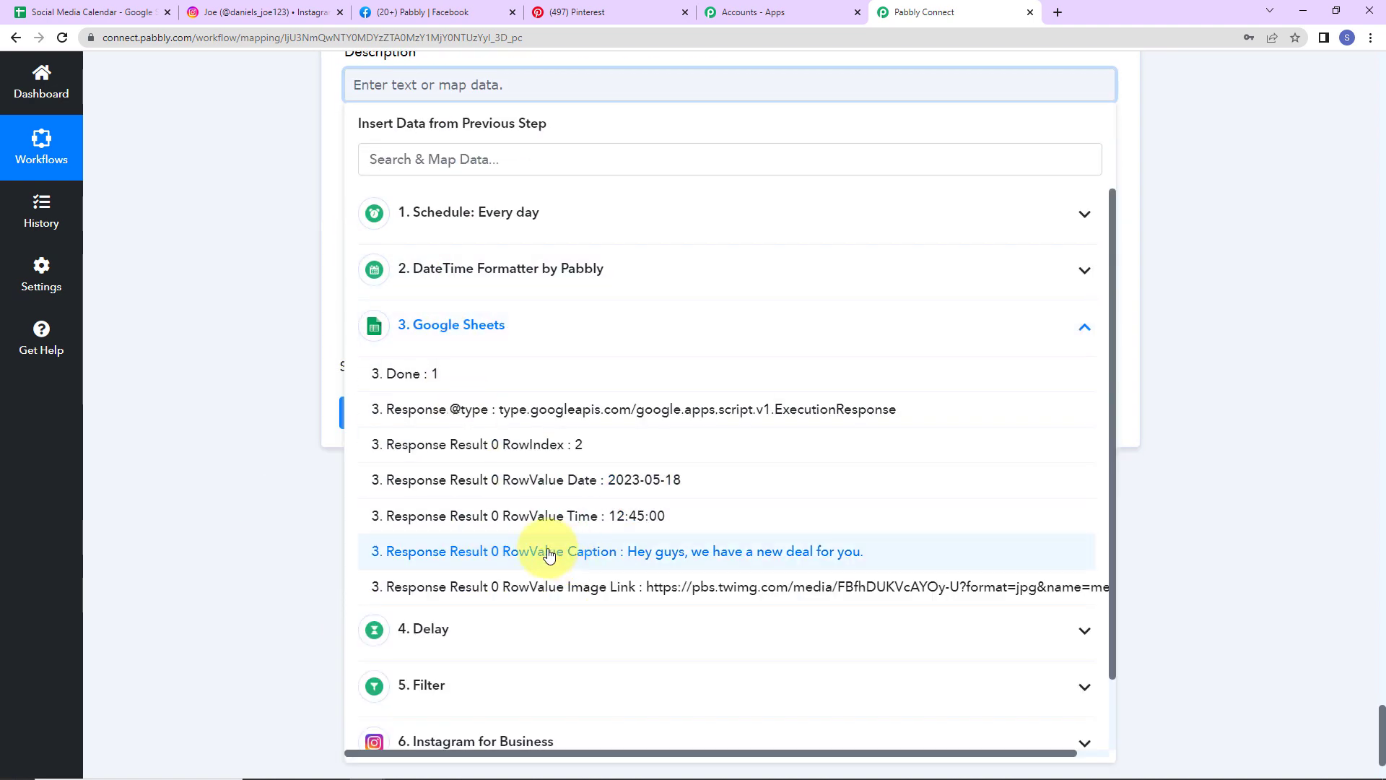
pyautogui.click(543, 552)
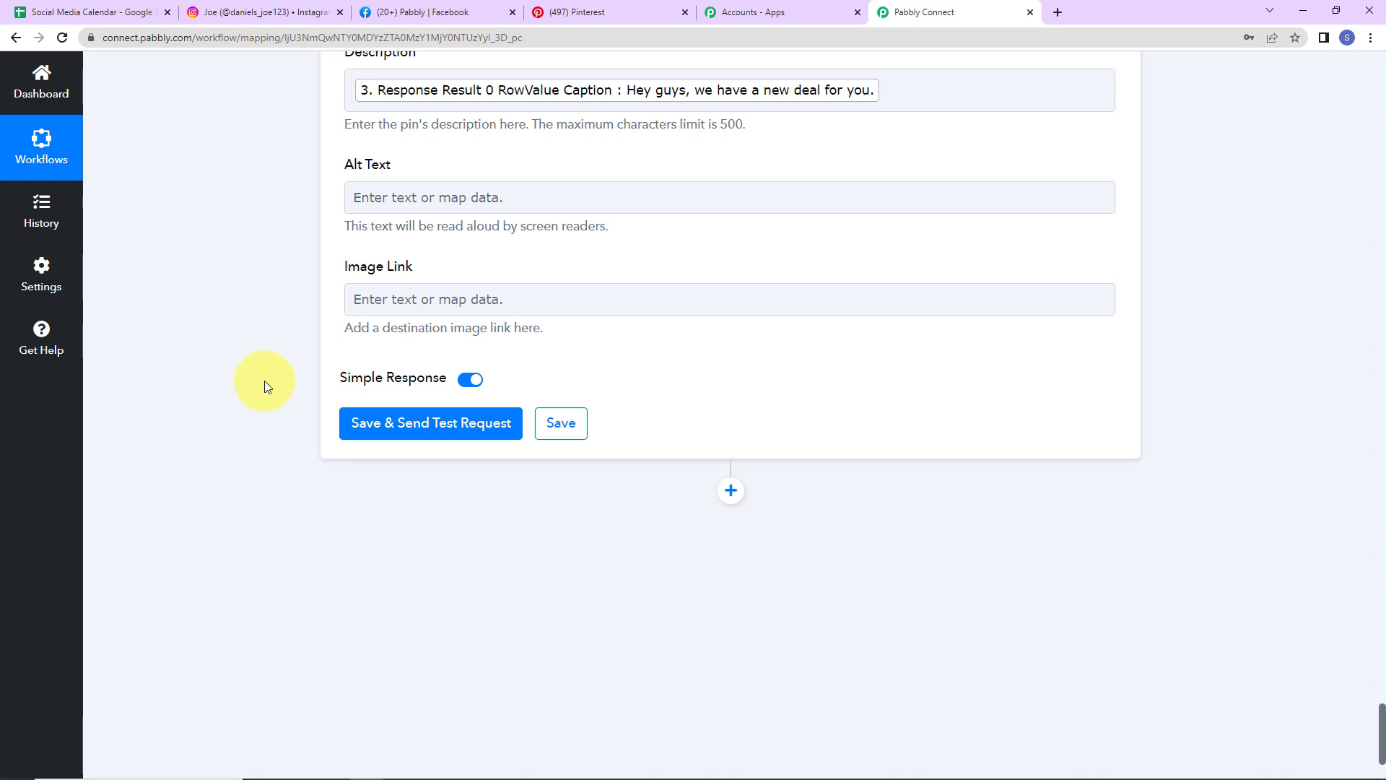
pyautogui.click(393, 424)
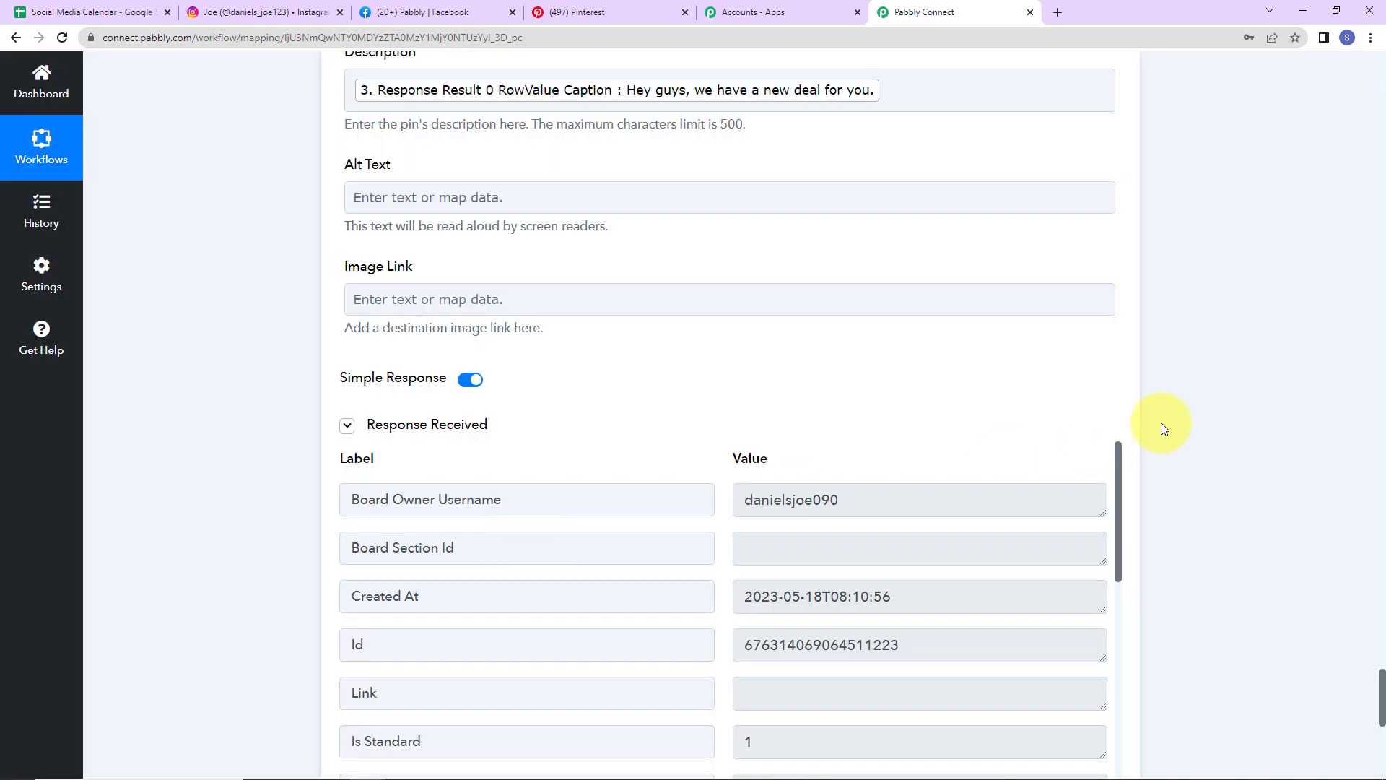
pyautogui.scroll(-3, 1163, 428)
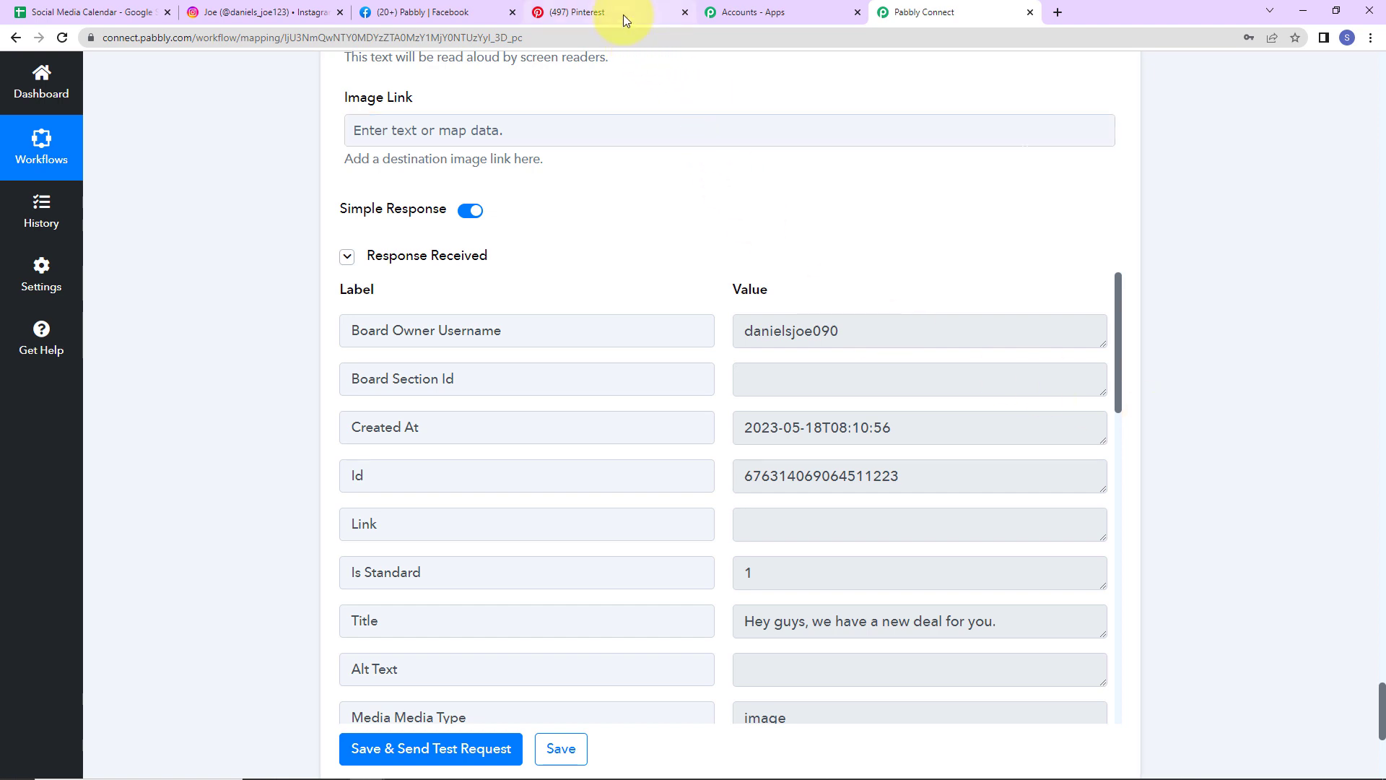
# - Open the Avenger board on Pinterest and check the newest pin's image, title and description
pyautogui.moveTo(623, 14)
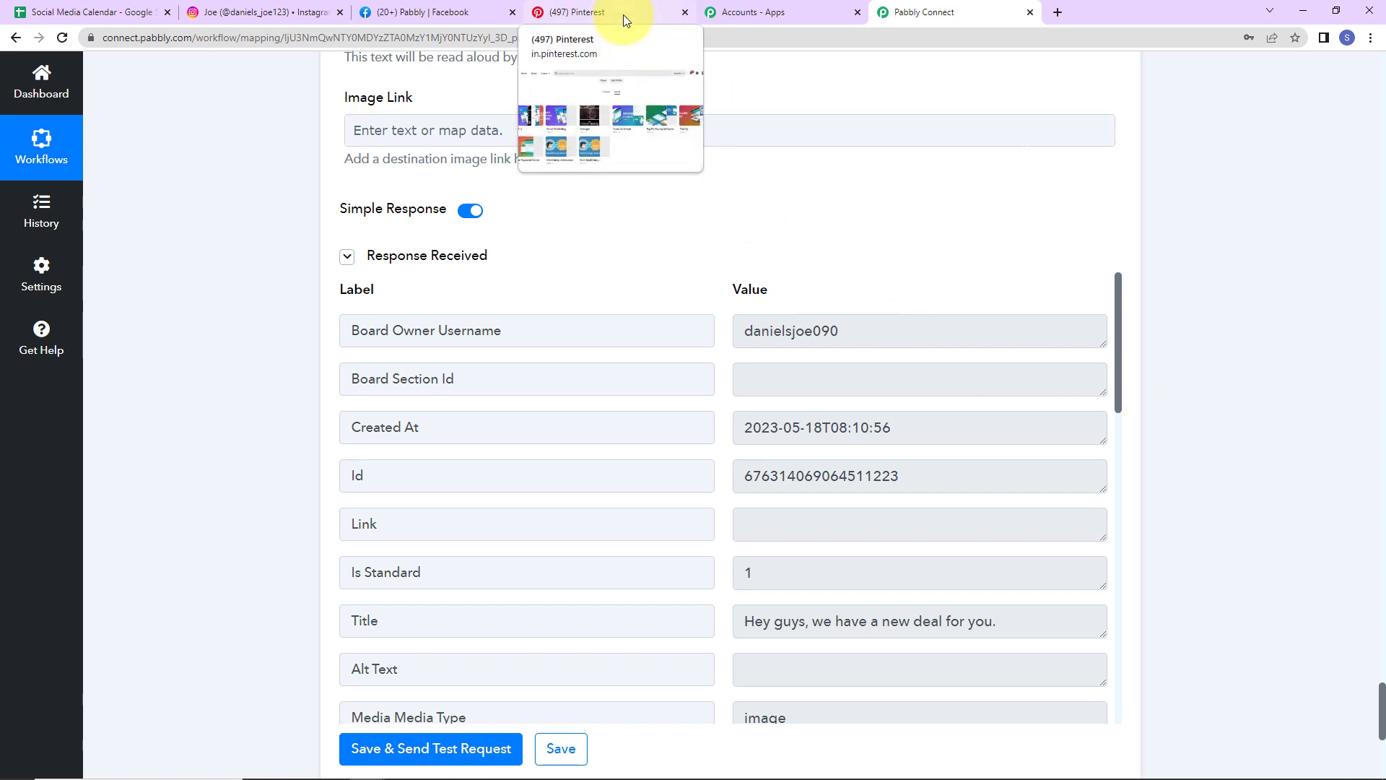
pyautogui.click(622, 14)
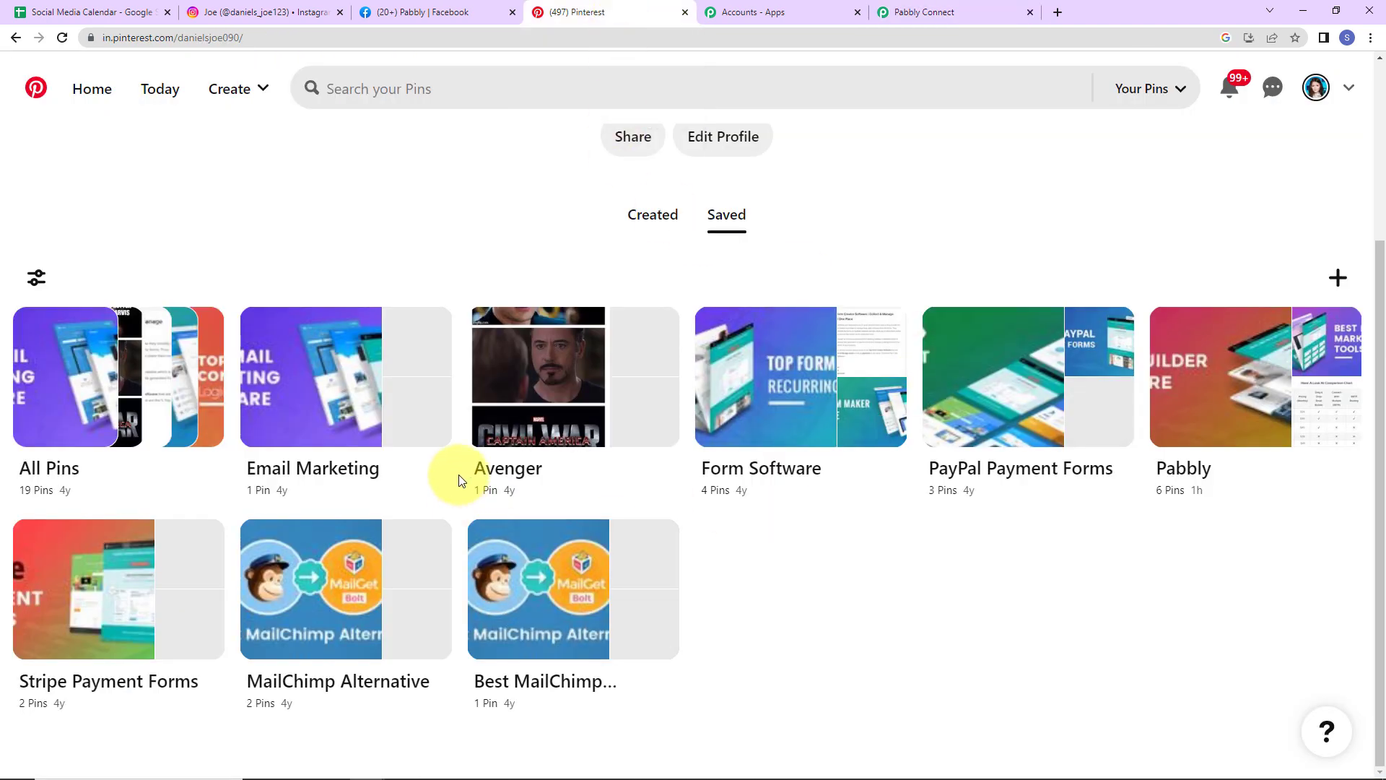
pyautogui.click(525, 418)
pyautogui.scroll(-2, 603, 477)
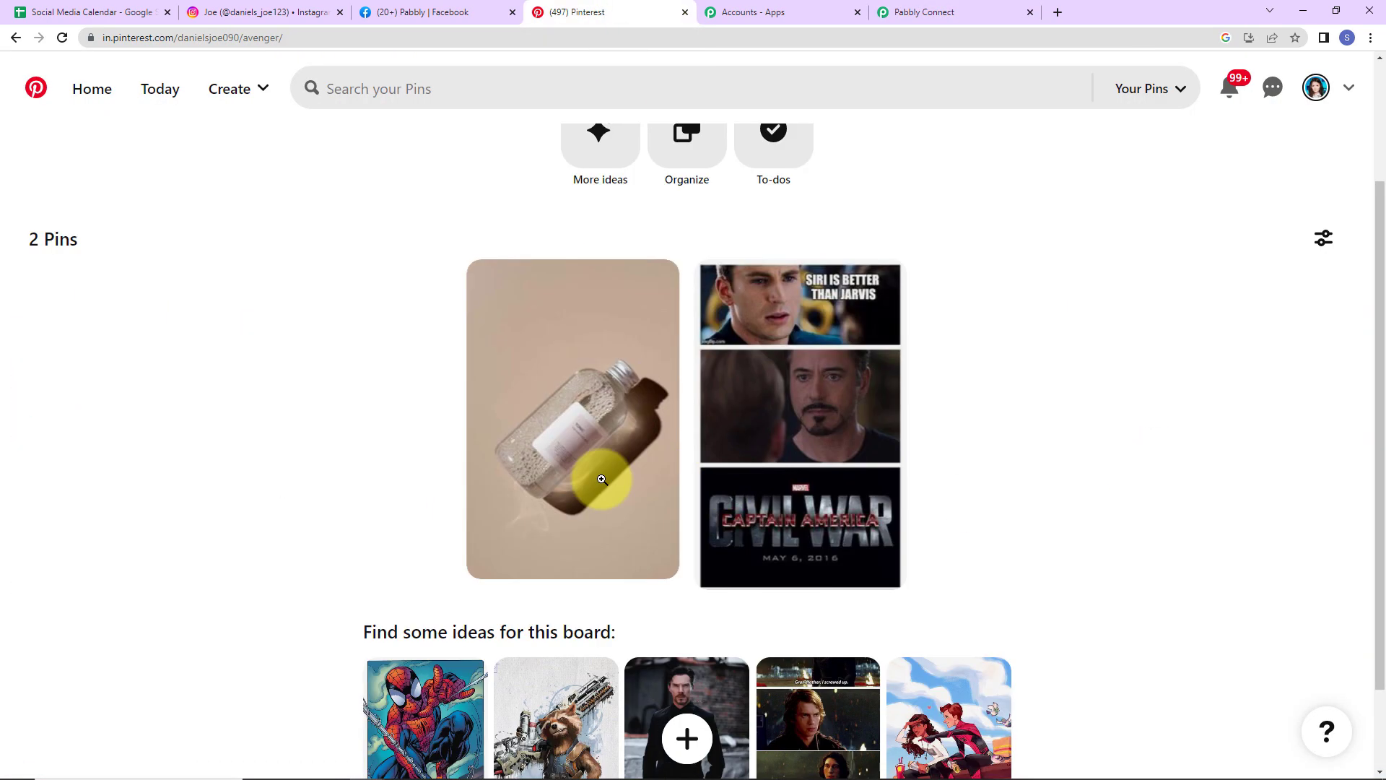
pyautogui.click(538, 411)
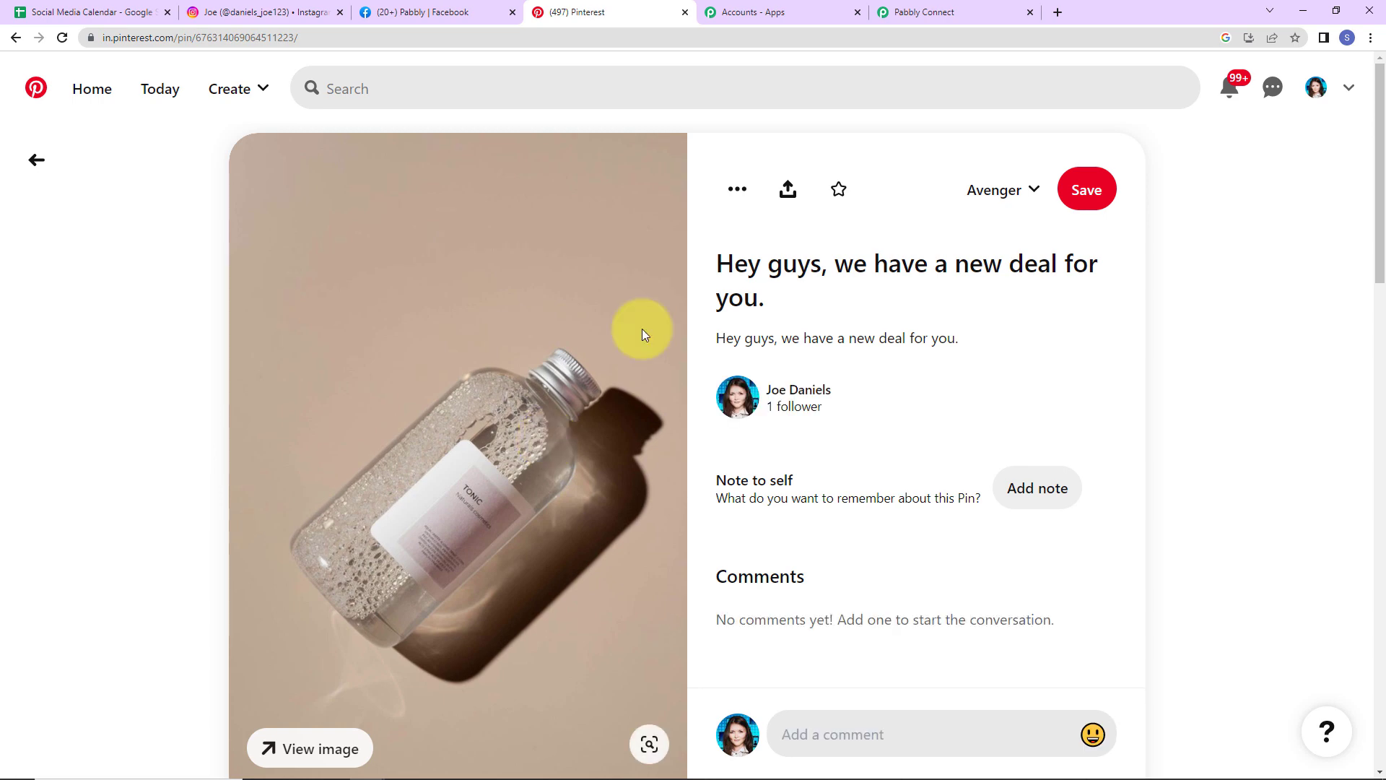
# - Return to the Pabbly Connect workflow and collapse the Schedule, Date/Time Formatter, Google Sheets, Delay and Filter steps
pyautogui.hotkey('ctrl', '9')
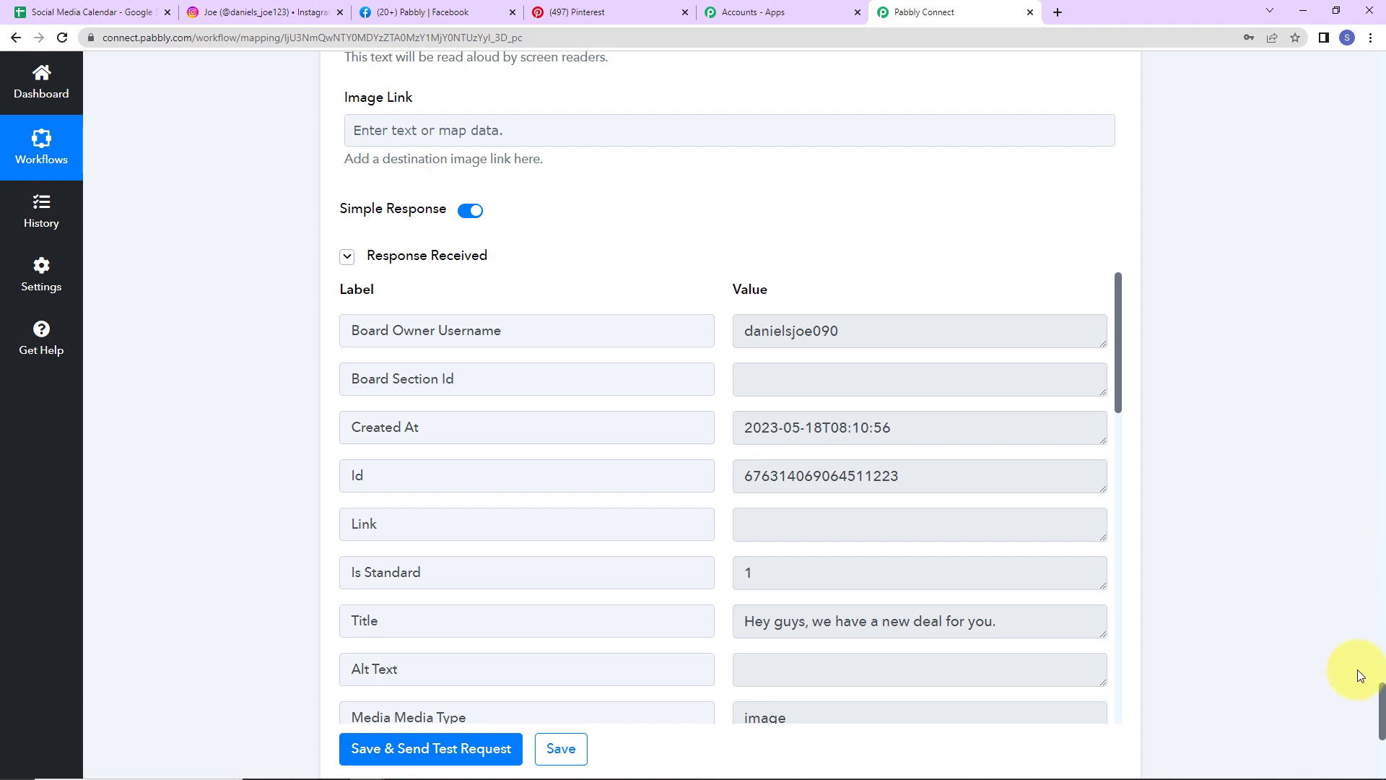
pyautogui.moveTo(1379, 711); pyautogui.dragTo(1356, 65)
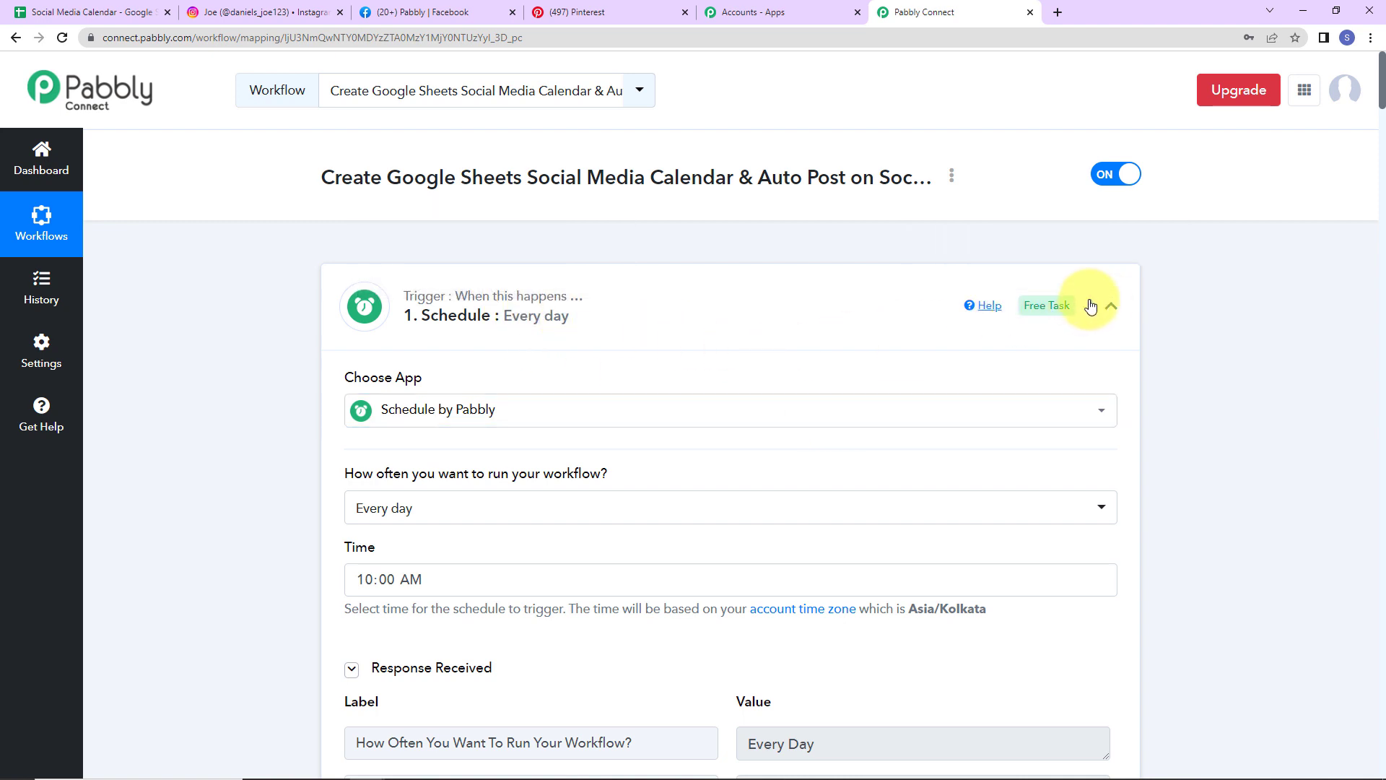
pyautogui.click(1111, 305)
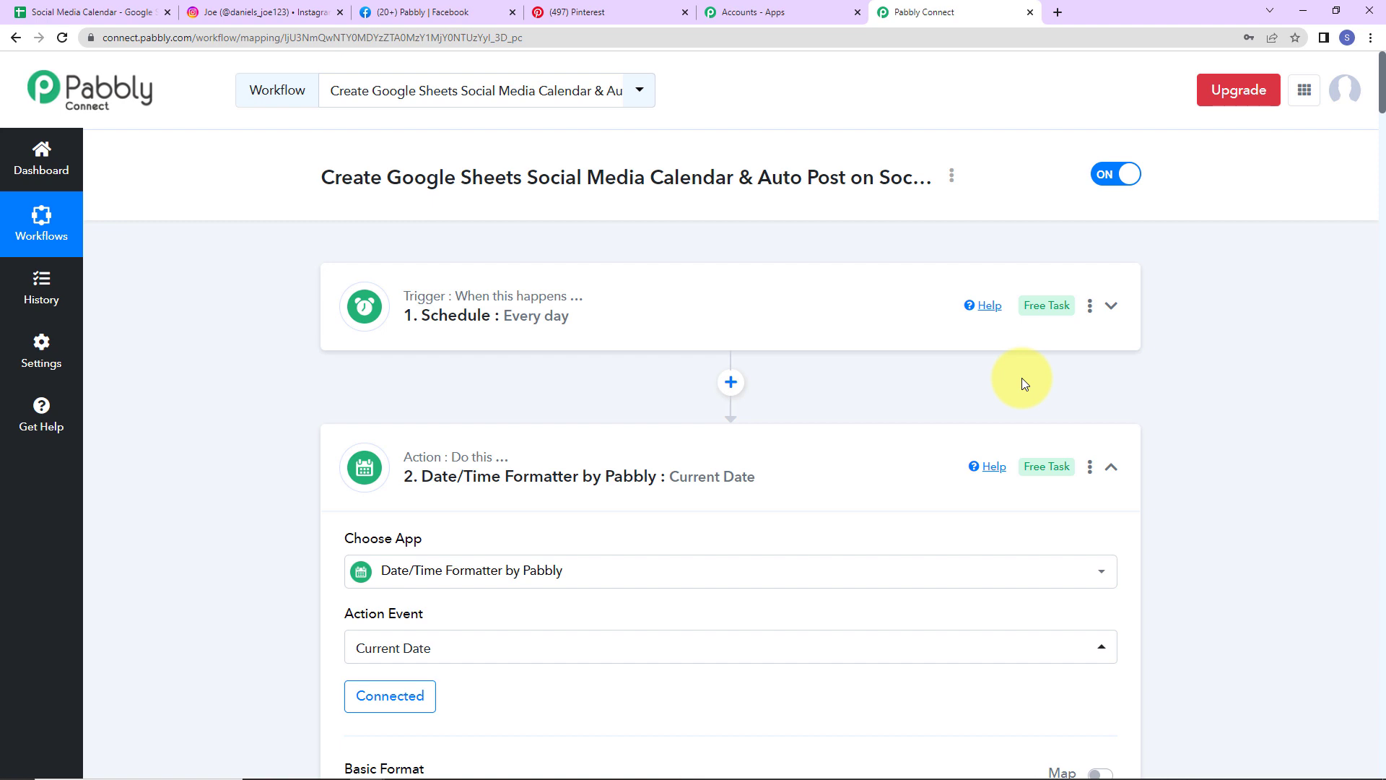
pyautogui.click(1110, 473)
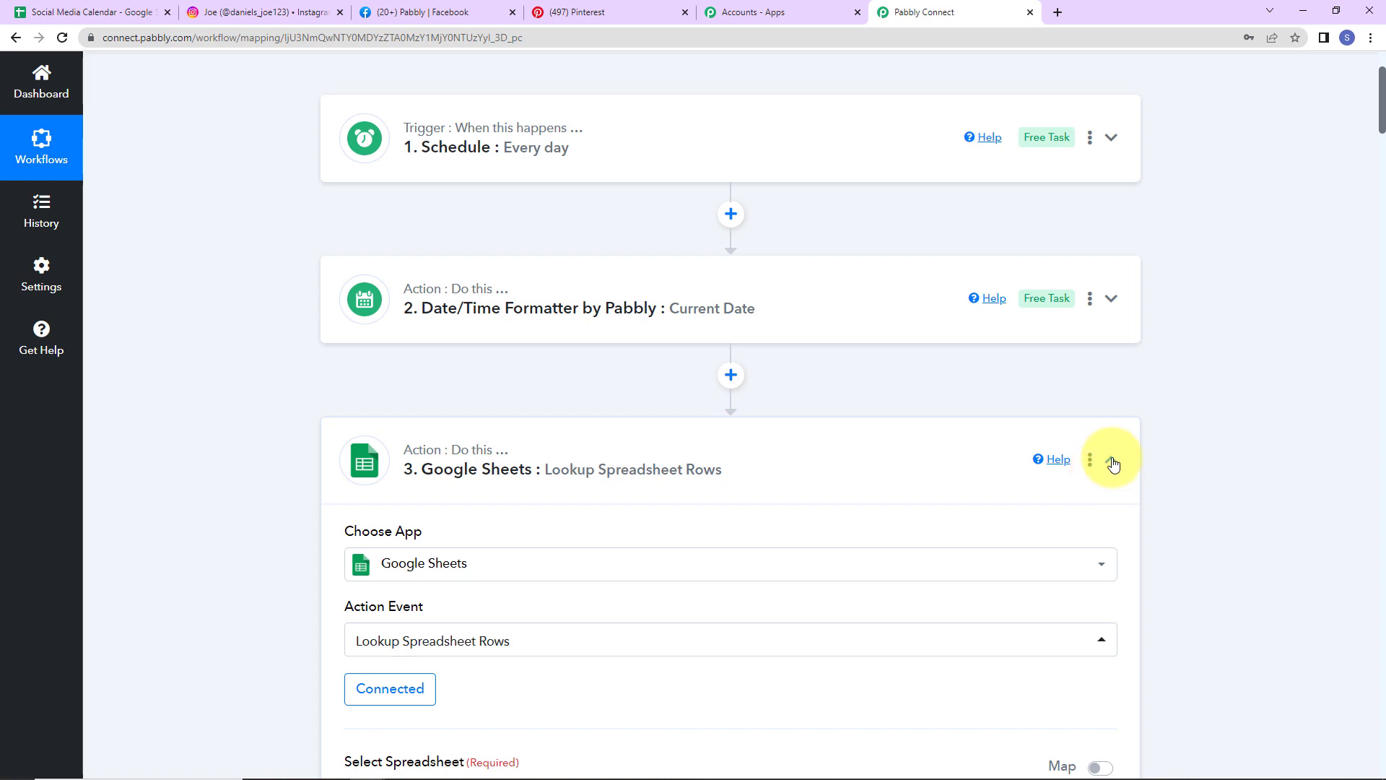
pyautogui.click(1109, 462)
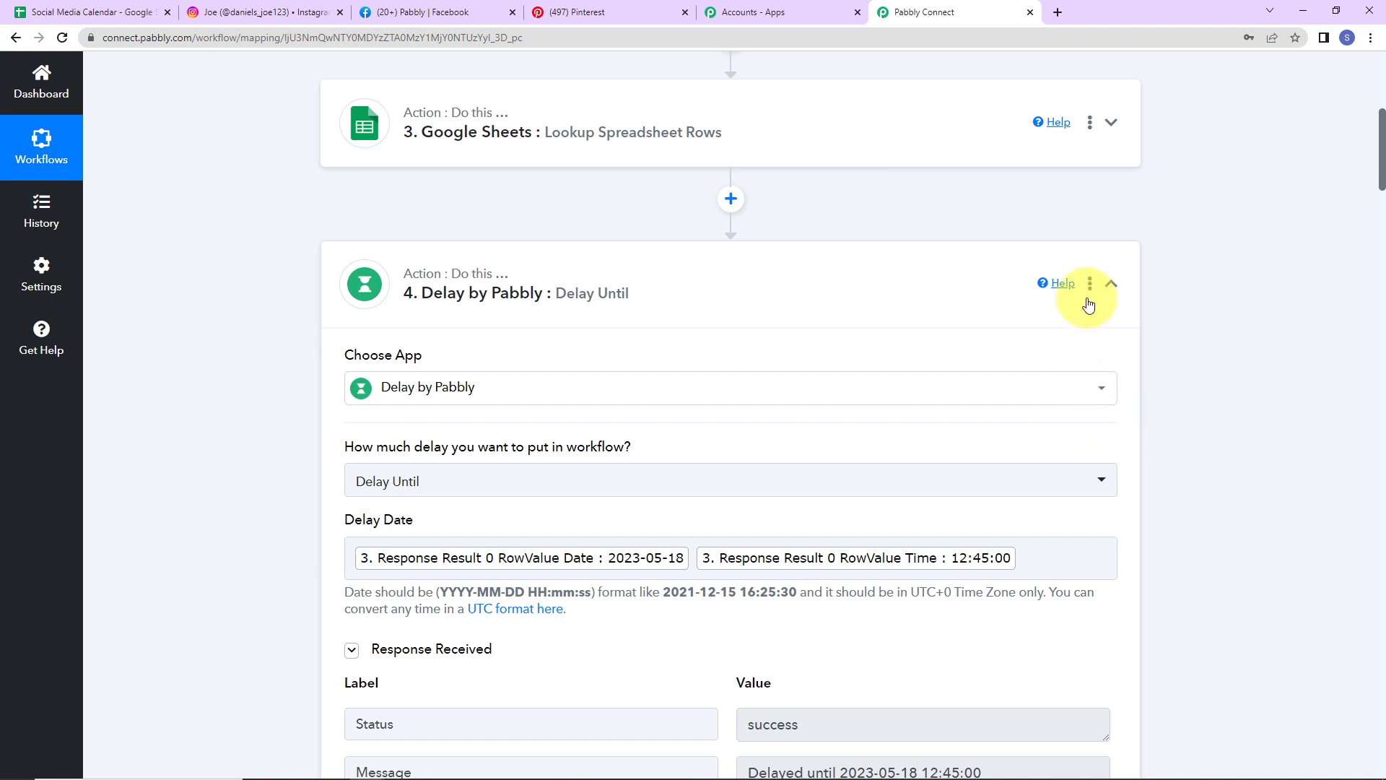
pyautogui.click(1111, 285)
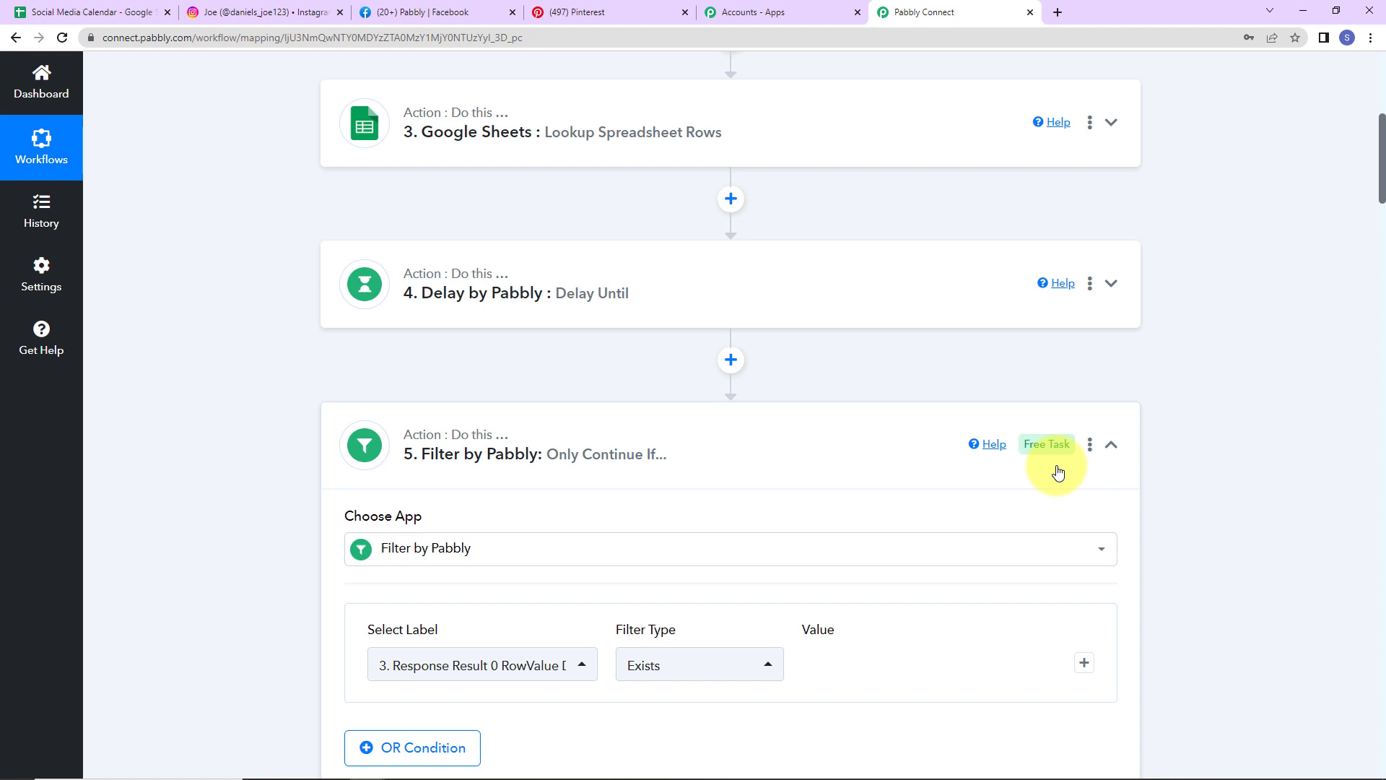
pyautogui.click(1112, 444)
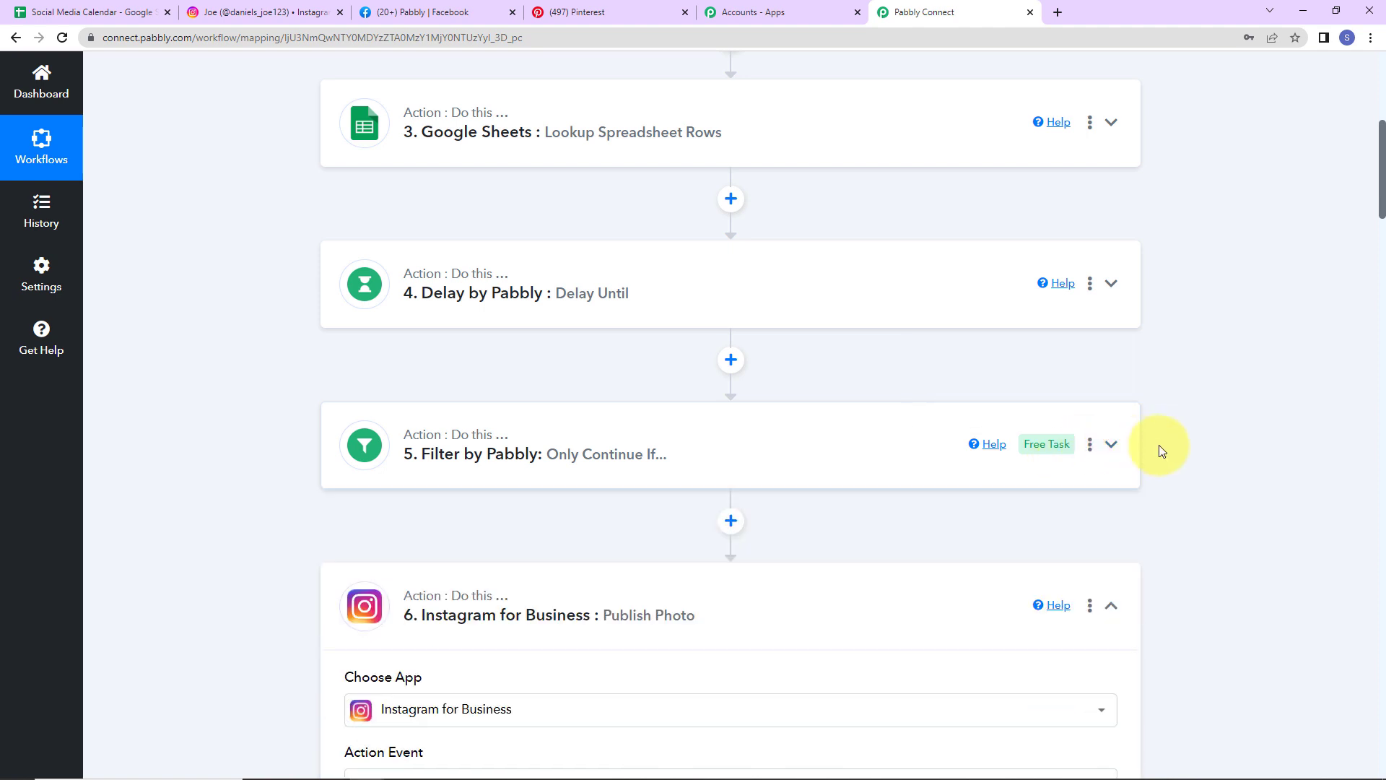
# - Collapse the Instagram, Facebook Pages and Pinterest steps, and review the whole workflow sequence
pyautogui.scroll(-2, 1160, 448)
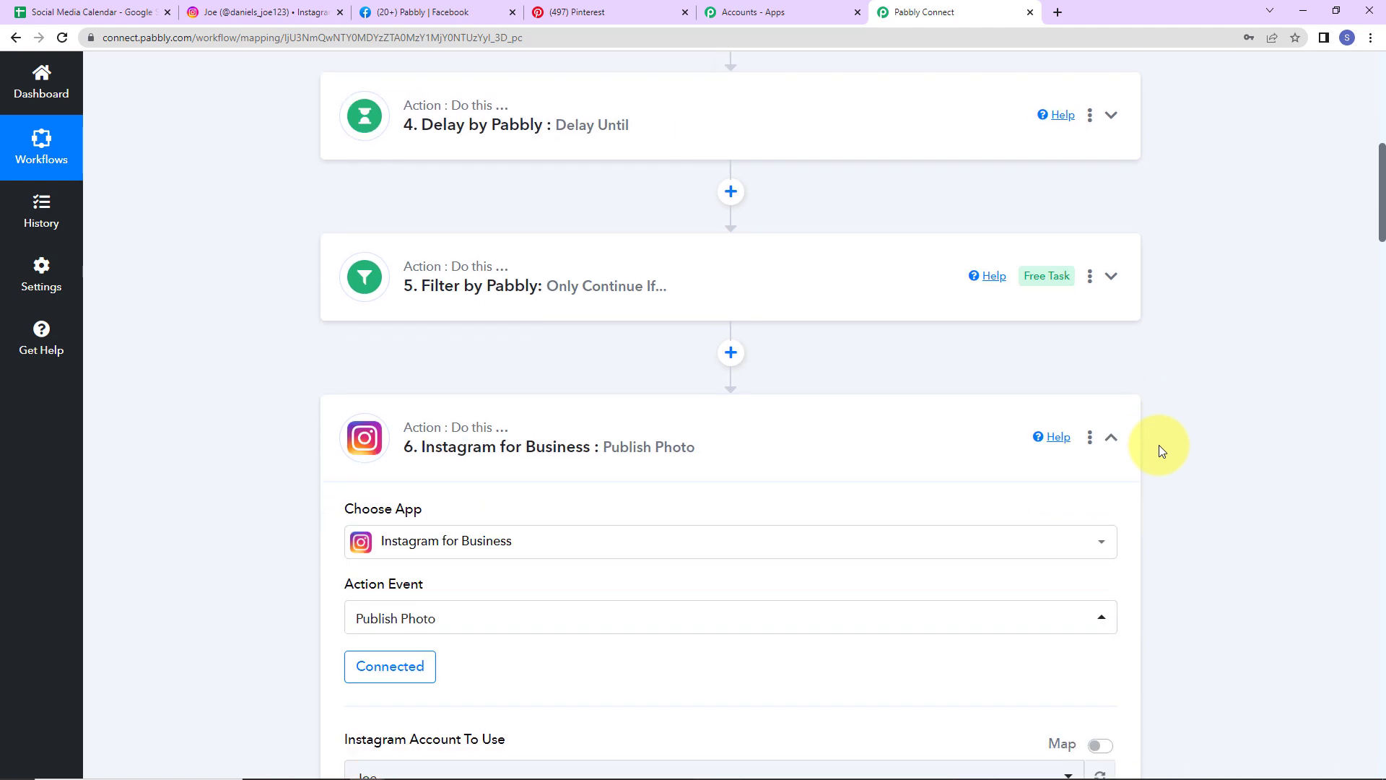
pyautogui.click(1112, 446)
pyautogui.scroll(-2, 1118, 454)
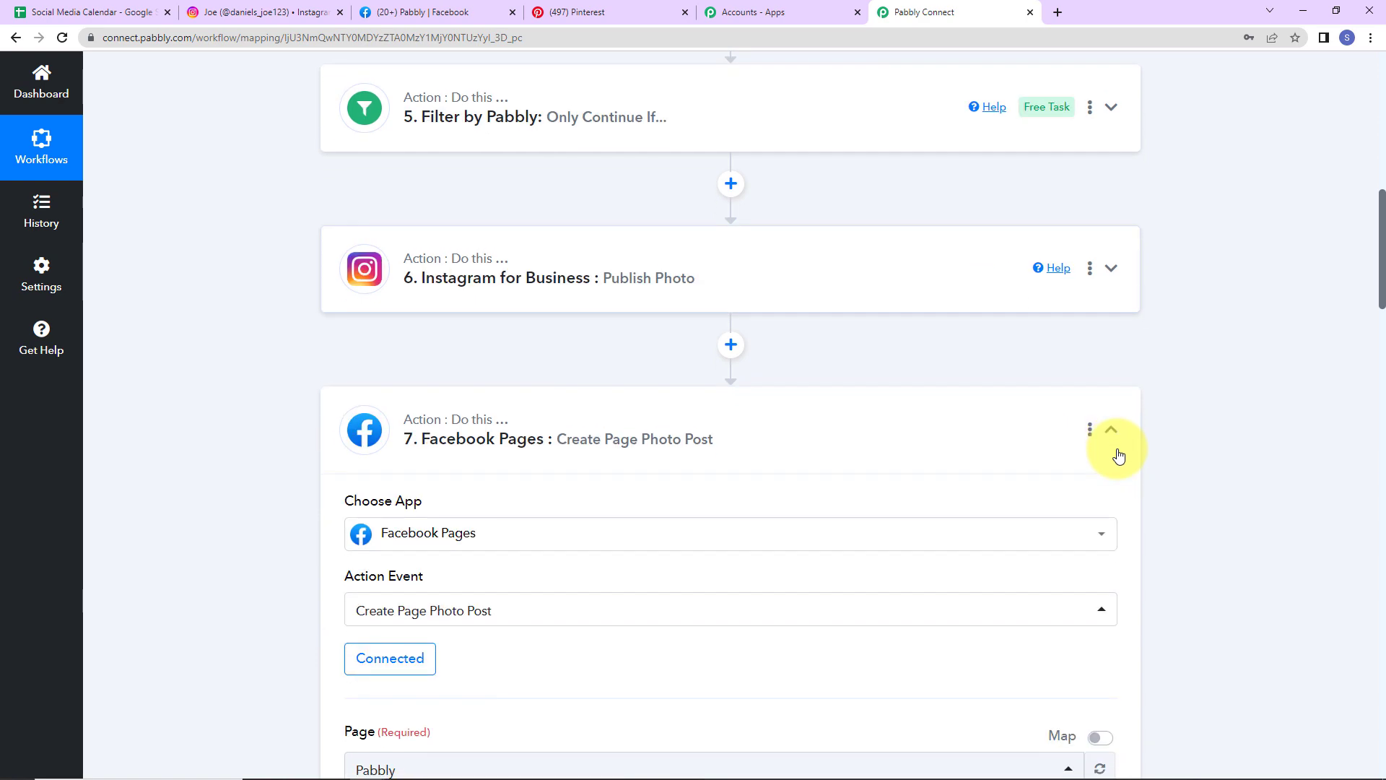
pyautogui.click(1111, 433)
pyautogui.scroll(-2, 1119, 441)
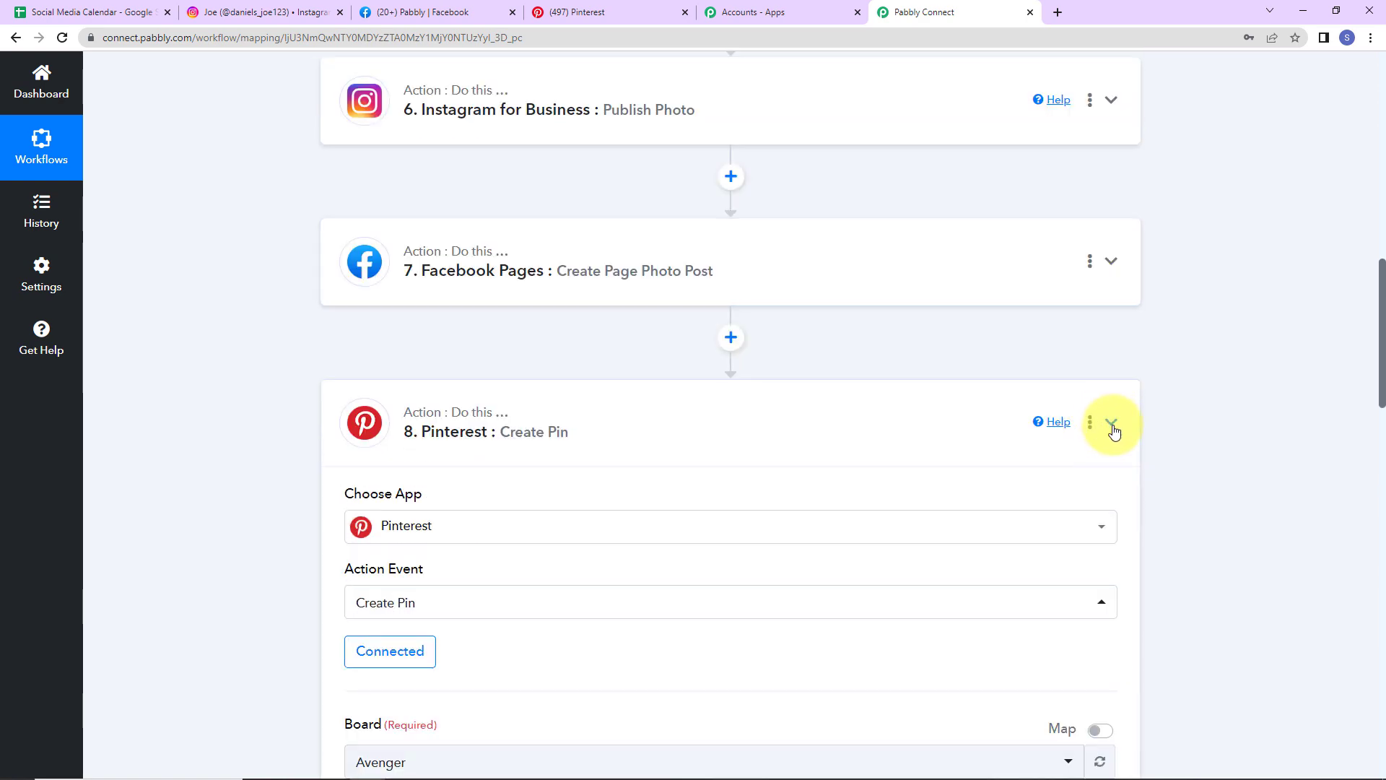
pyautogui.click(1112, 426)
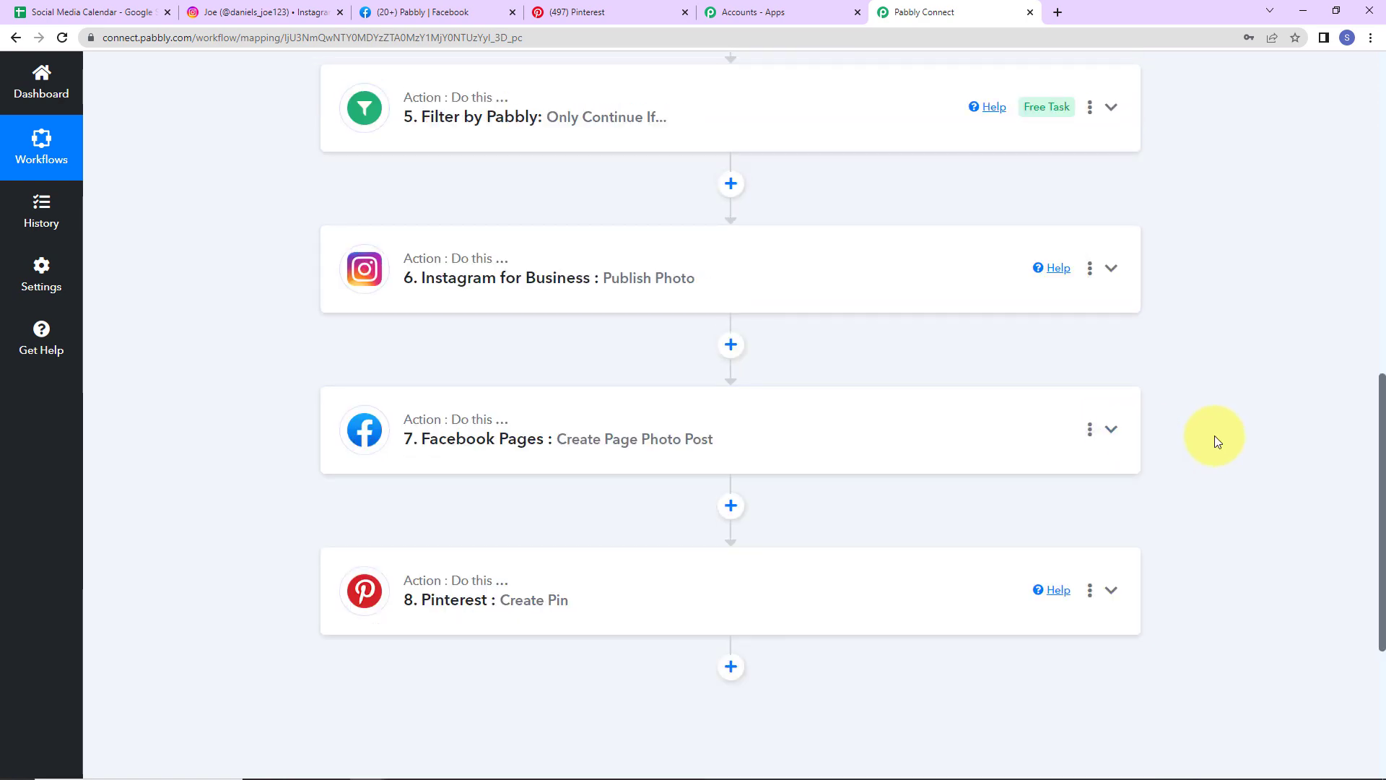
pyautogui.scroll(2, 1009, 457)
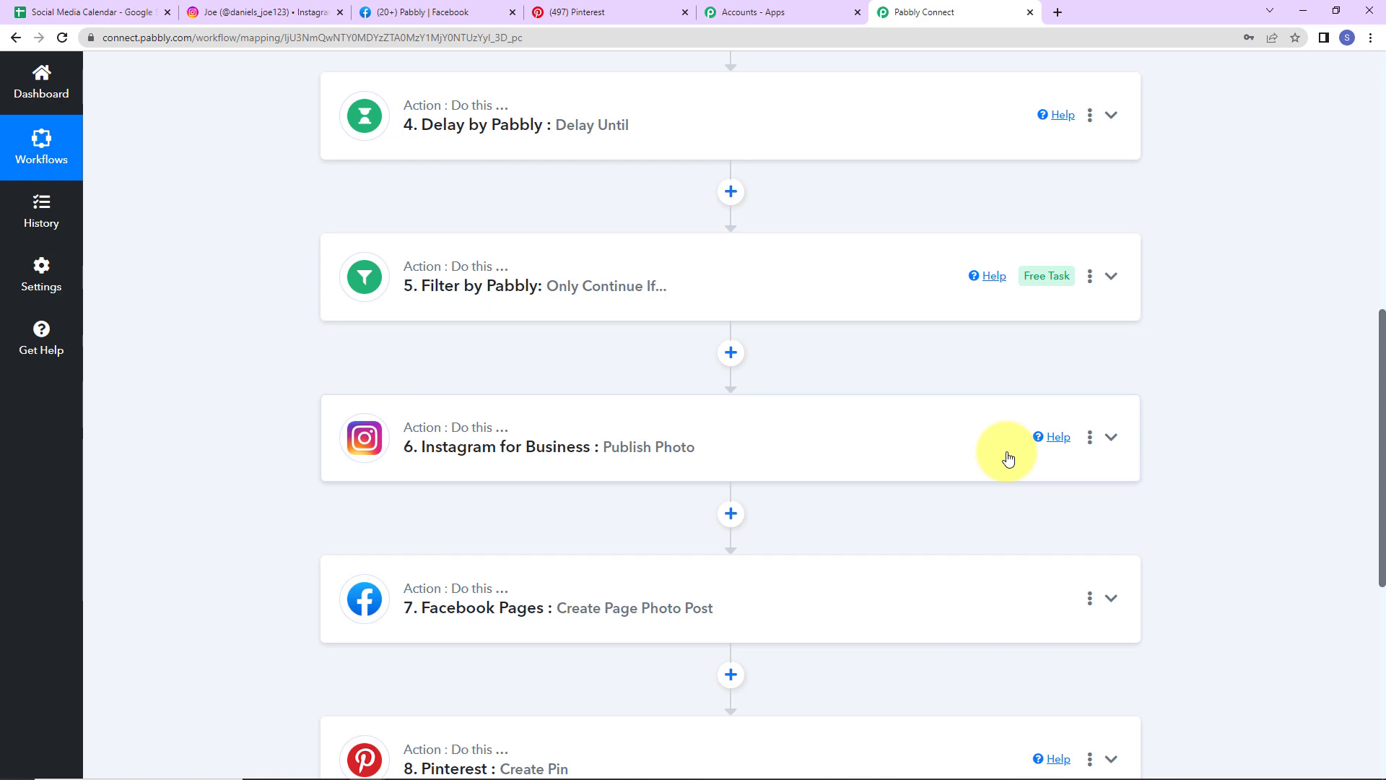
pyautogui.scroll(5, 1008, 458)
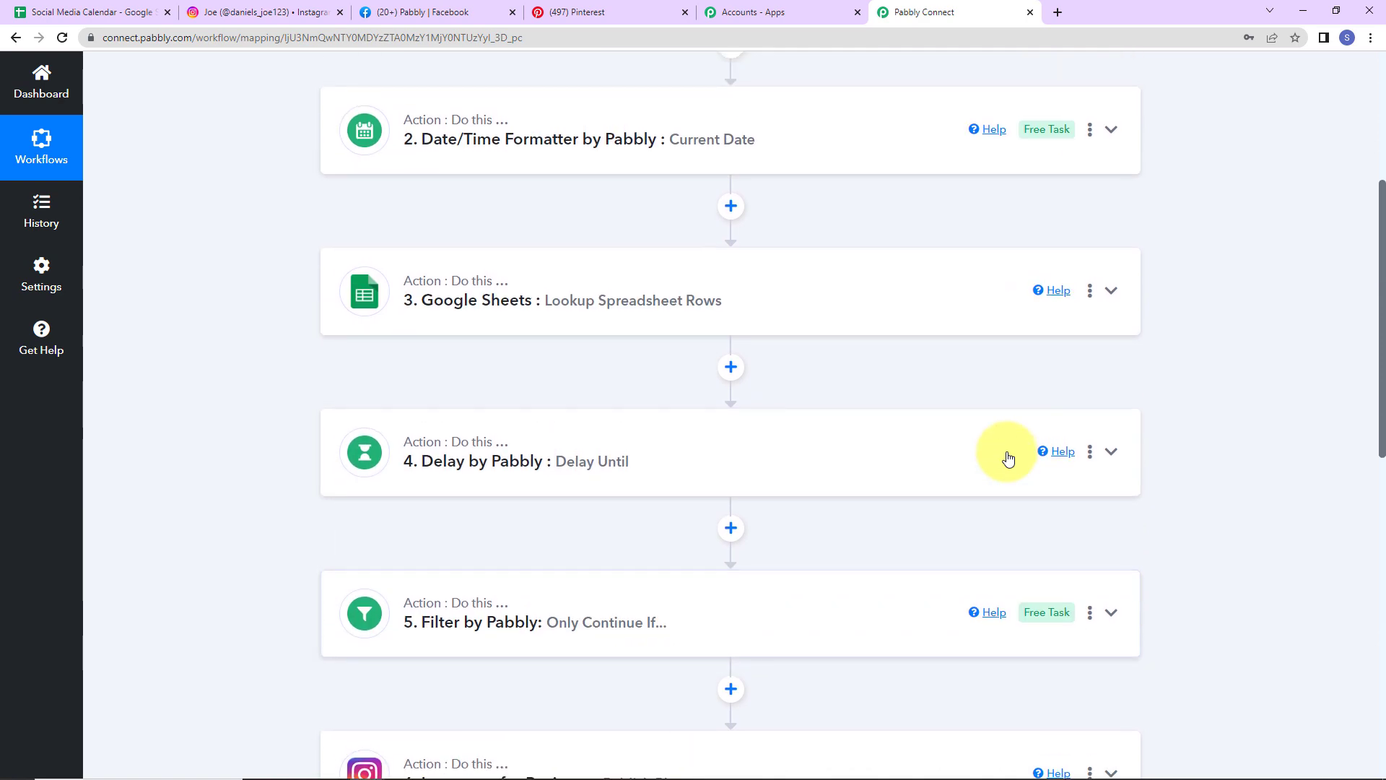